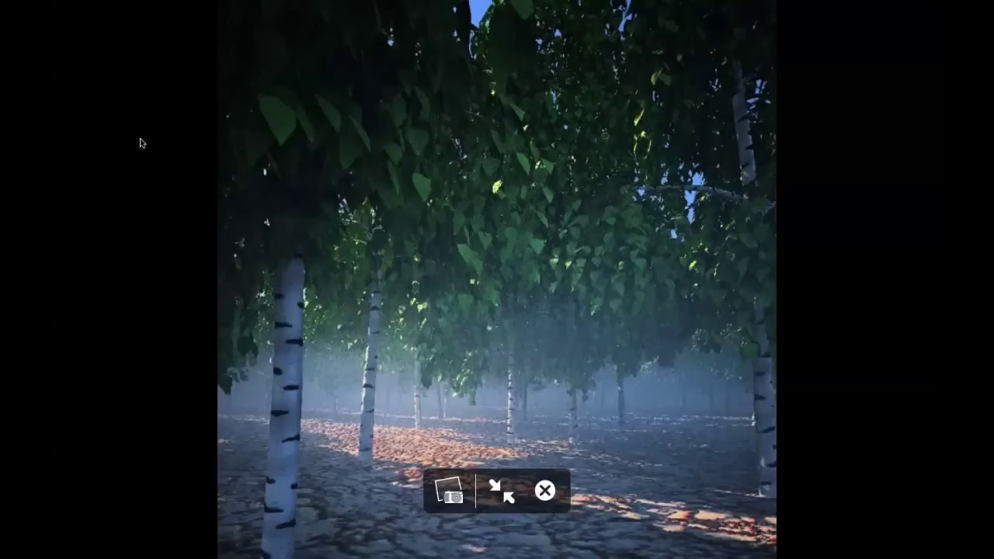
Step: Switch from the forest reference image to CINEMA 4D
key(super+Tab)
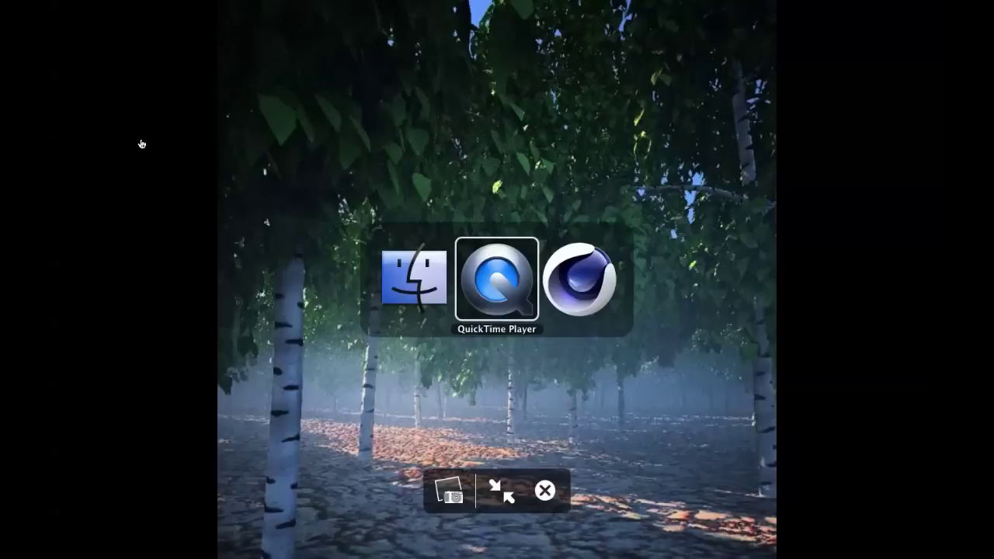
key(super+Tab)
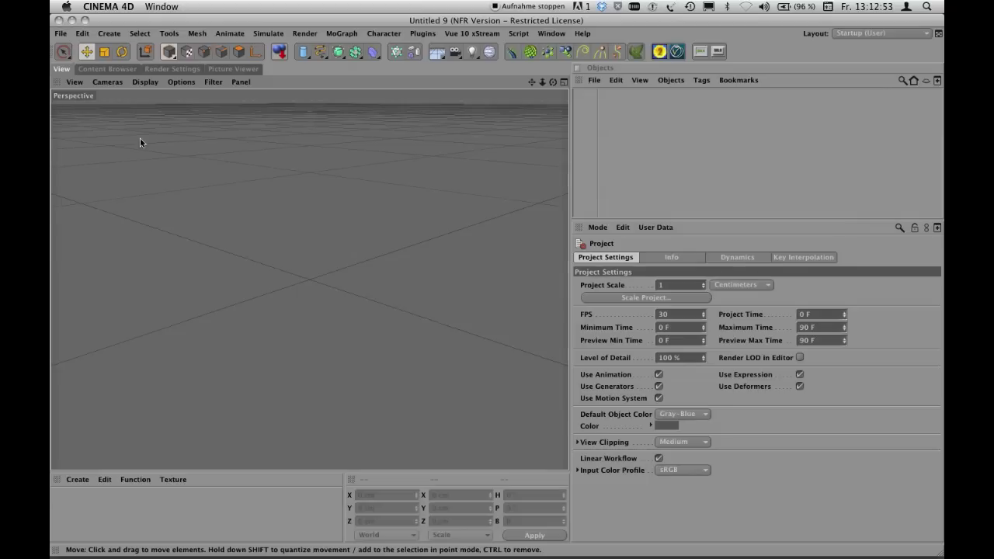
click(350, 38)
click(350, 38)
click(342, 33)
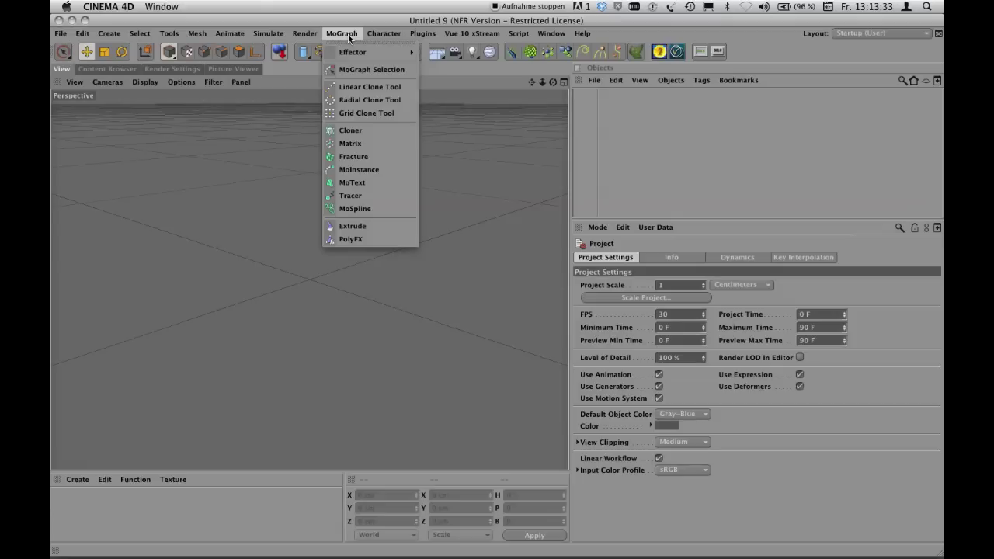
mouse_move(355, 54)
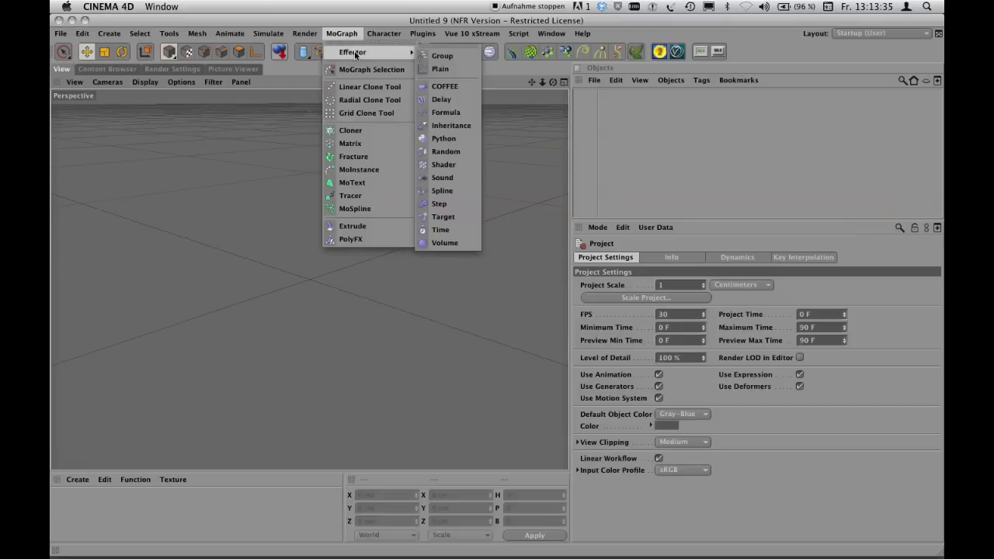
click(348, 34)
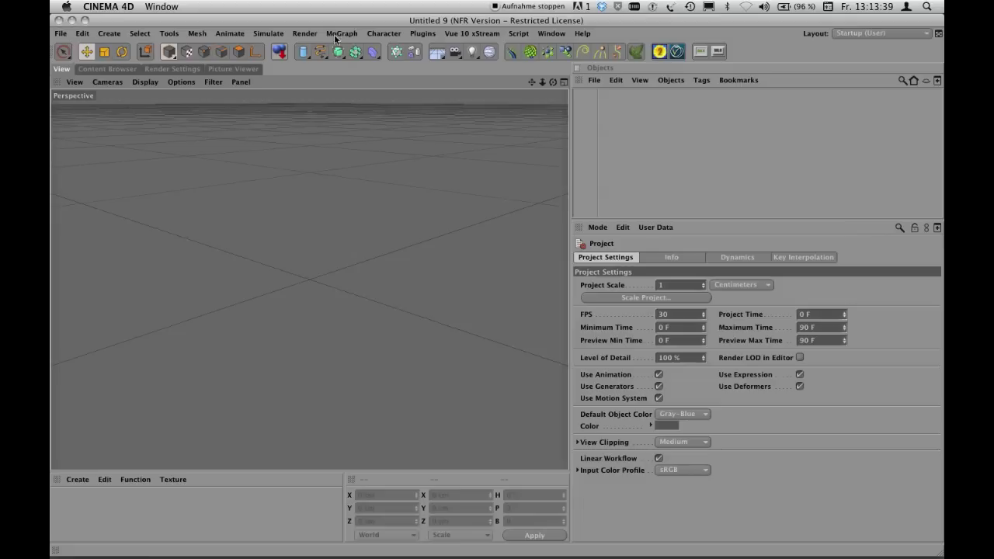
Step: Add a Plane object and set its width and height to 2000 cm each
click(305, 53)
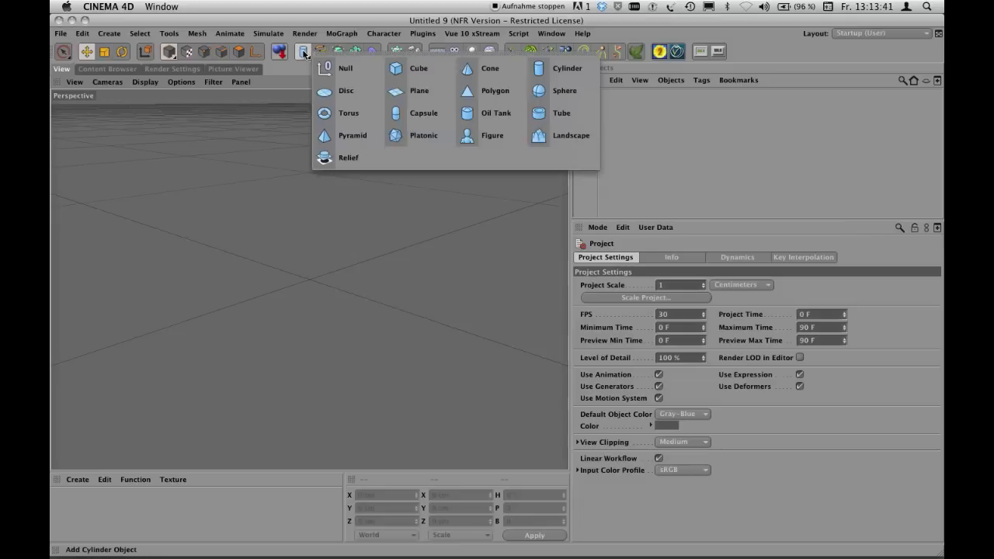
click(413, 92)
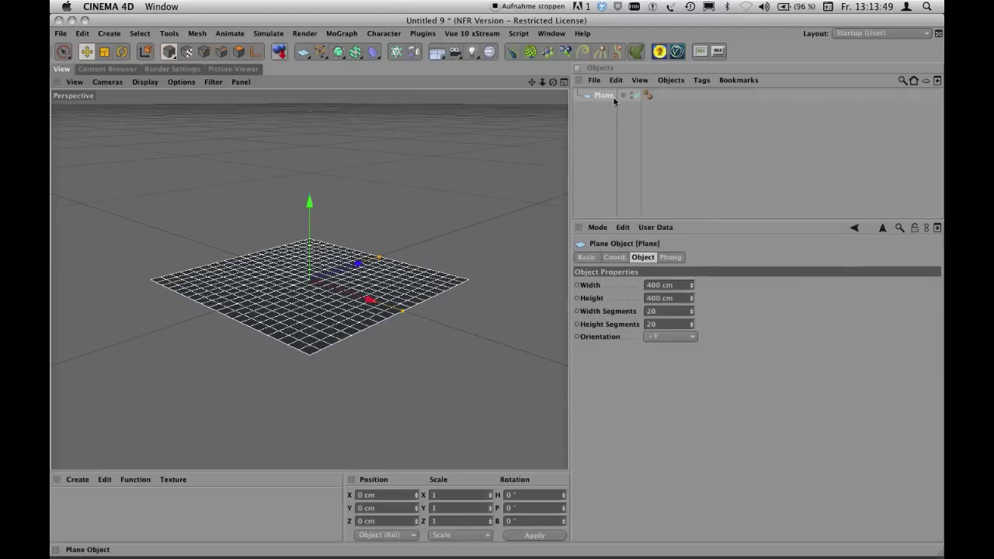
click(656, 285)
text(2000)
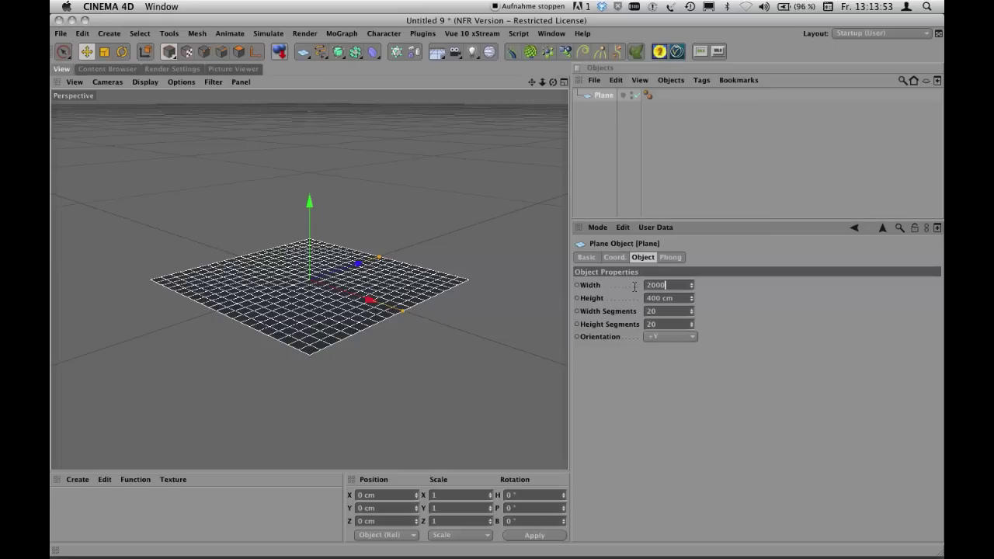
key(Tab)
text(20)
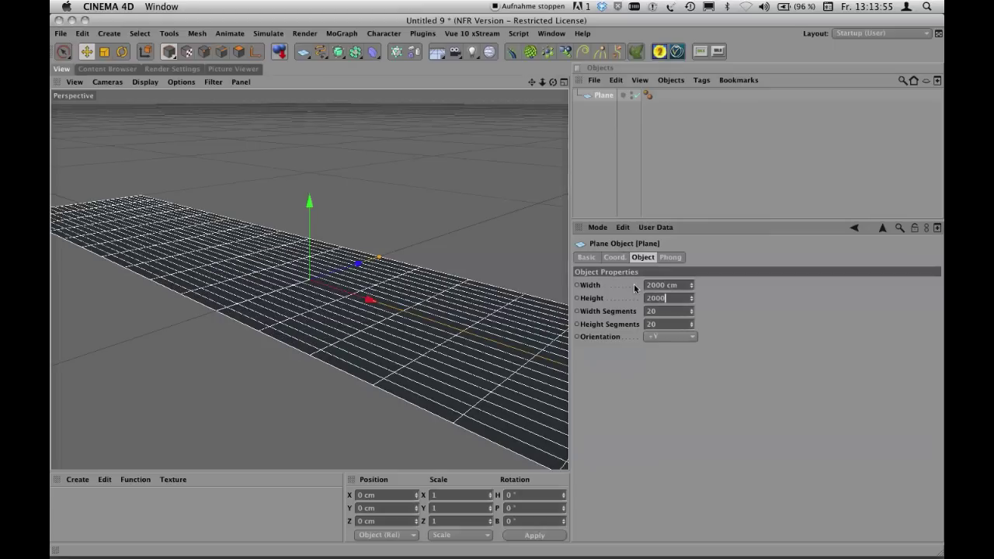
text(00)
key(Return)
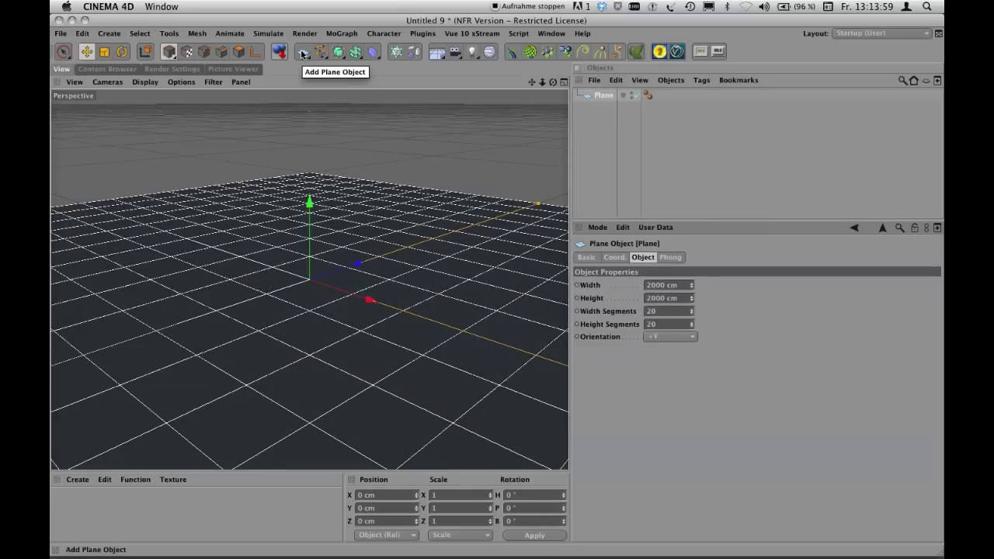
Step: Add a Cylinder object and set its radius to 15 cm and its height to 600 cm
drag(302, 53, 543, 67)
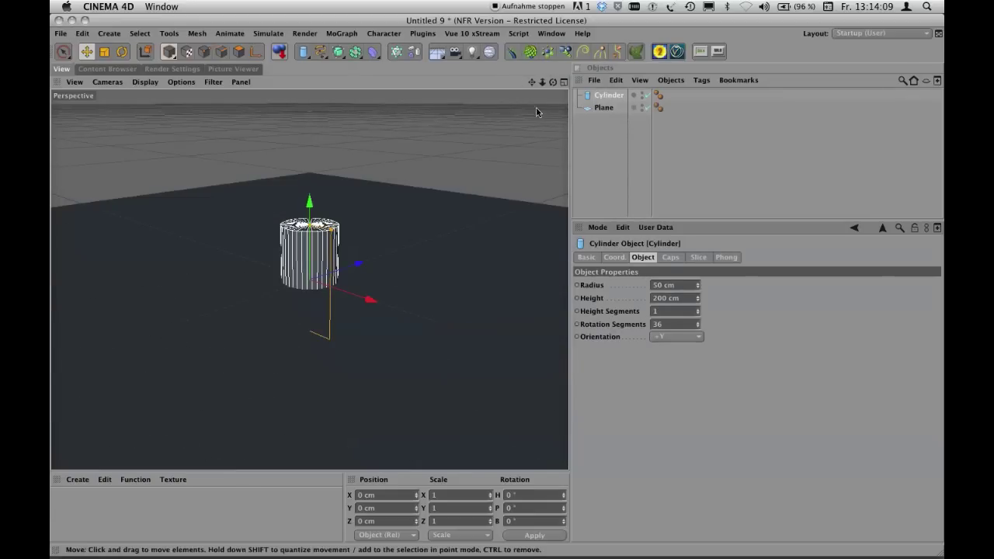
click(609, 97)
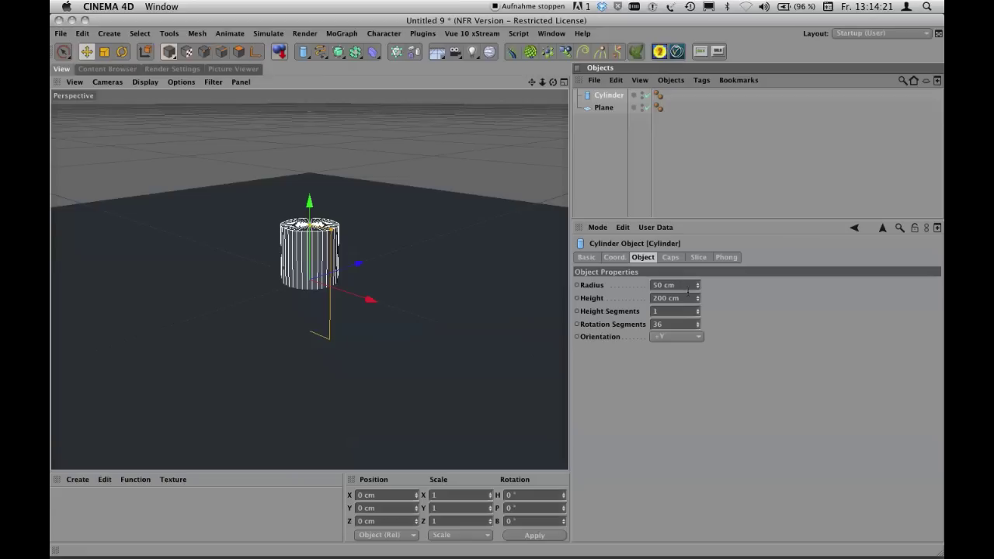
click(660, 285)
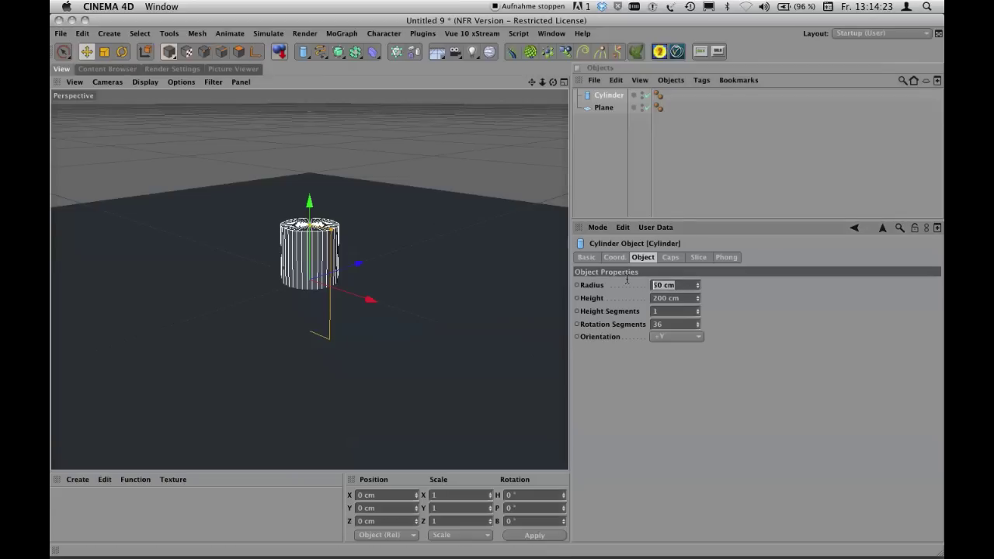
text(15)
key(Tab)
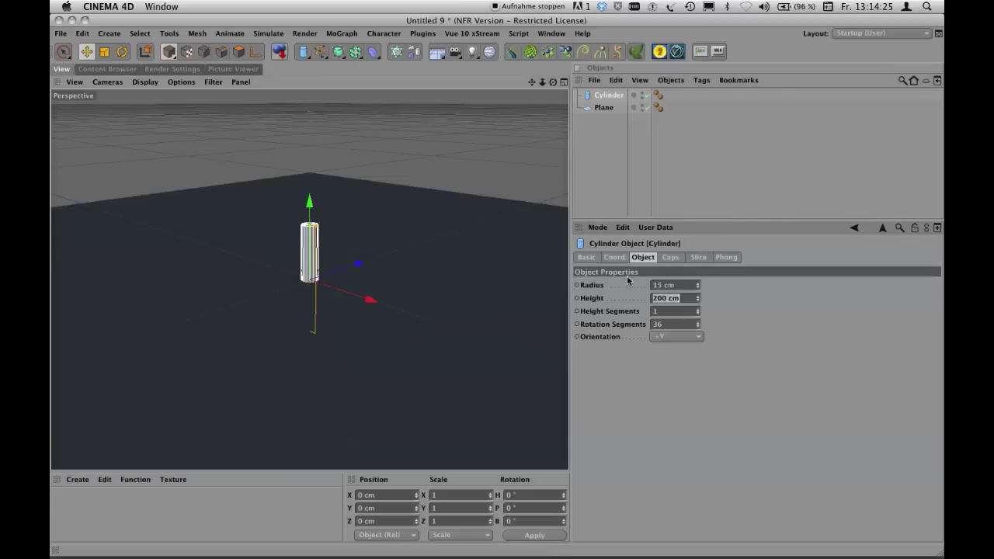
text(600)
key(Return)
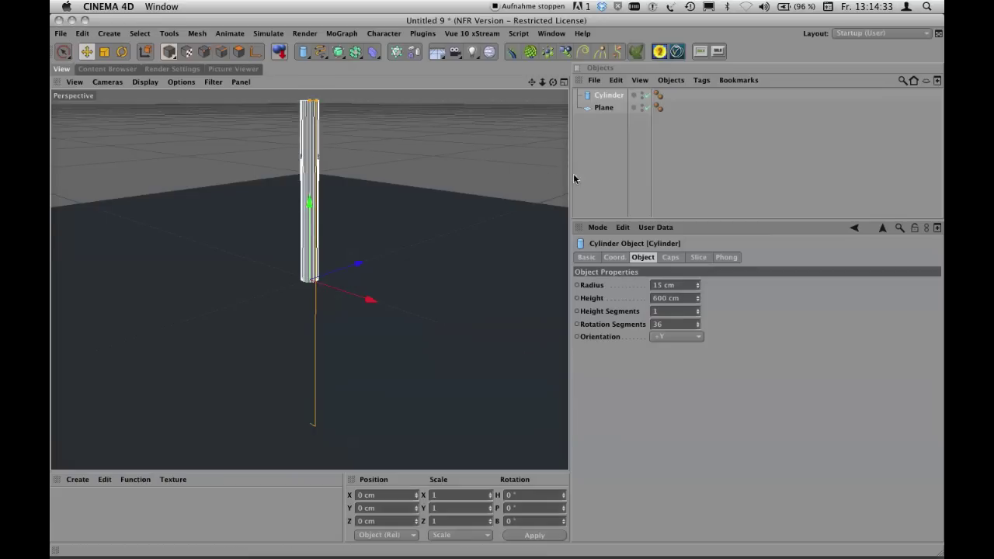
Step: Add a MoGraph Cloner object and make the cylinder its child
mouse_move(619, 217)
mouse_down()
mouse_move(619, 205)
mouse_move(620, 233)
mouse_up()
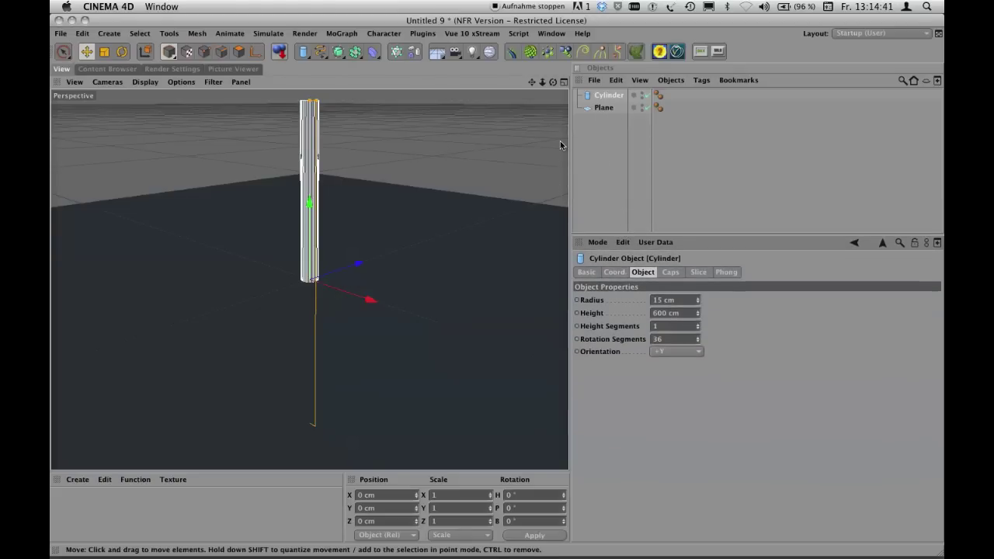
click(346, 34)
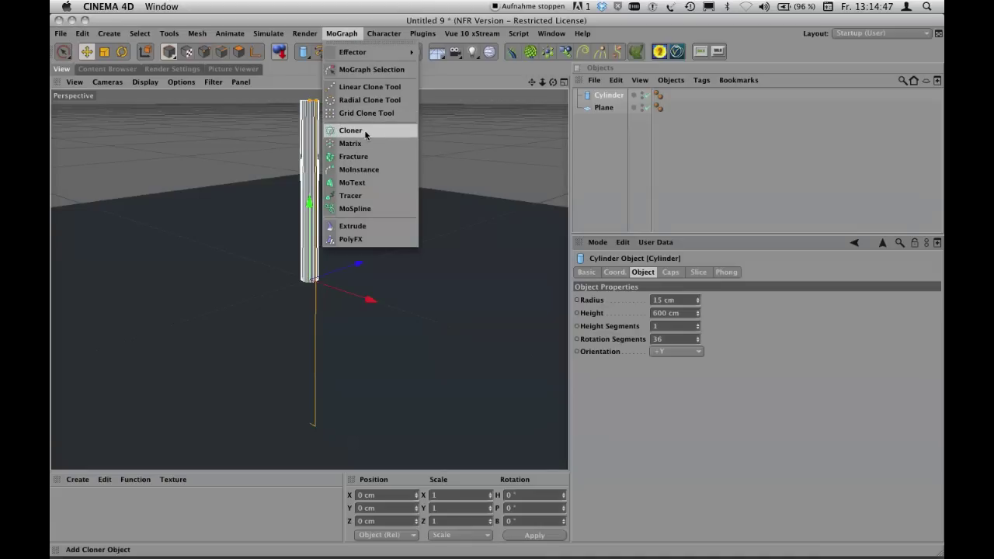
click(444, 134)
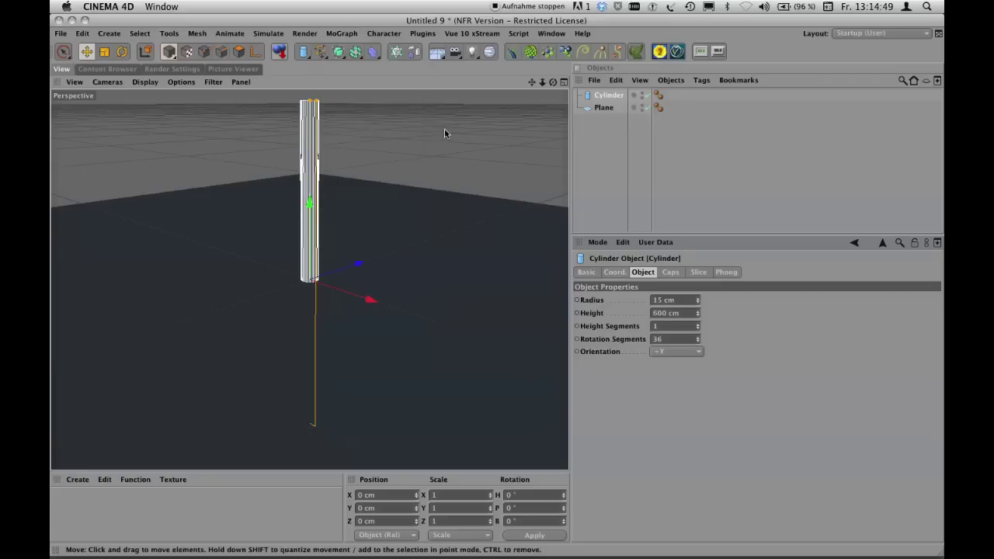
click(397, 52)
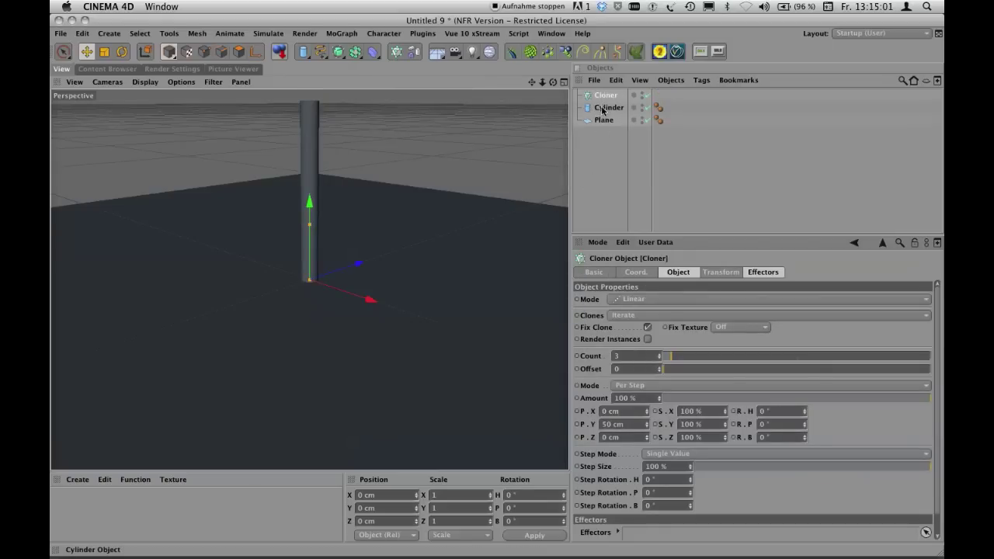
drag(605, 109, 607, 96)
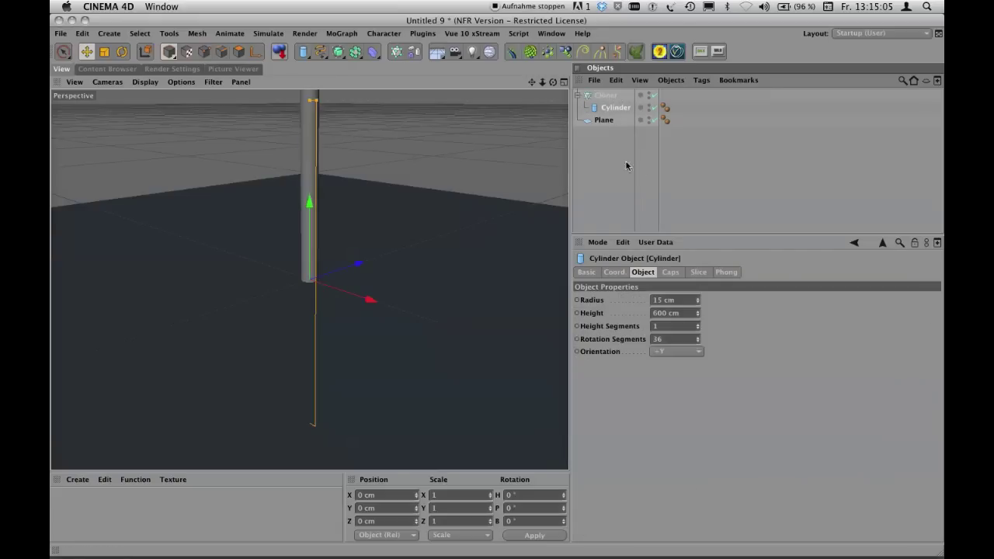
Step: Change the Cloner's mode to Object in its object properties
alt+drag(401, 159, 377, 199)
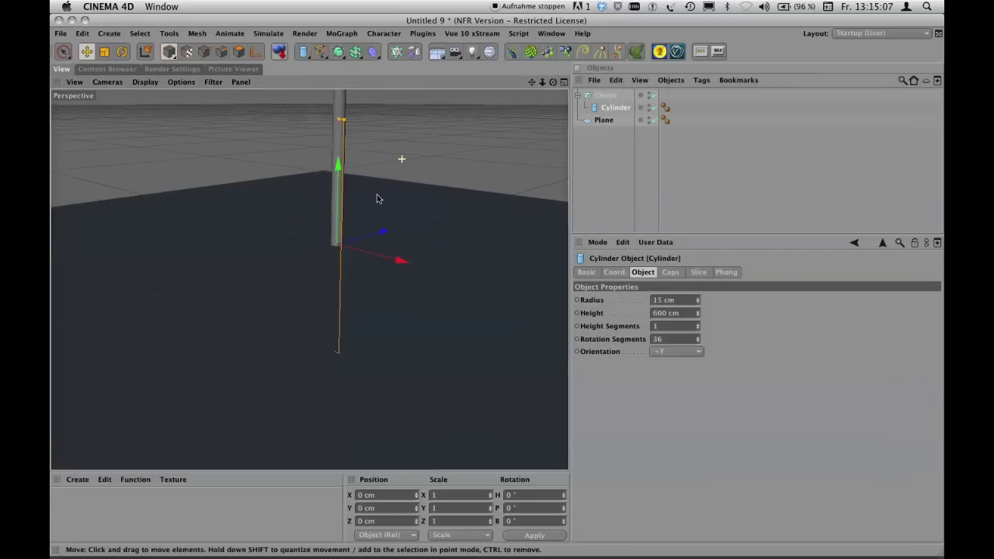
alt+drag(458, 136, 410, 242)
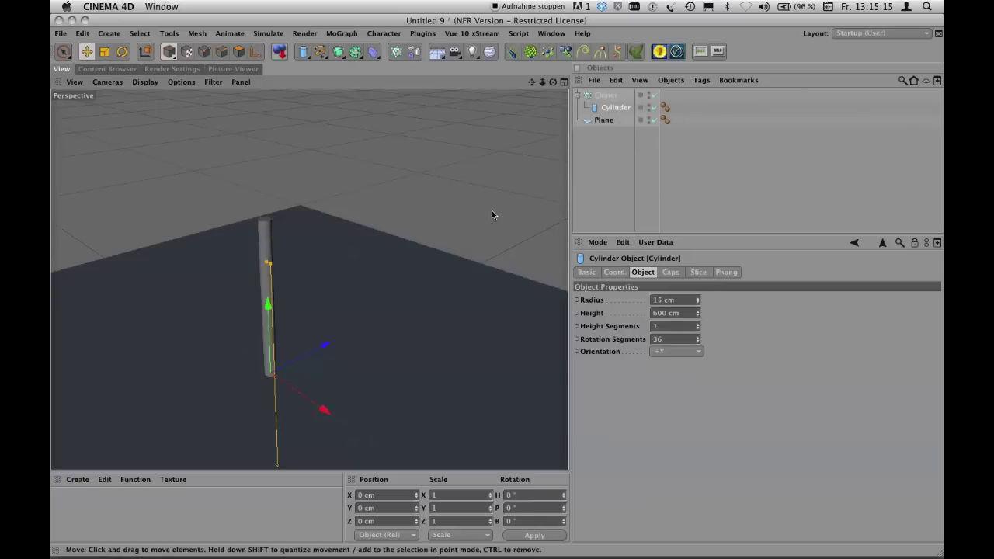
alt+drag(491, 209, 503, 198)
alt+drag(423, 296, 504, 225)
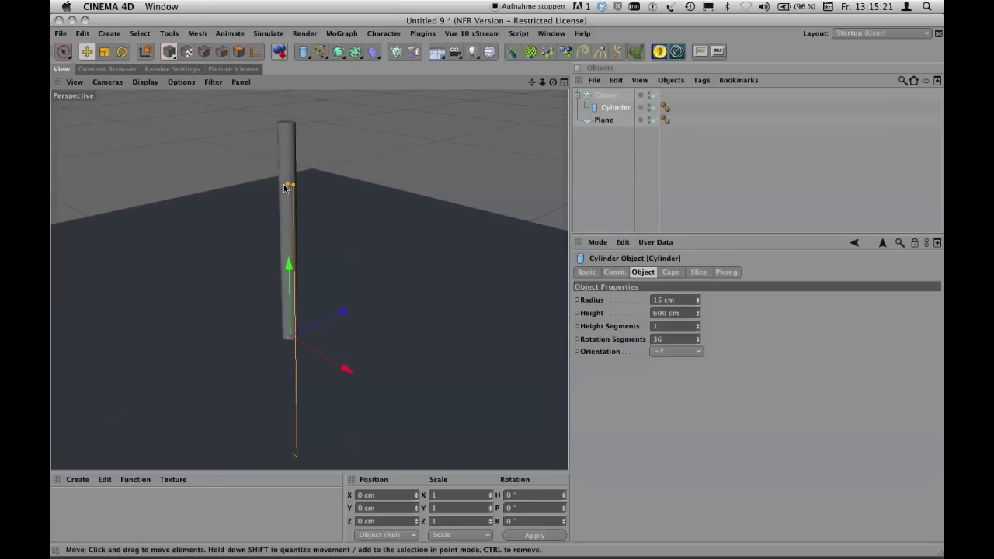
click(608, 95)
drag(679, 233, 676, 139)
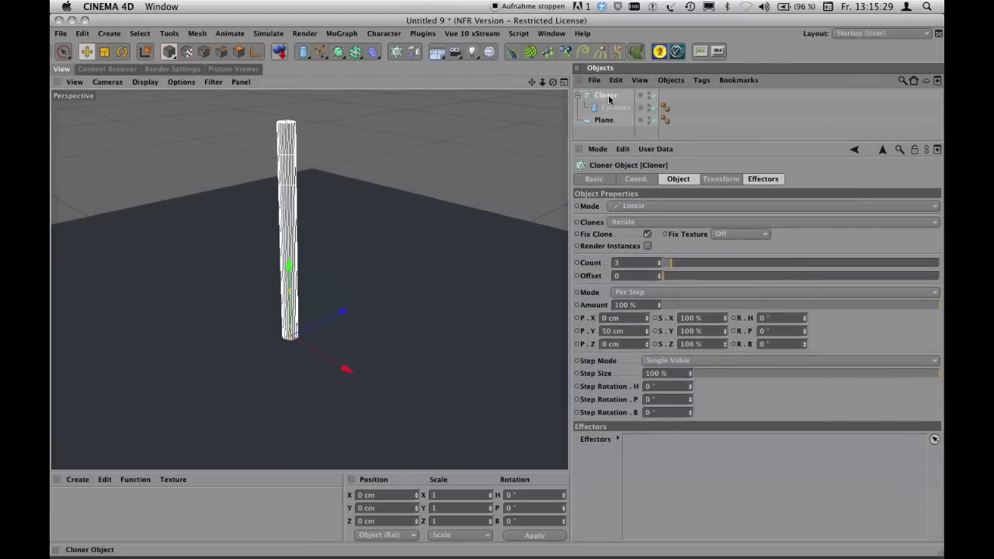
click(678, 180)
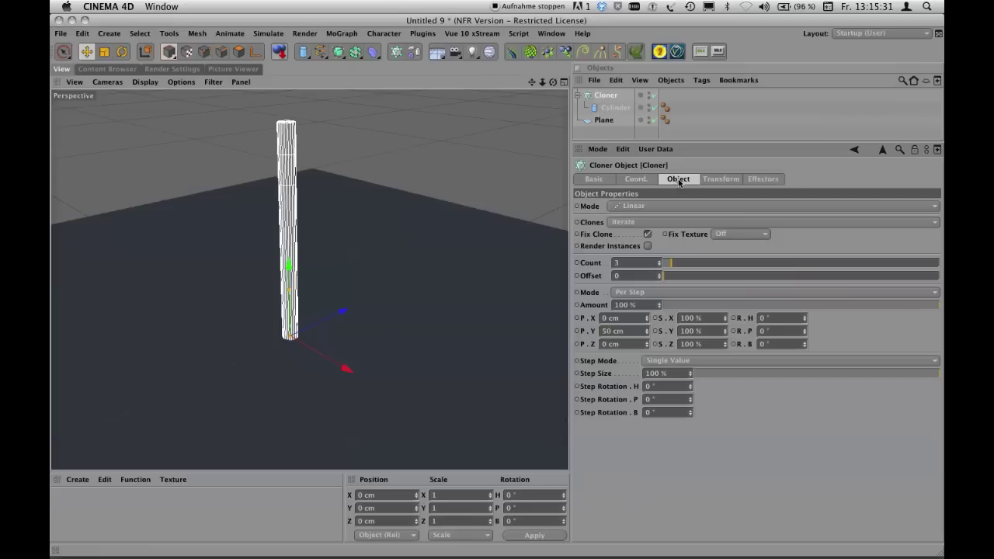
click(635, 206)
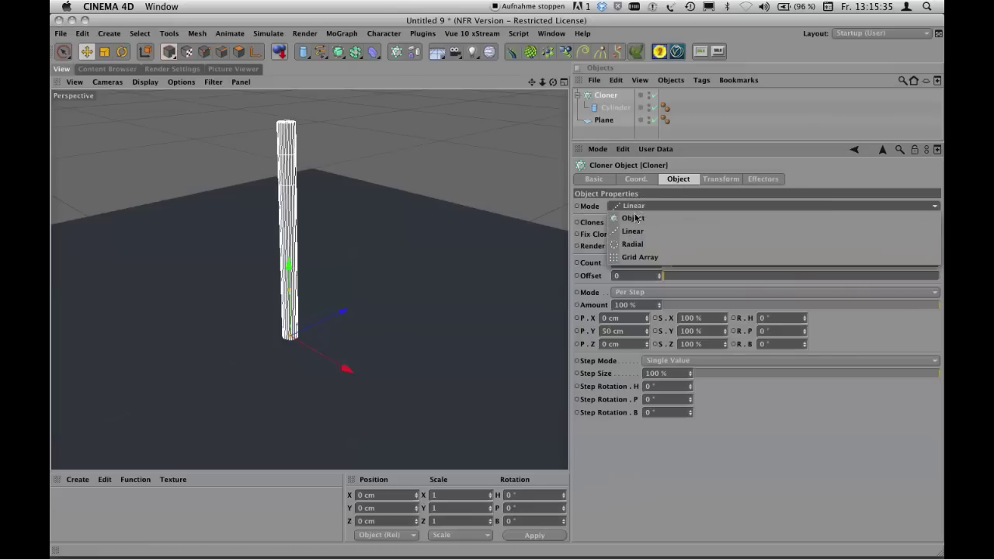
click(633, 218)
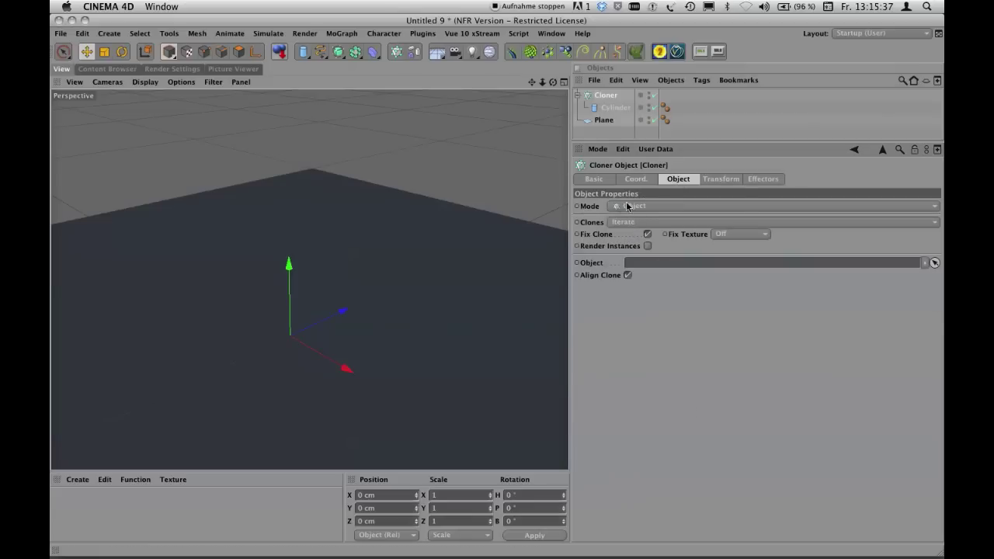
Step: Assign the Plane as the object on which the Cloner distributes the cylinders
drag(654, 143, 655, 146)
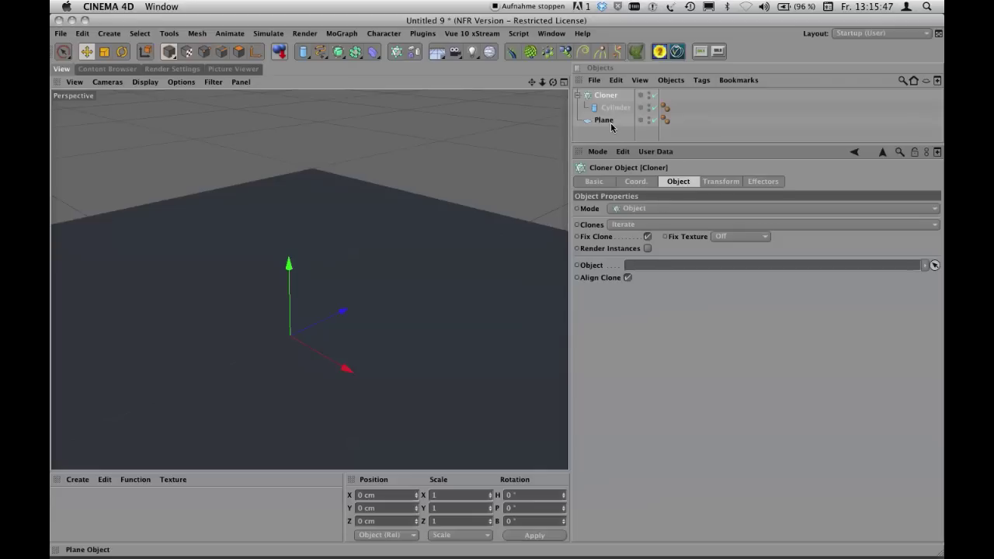
drag(605, 121, 655, 264)
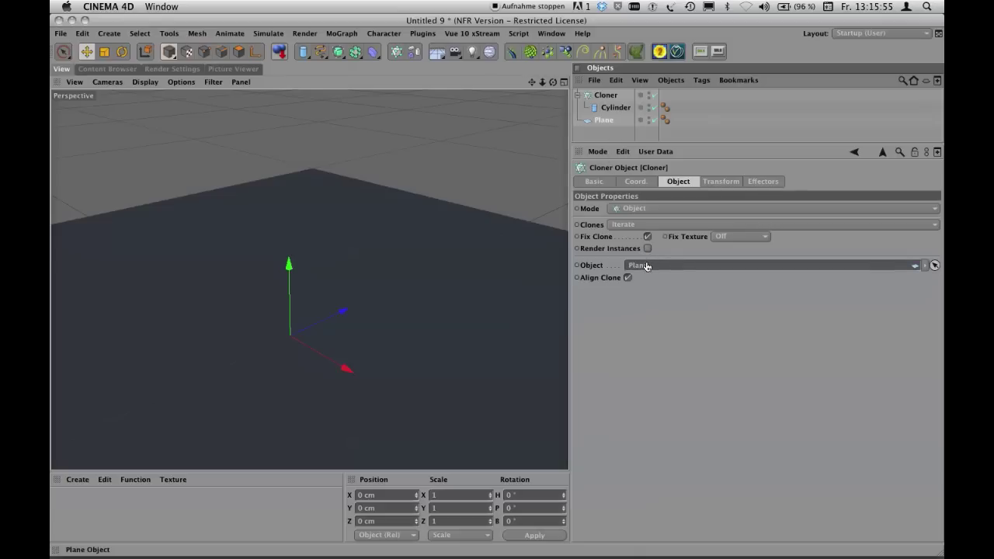
drag(658, 268, 659, 267)
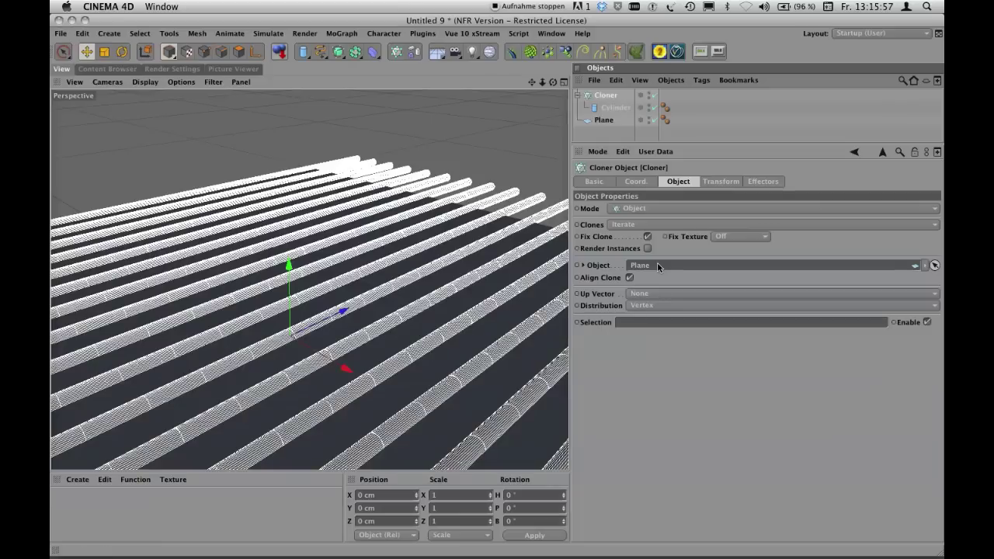
Step: Turn off Align Clone for the Cloner and render the perspective view as a preview
scroll(425, 249, down, 5)
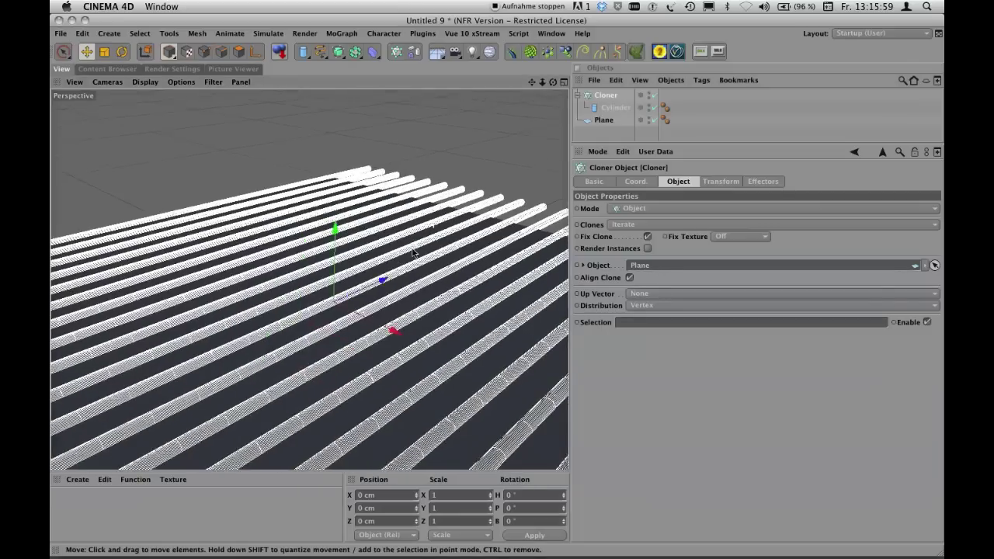
scroll(388, 280, down, 5)
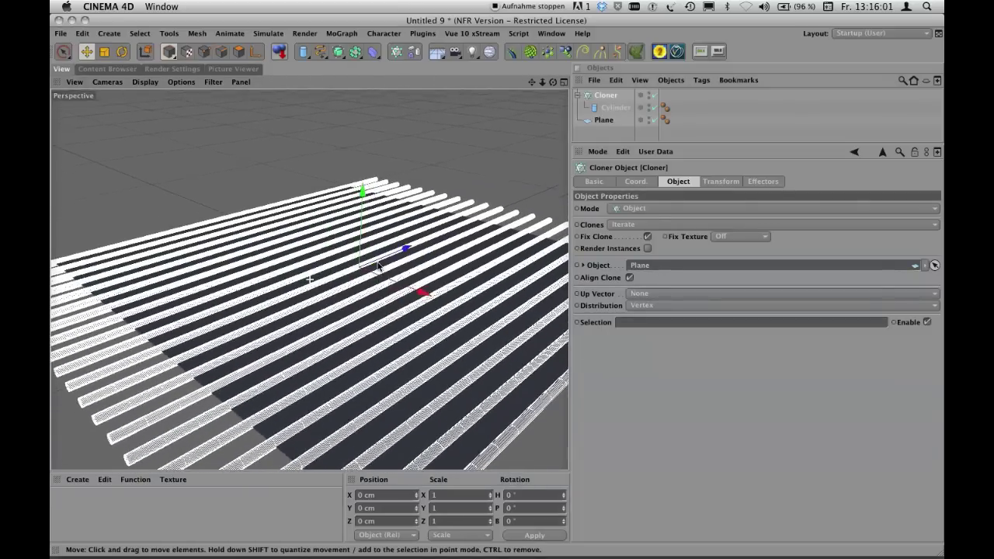
alt+drag(361, 252, 367, 294)
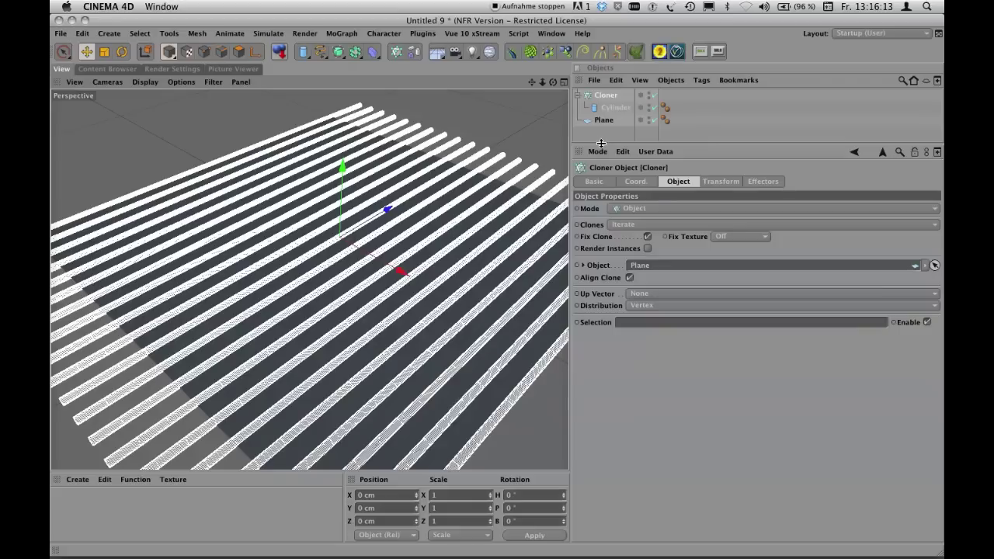
click(629, 278)
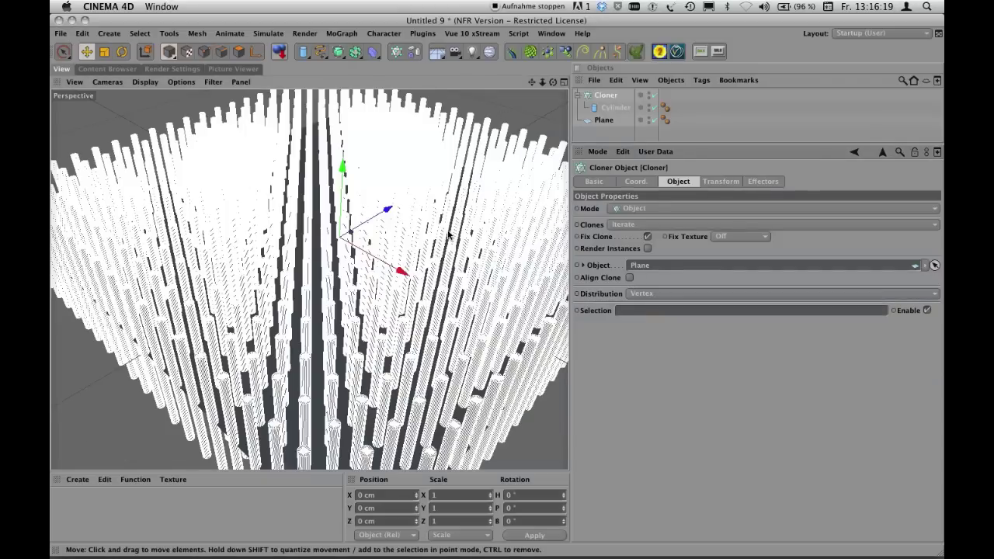
key(ctrl+r)
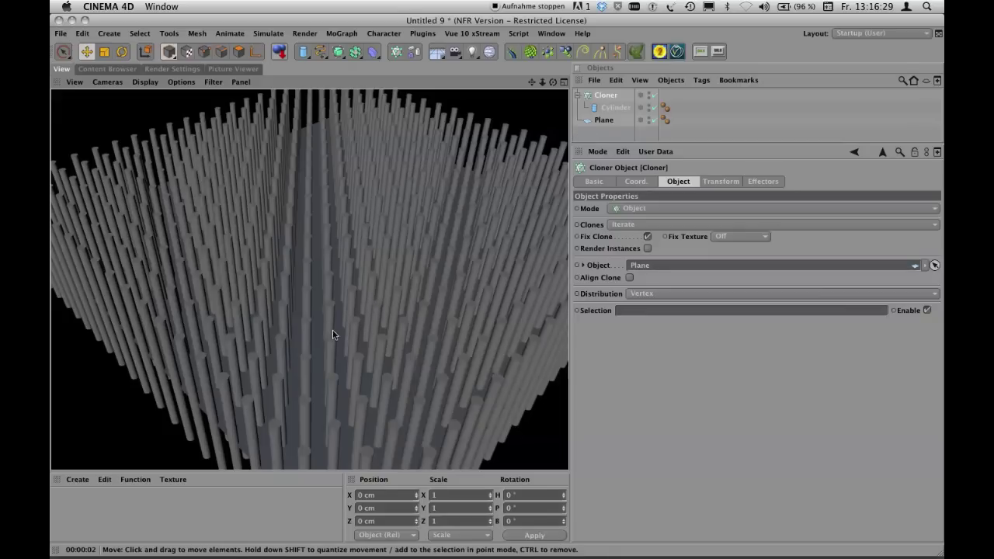
Step: Reduce the Plane's width segments to 5 and its height segments to 6
mouse_move(663, 143)
mouse_down()
mouse_move(663, 157)
mouse_move(663, 144)
mouse_up()
click(605, 121)
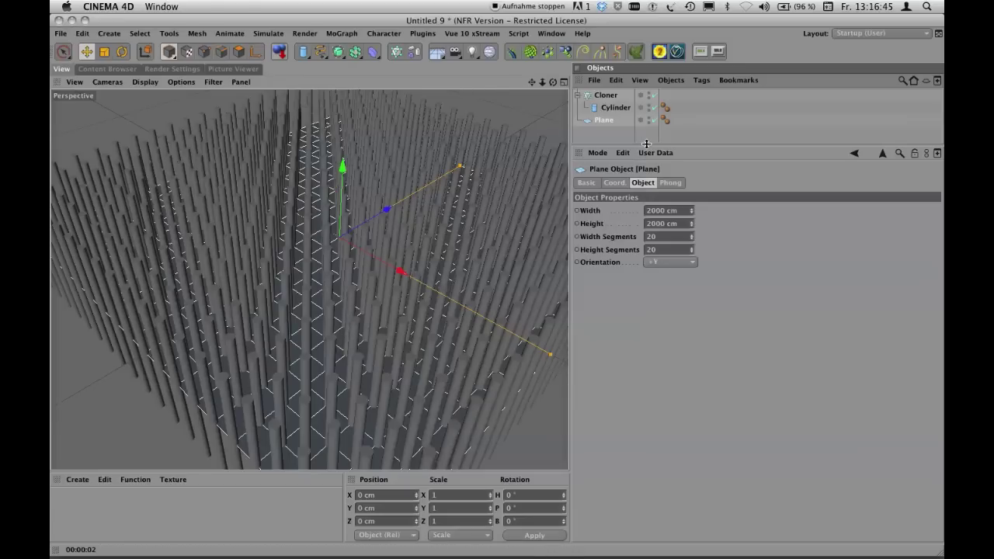
alt+drag(429, 208, 369, 227)
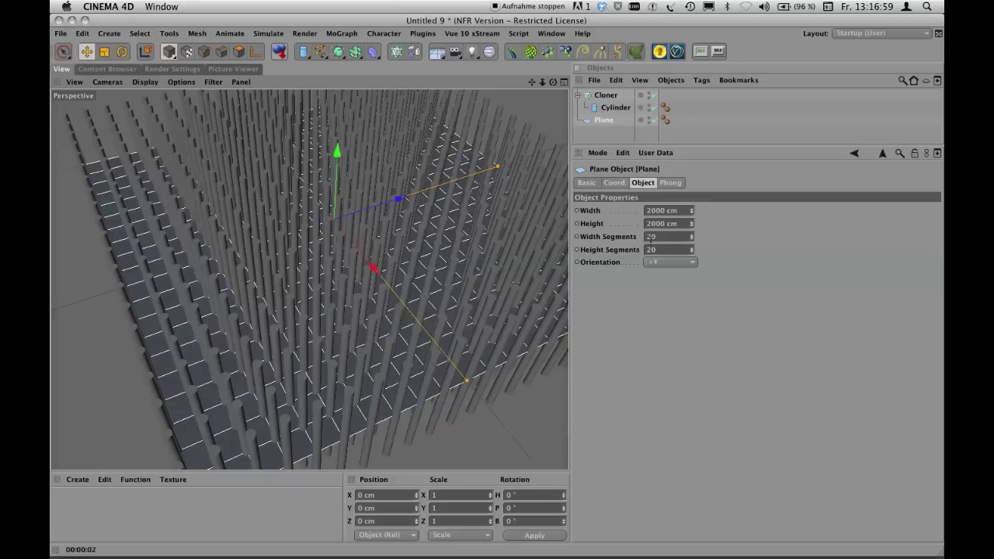
drag(691, 240, 694, 260)
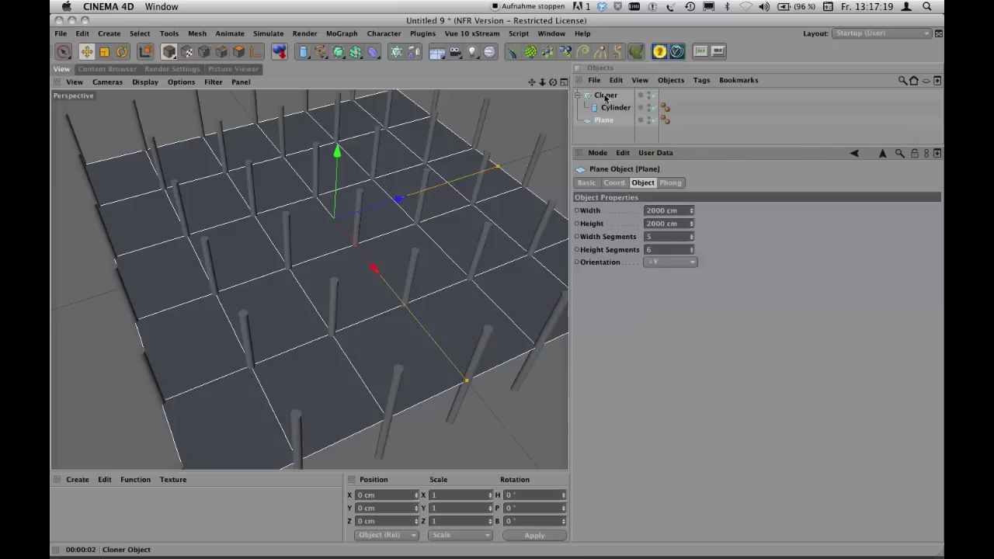
Step: Set the Plane's width and height segments to 20 each and render the perspective view as a preview
click(647, 237)
text(20)
key(Tab)
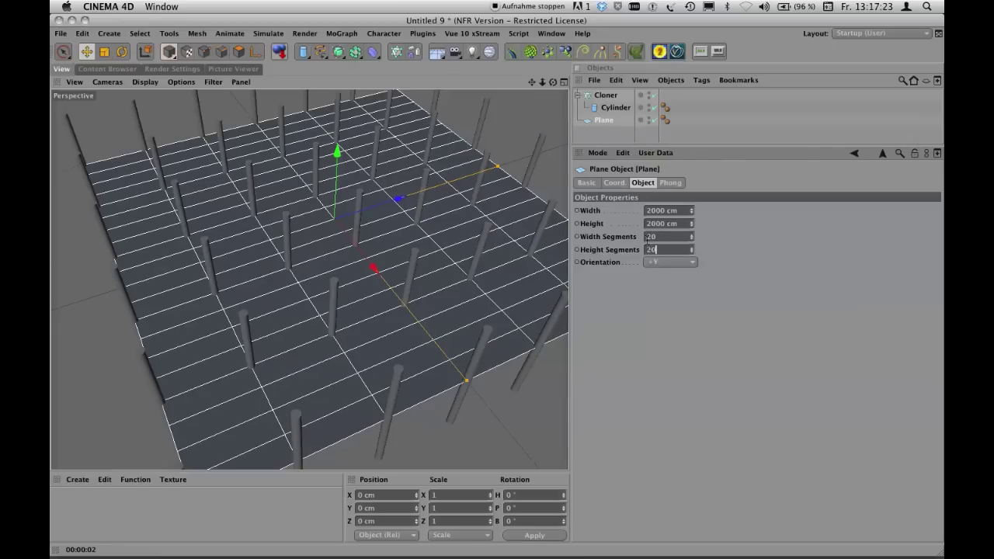
text(20)
key(Return)
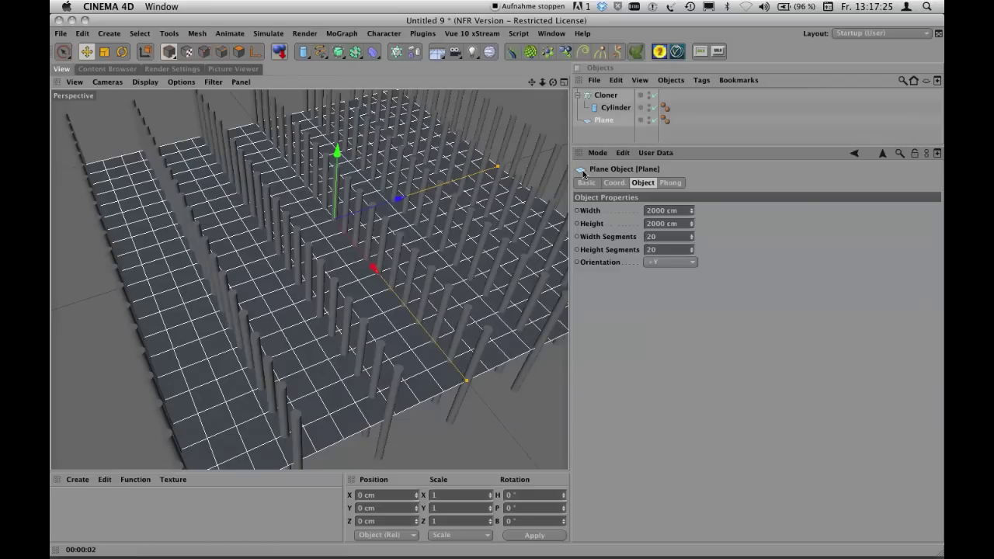
key(super+r)
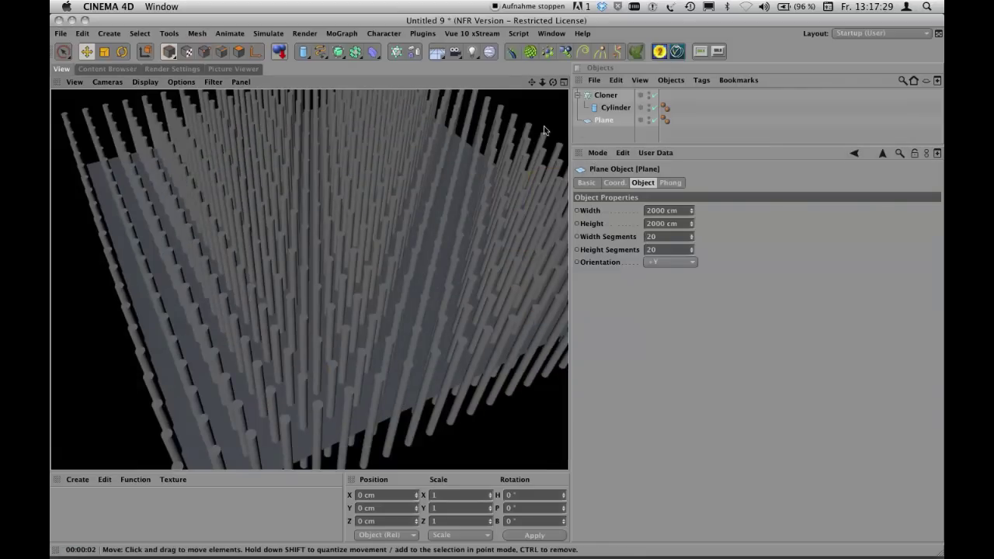
Step: Change the Cloner's distribution to Surface and raise its clone count to 48
click(605, 97)
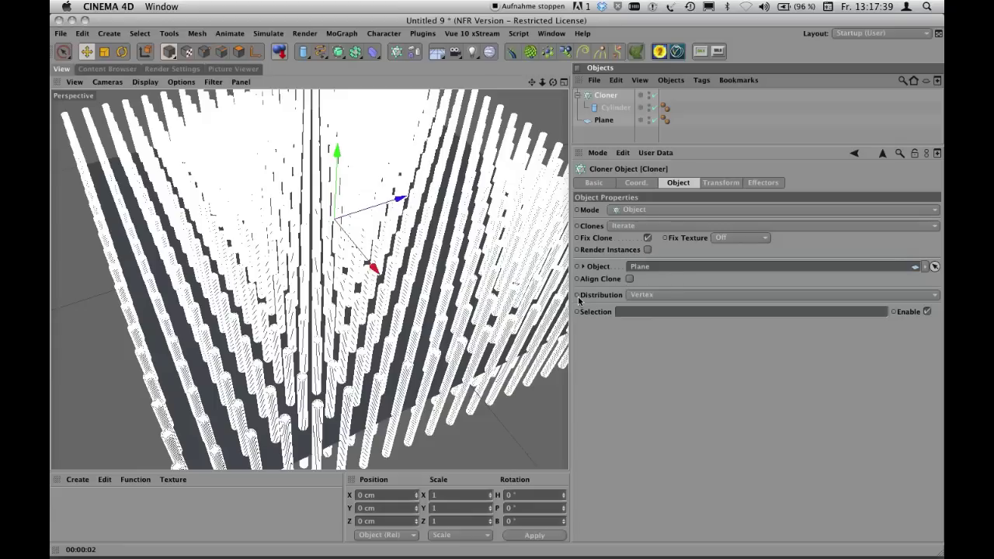
click(666, 294)
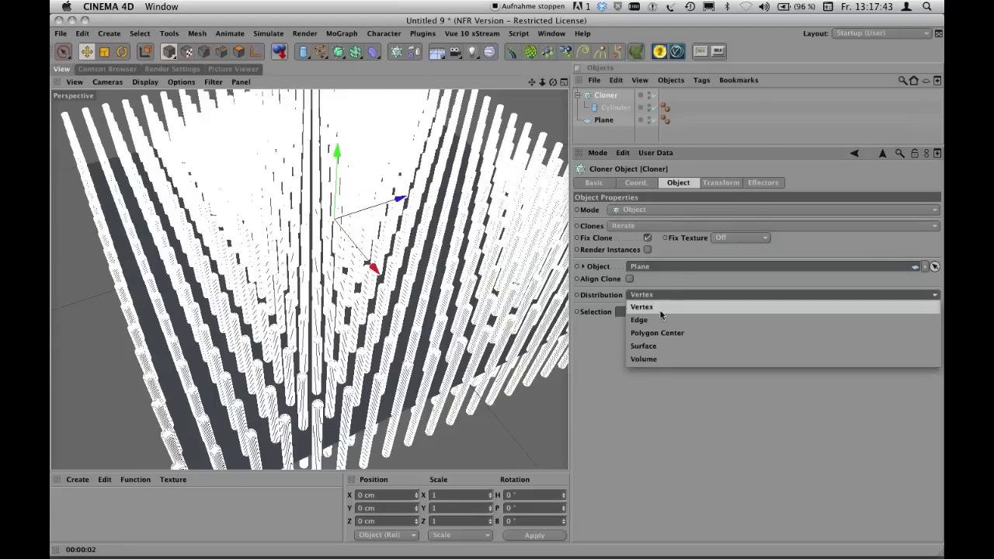
click(656, 347)
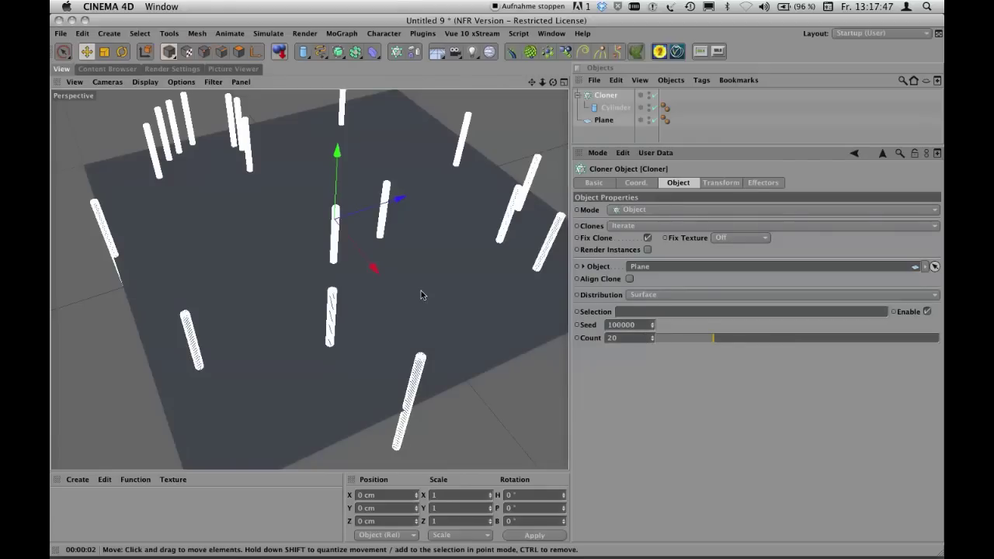
alt+drag(413, 295, 423, 264)
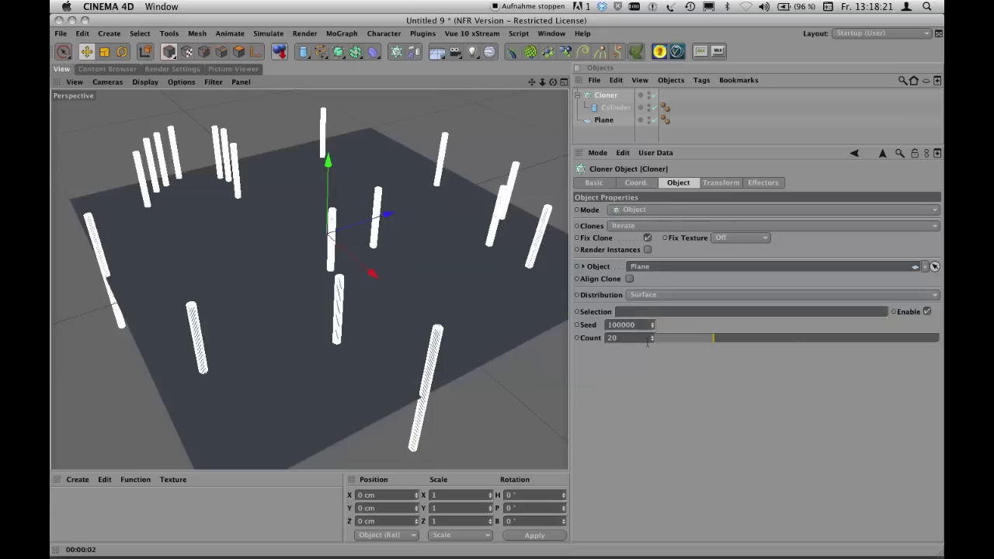
mouse_move(653, 337)
mouse_down()
mouse_move(643, 313)
mouse_move(642, 337)
mouse_move(630, 247)
mouse_move(650, 324)
mouse_up()
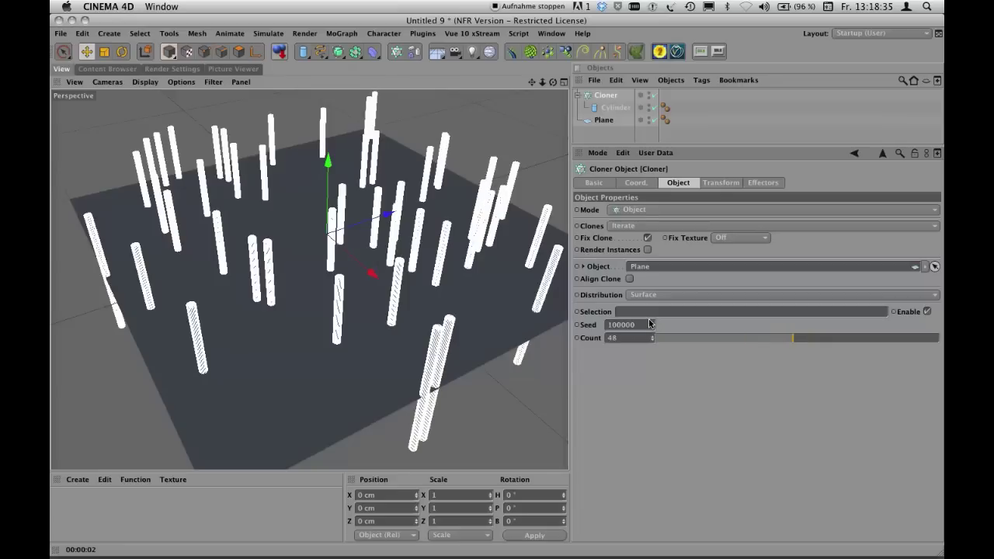
Step: Step through different seed values for the Cloner's random surface distribution, ending at seed 99994
drag(652, 326, 654, 325)
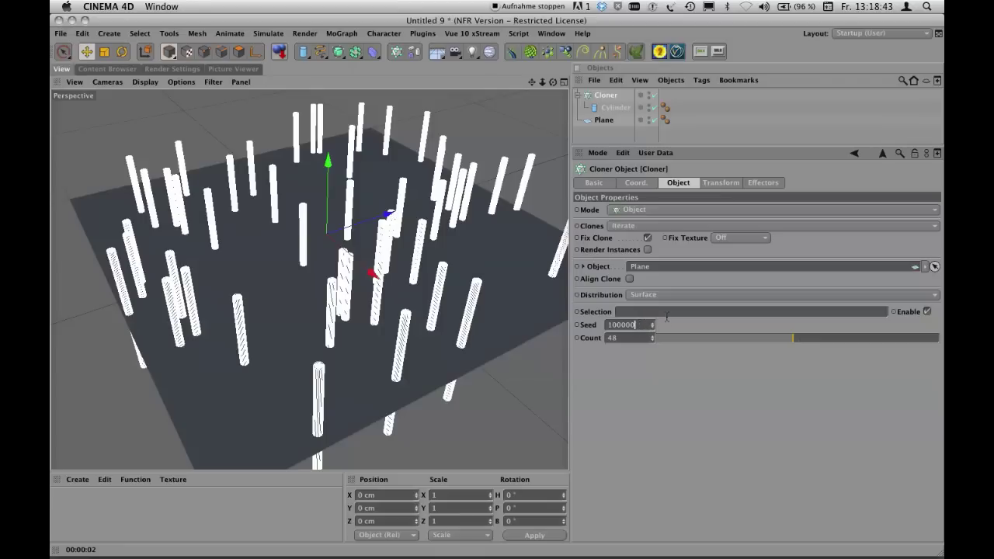
key(Return)
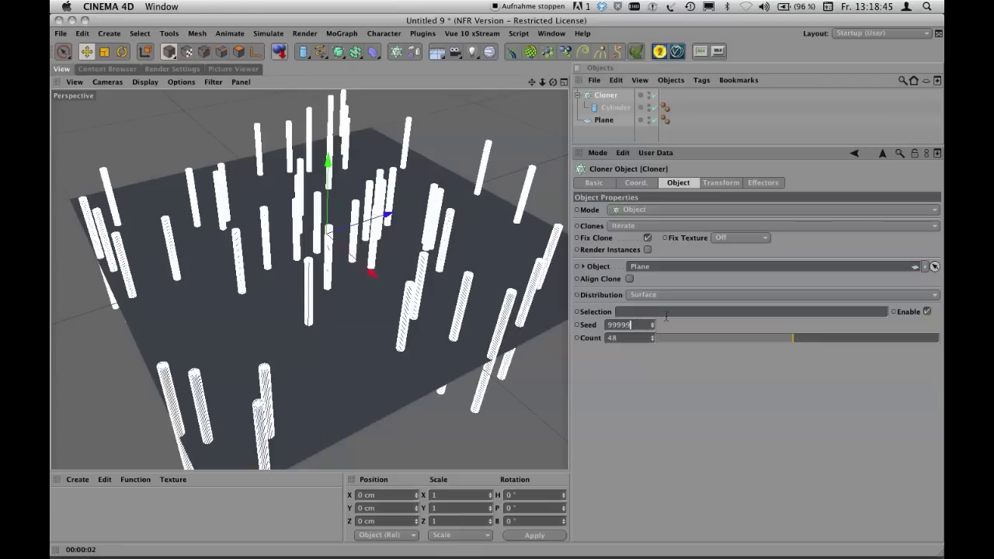
key(Down)
key(Down)
key(Down)
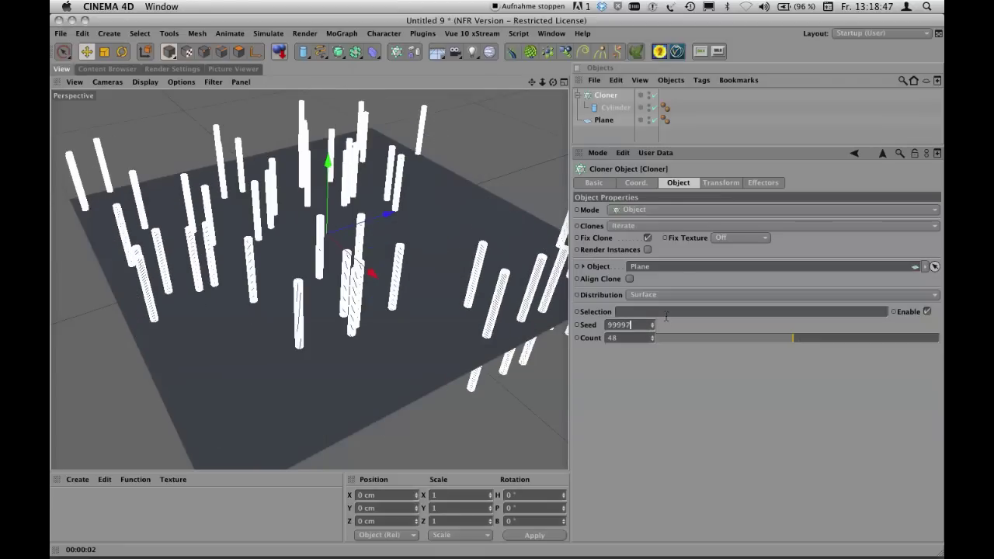
key(Down)
key(Down)
key(Down)
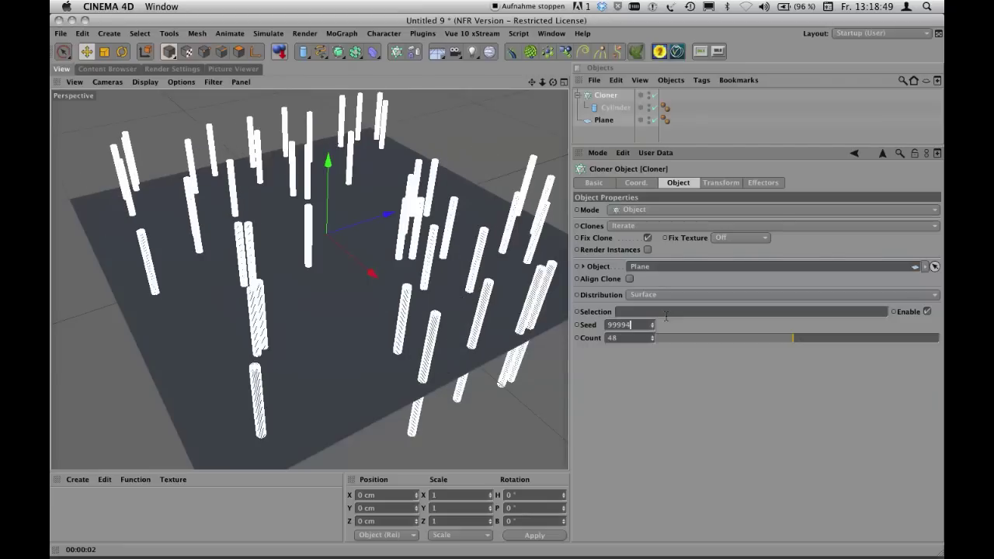
key(Down)
key(Down)
key(Down)
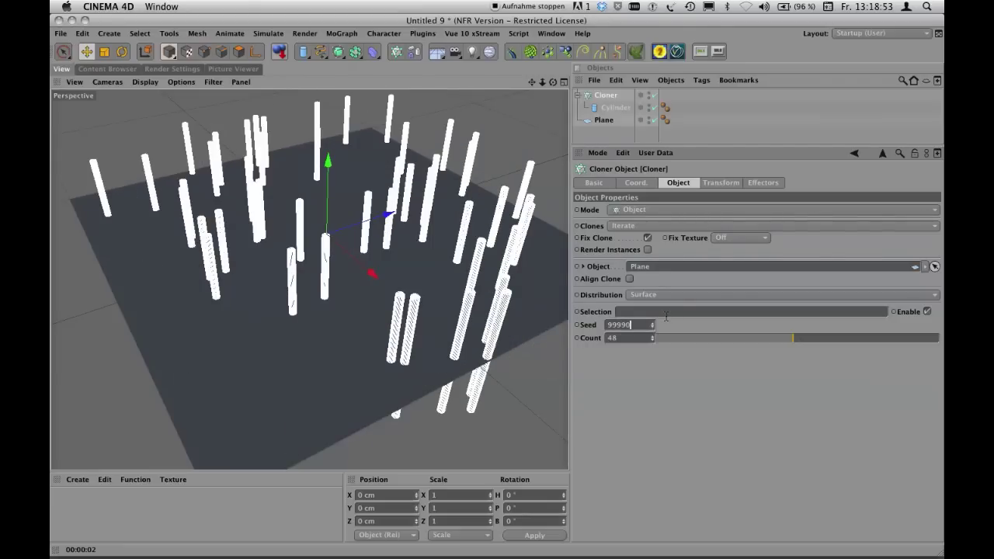
key(Down)
key(Down)
key(Down)
key(Down)
key(Down)
key(Down)
key(Down)
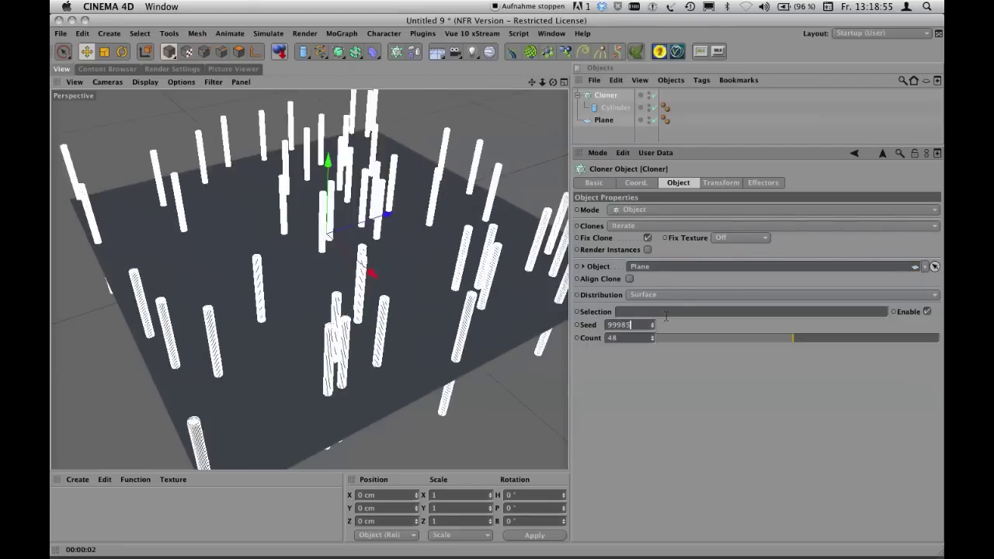
key(Up)
key(Up)
key(Up)
key(Up)
key(Up)
key(Up)
key(Up)
key(Up)
key(Up)
key(Up)
key(Up)
key(Up)
key(Up)
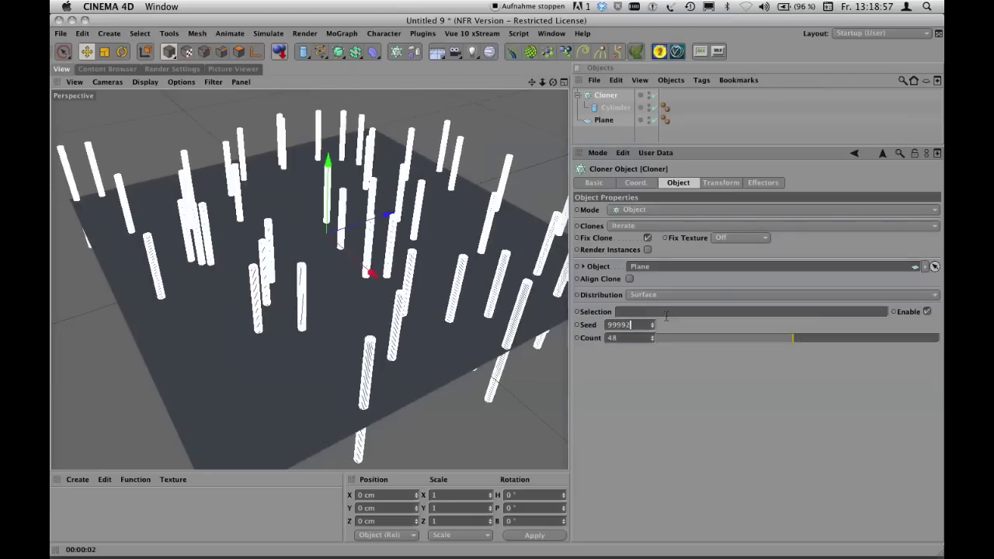
key(Up)
key(Up)
key(Up)
key(Up)
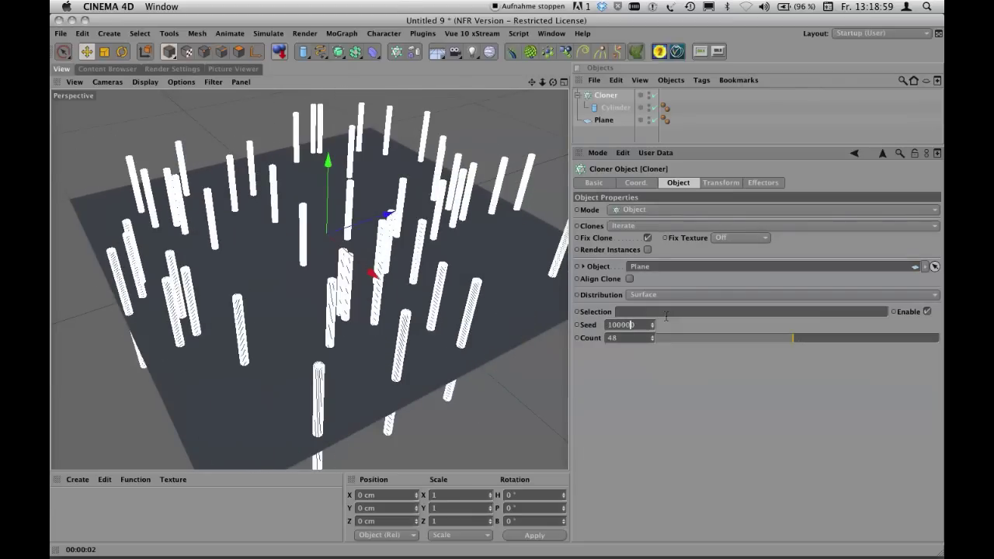
key(Up)
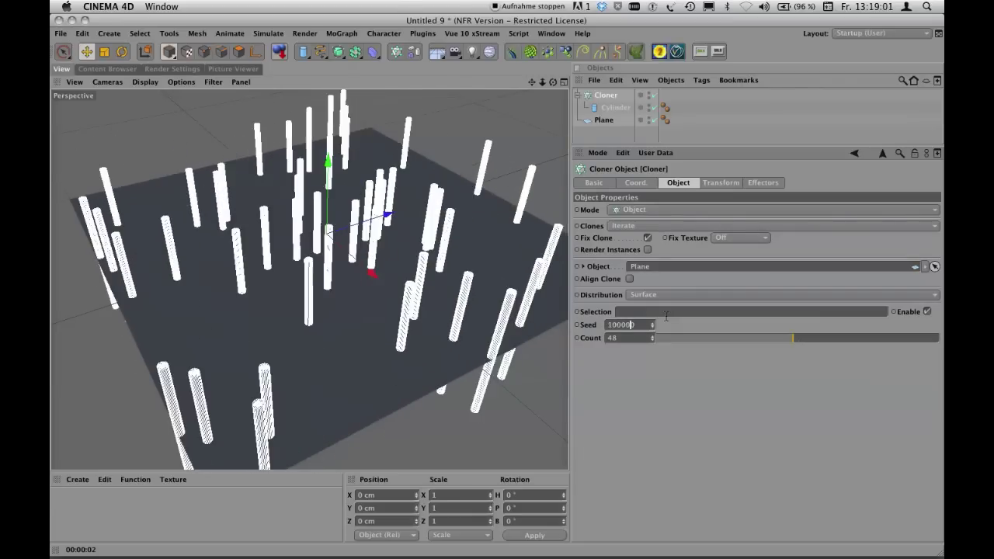
key(Up)
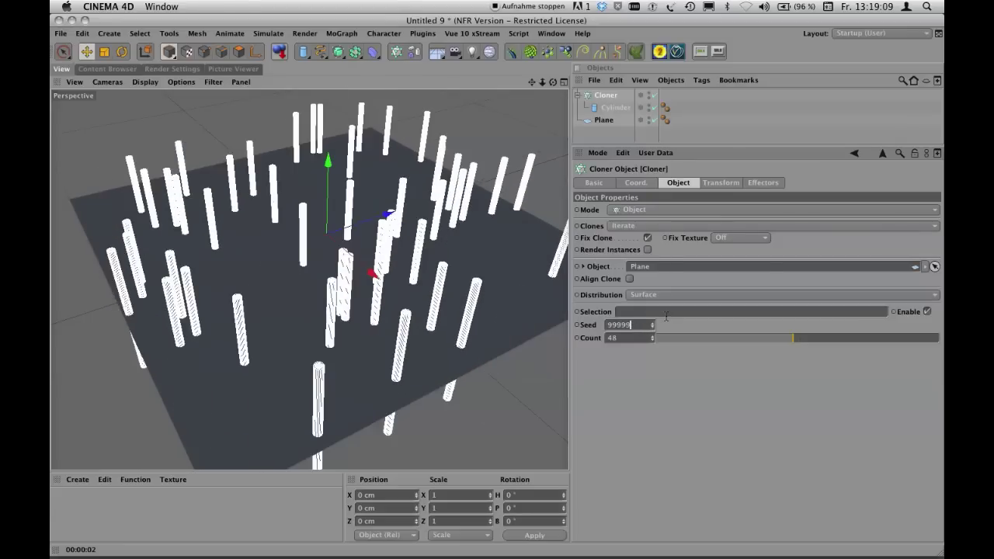
key(Down)
key(Down)
key(Down)
key(Down)
key(Down)
key(Down)
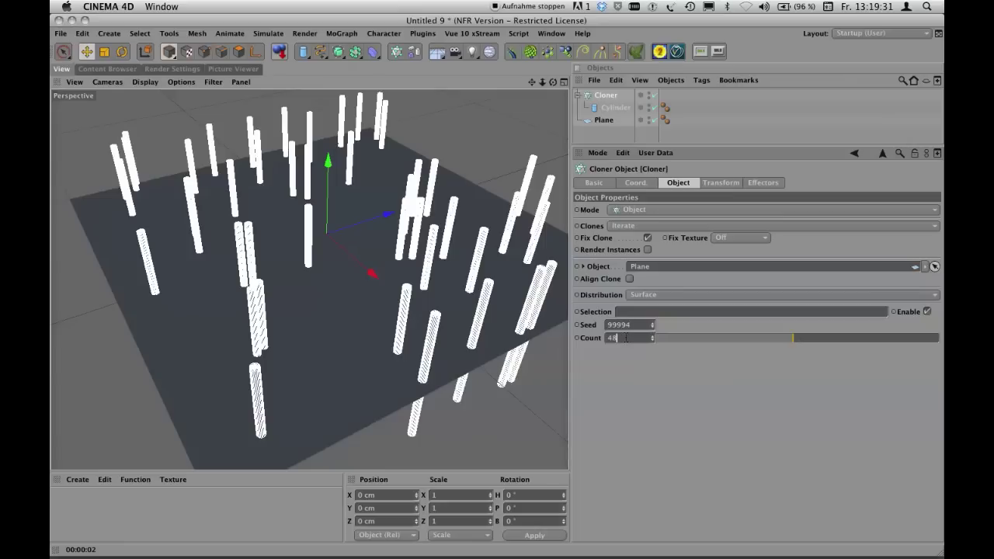
Step: Set the Cloner's clone count to 20
key(Return)
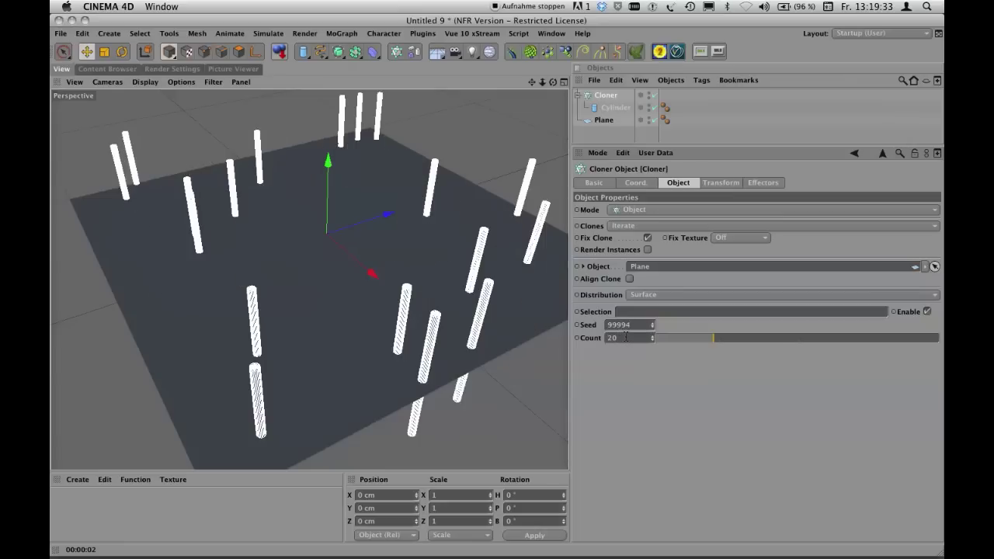
alt+drag(339, 262, 389, 241)
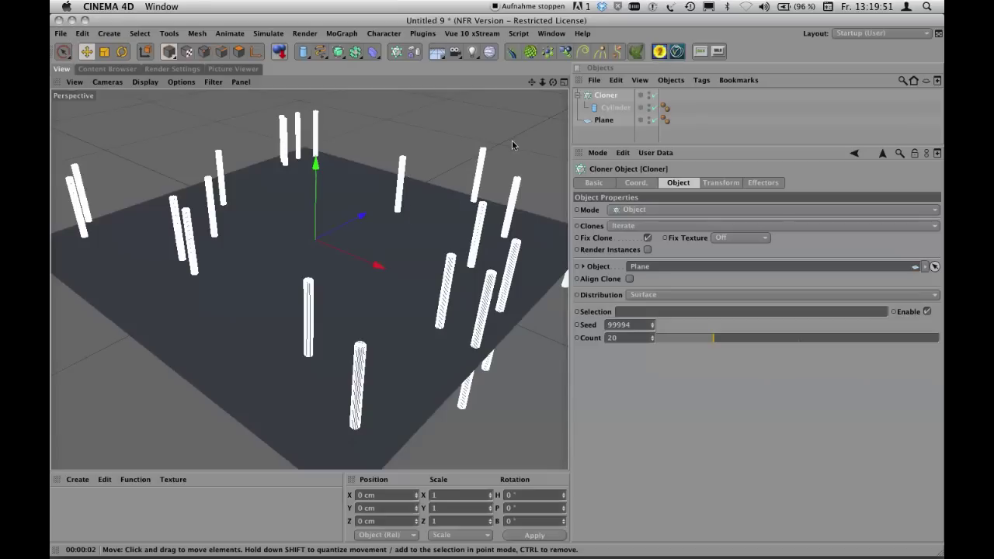
alt+drag(533, 155, 448, 214)
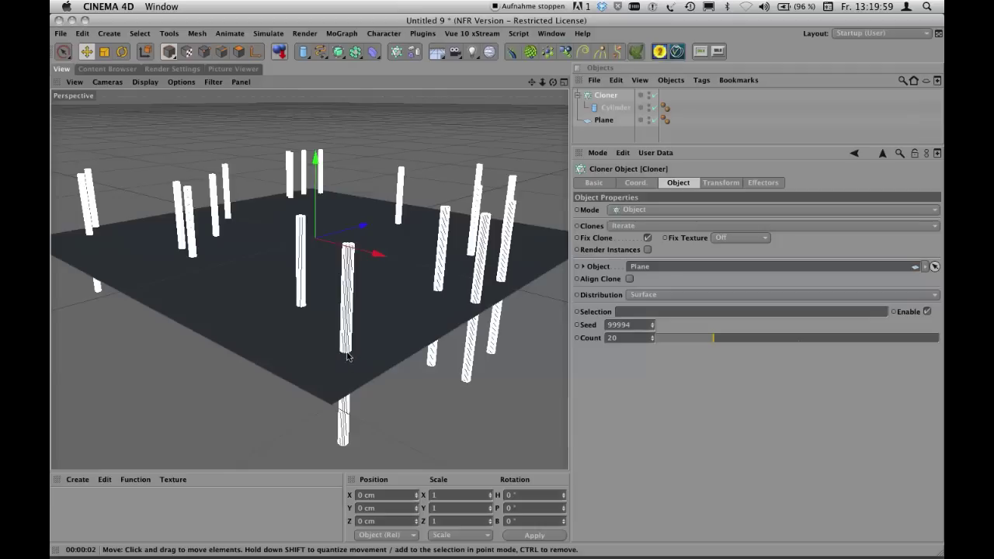
alt+drag(399, 307, 422, 310)
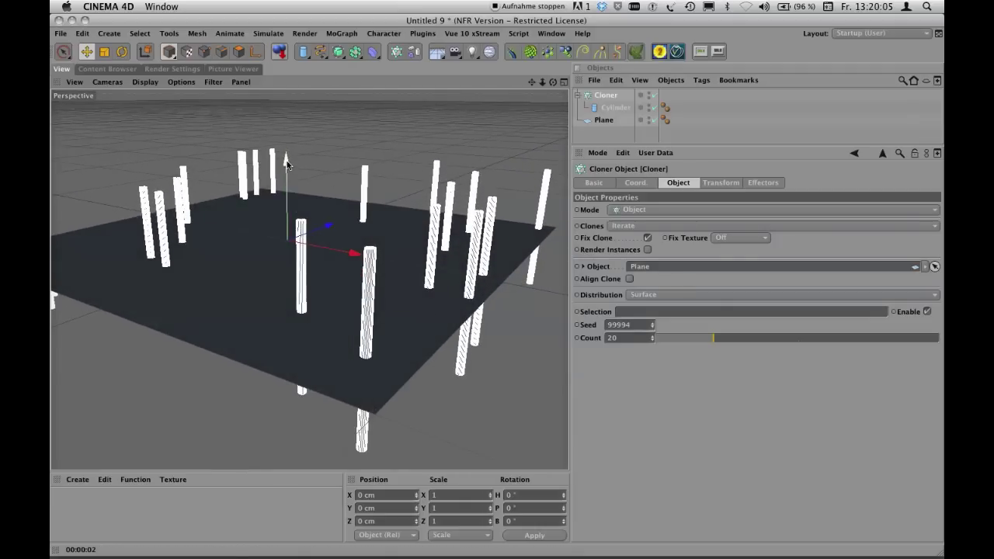
Step: Select the Cylinder inside the Cloner to view its object properties and enlarge the object list area
click(617, 108)
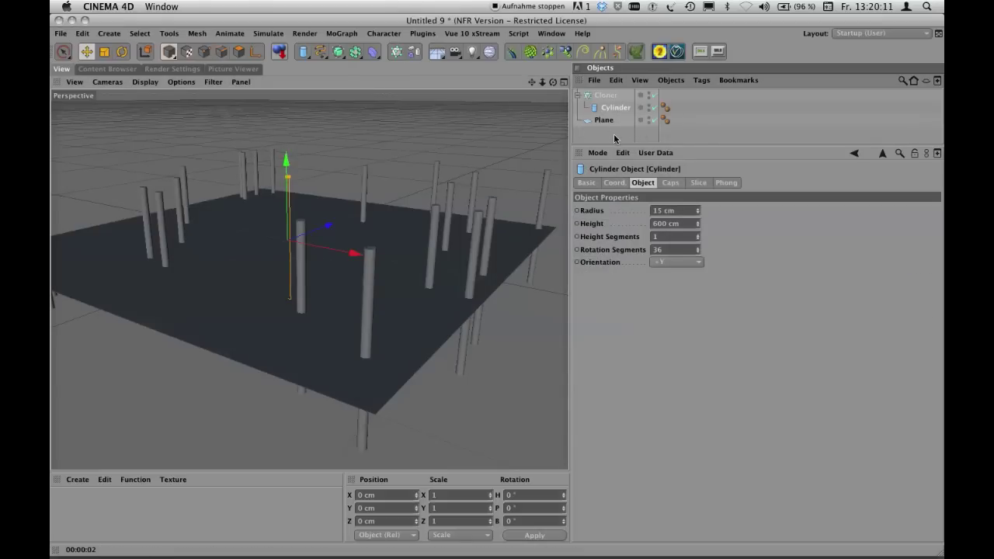
drag(622, 145, 622, 146)
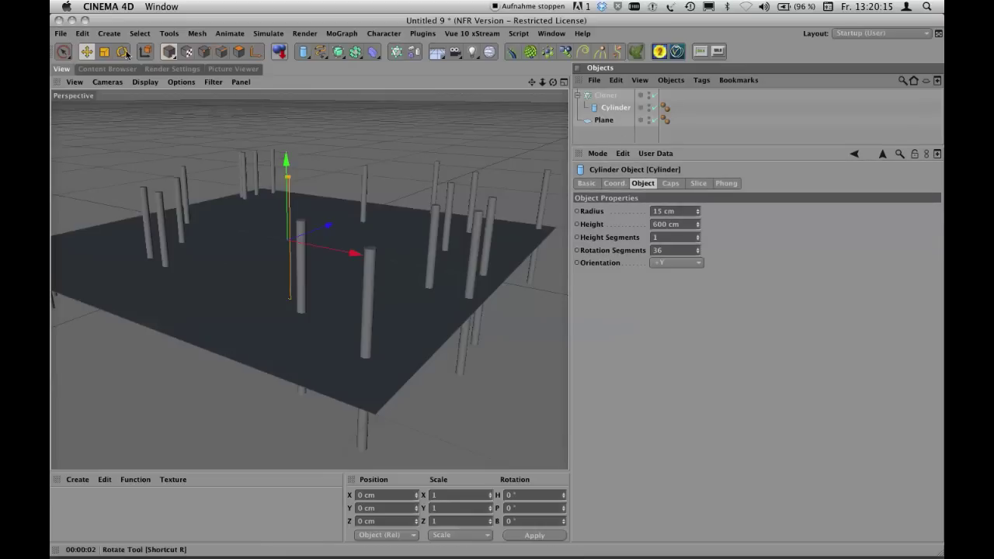
mouse_move(349, 193)
alt+mouse_down()
mouse_move(351, 170)
mouse_move(395, 203)
mouse_move(378, 238)
mouse_move(350, 230)
mouse_move(351, 200)
alt+mouse_up()
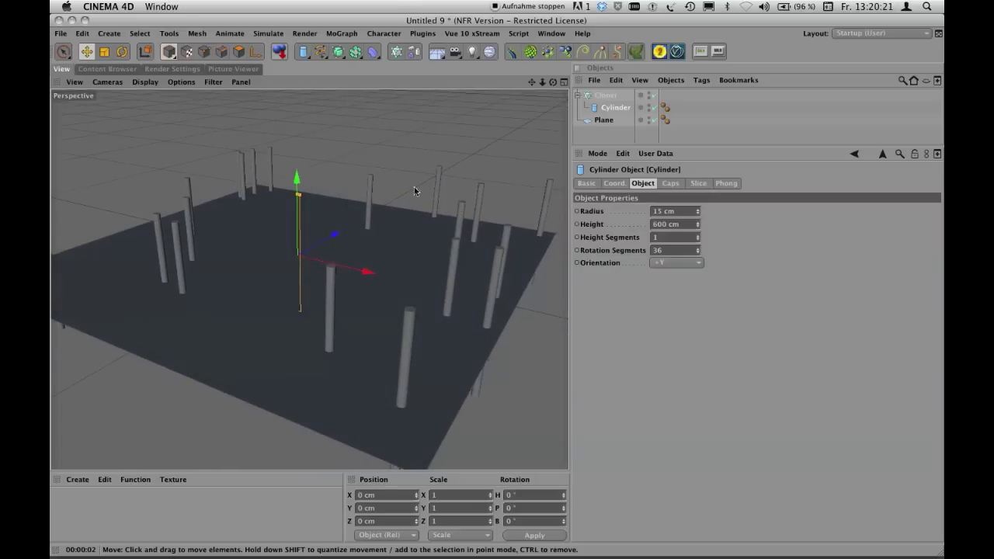
click(601, 136)
drag(612, 151, 612, 161)
click(615, 108)
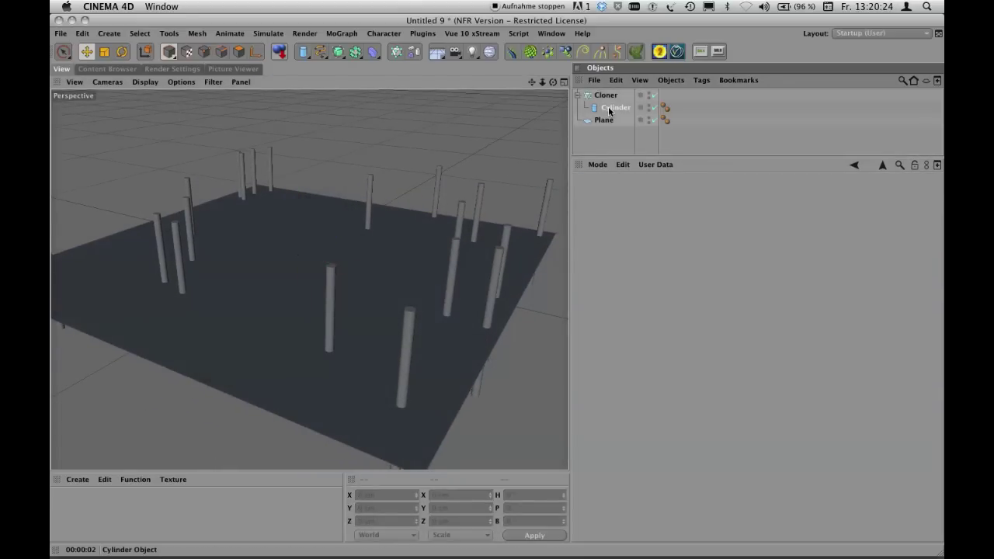
Step: Toggle the Cloner off and on to compare the clones with the original cylinder, leaving the Cloner disabled
click(654, 95)
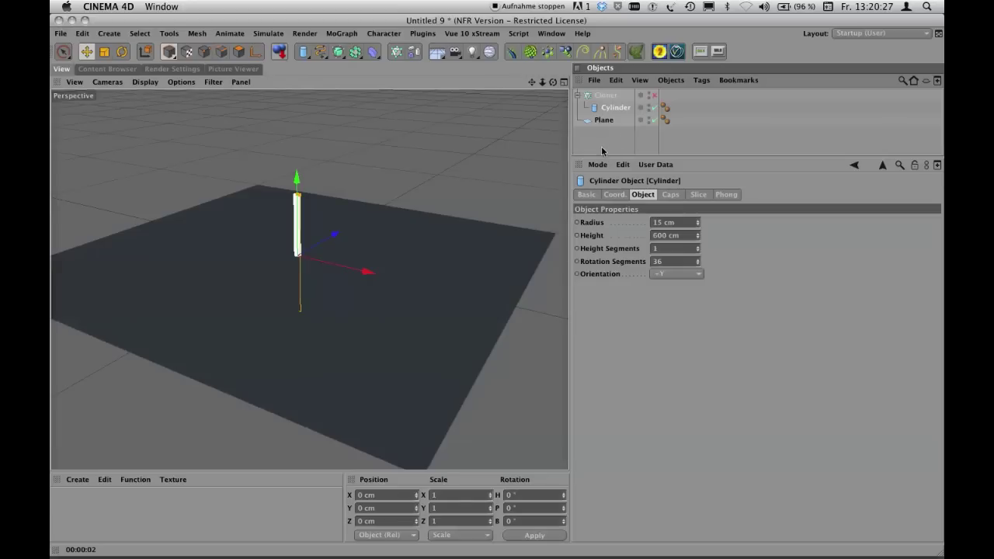
alt+drag(428, 251, 362, 315)
click(655, 95)
click(598, 138)
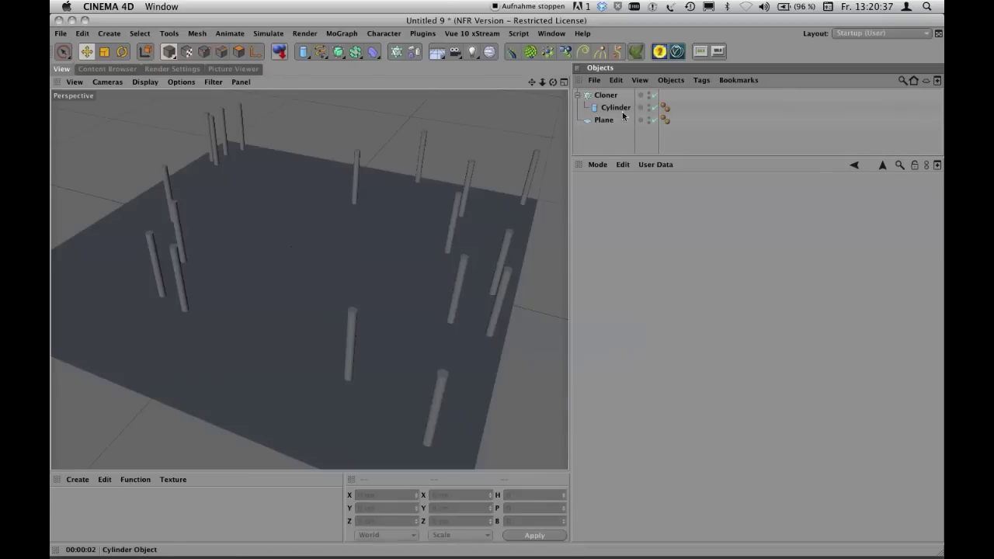
click(655, 96)
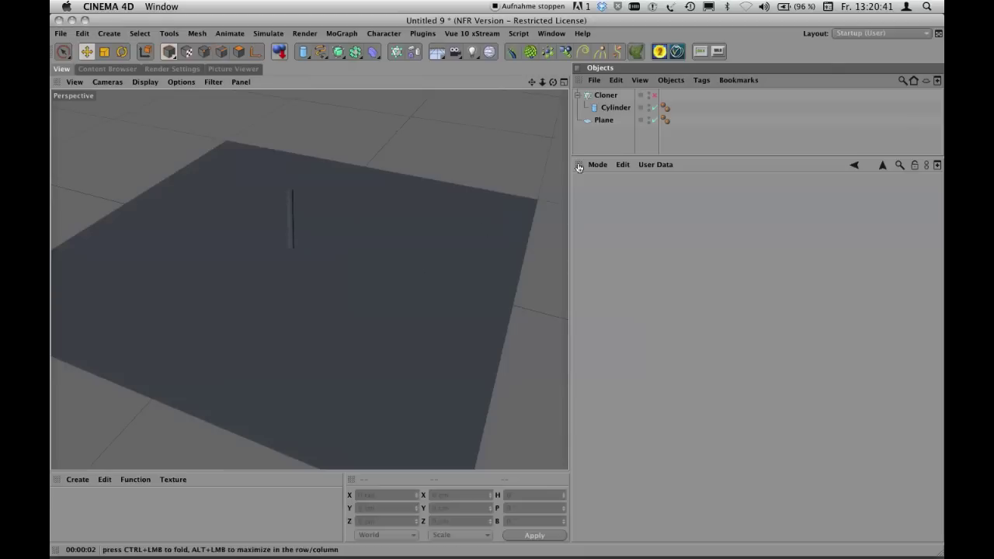
click(653, 95)
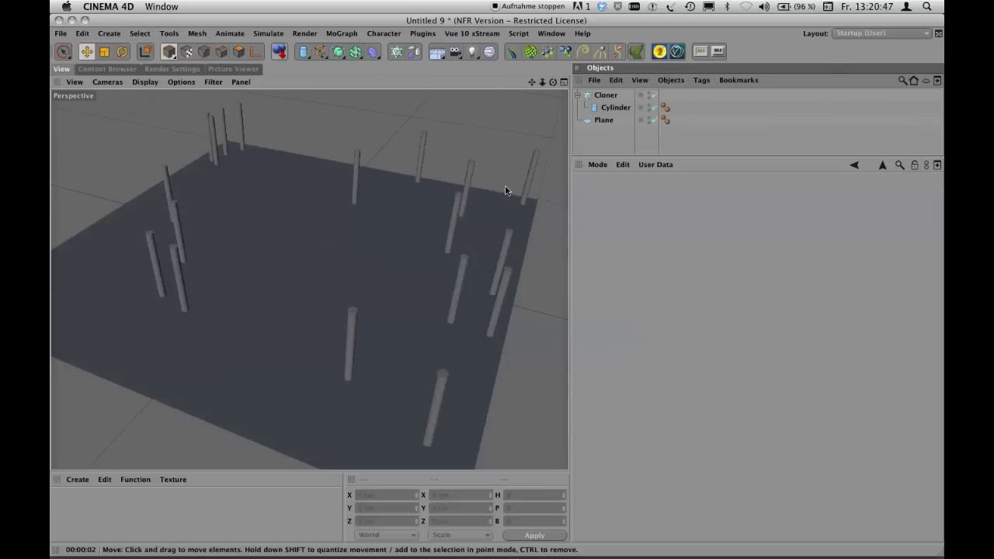
click(654, 96)
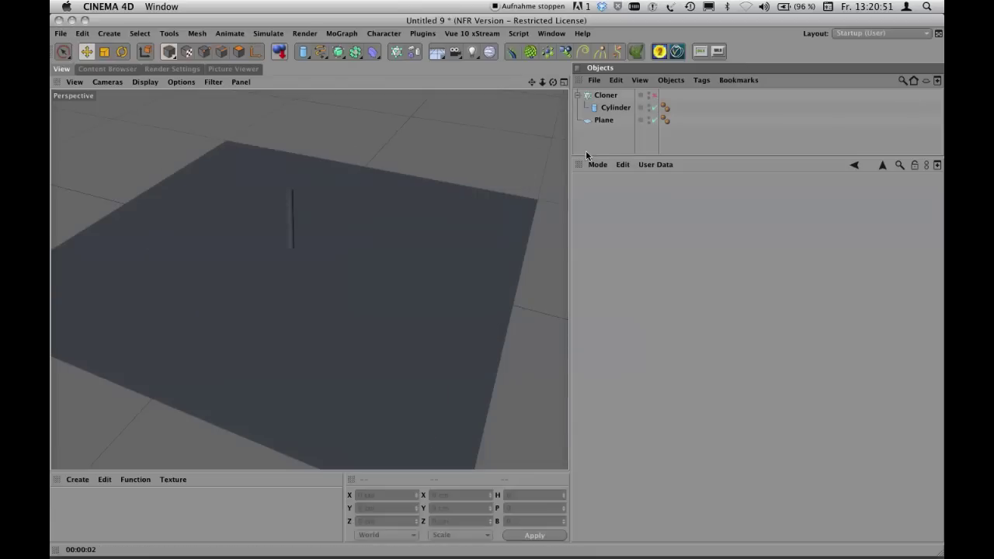
Step: Set the Cylinder's rotation segments to 12
alt+drag(329, 237, 439, 187)
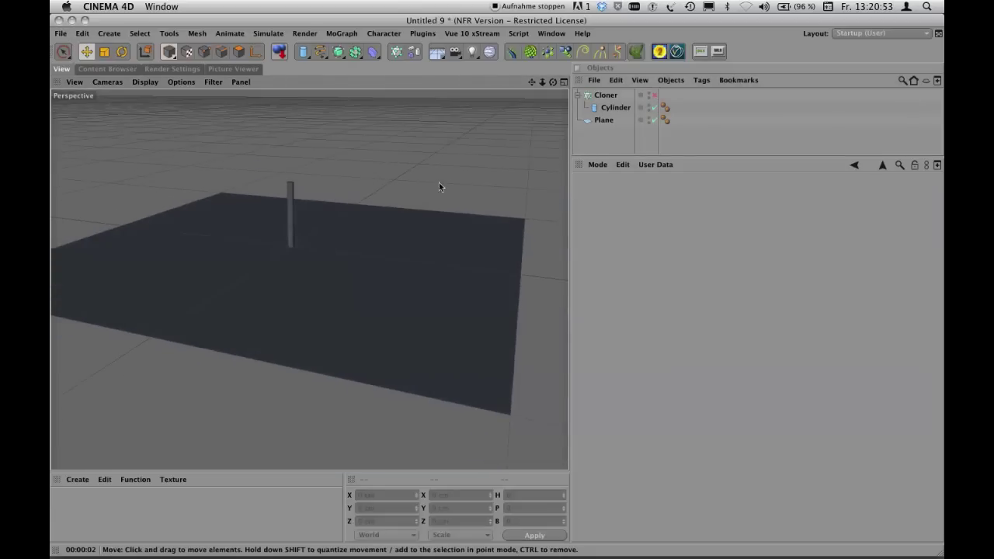
click(613, 107)
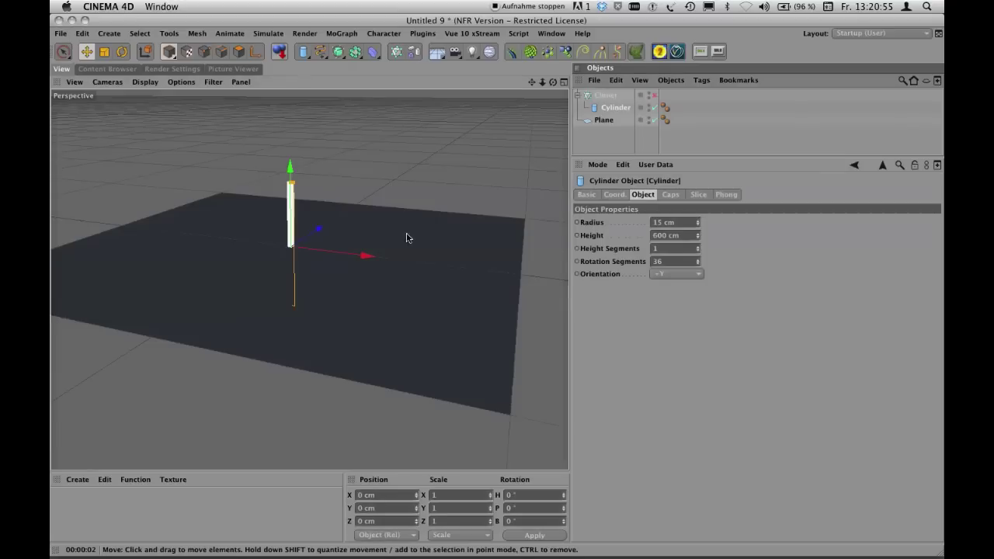
alt+drag(321, 242, 359, 202)
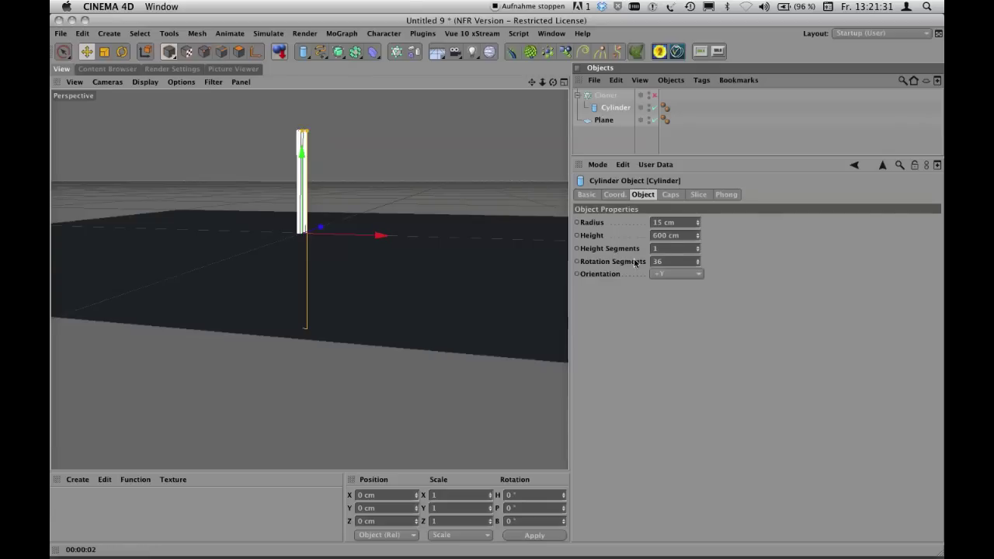
drag(685, 263, 645, 264)
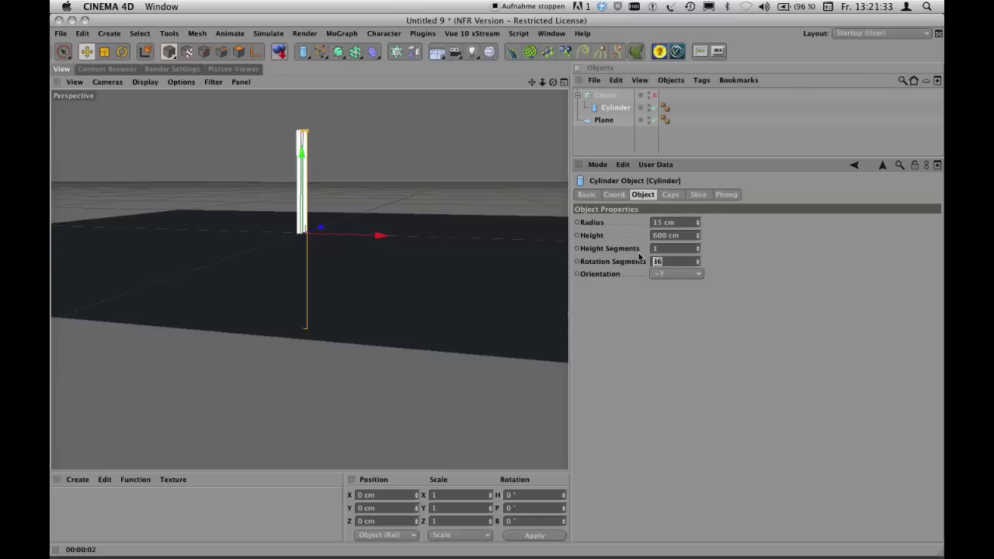
key(Return)
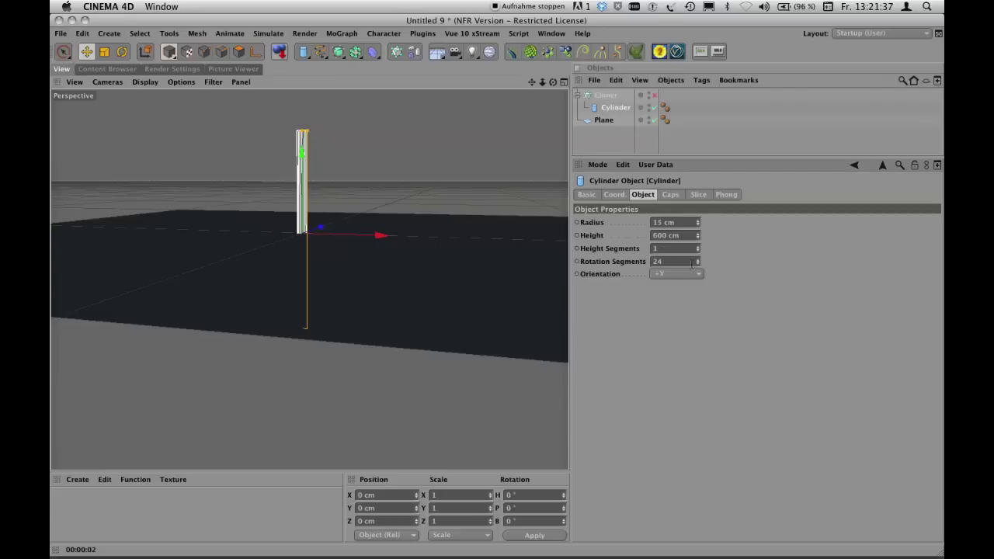
drag(699, 262, 698, 267)
alt+drag(427, 179, 415, 239)
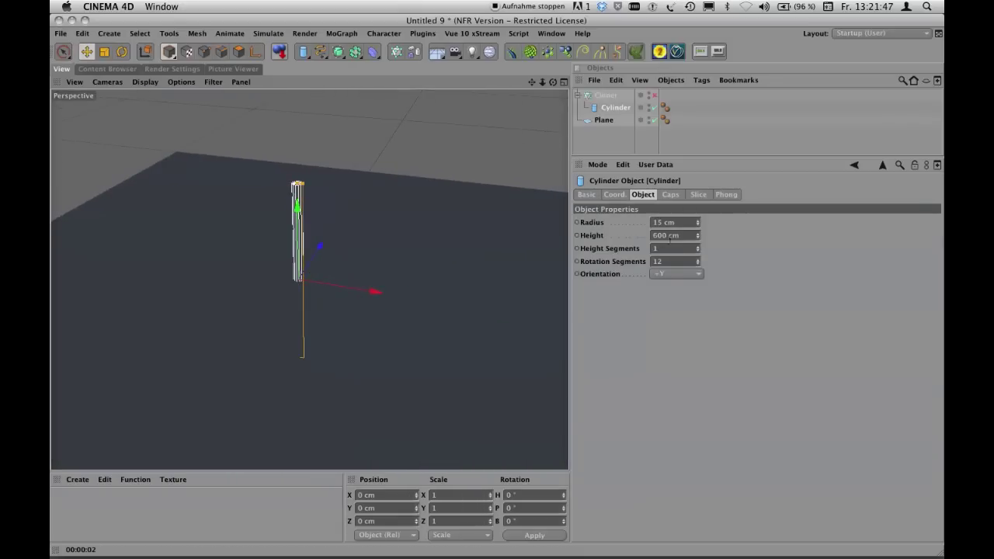
Step: Convert the Cylinder inside the Cloner into an editable polygon object
mouse_move(620, 157)
mouse_down()
mouse_move(619, 144)
mouse_move(619, 162)
mouse_up()
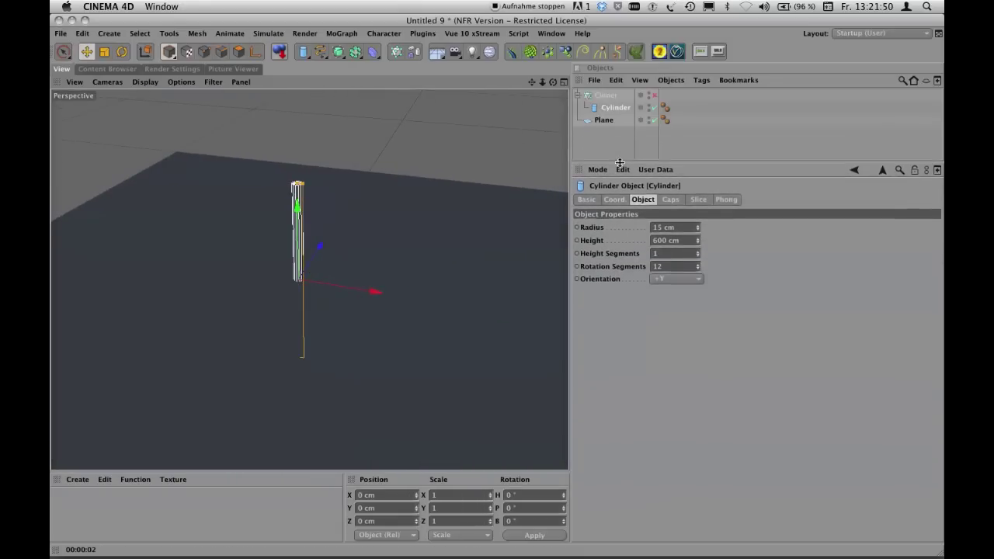
click(609, 110)
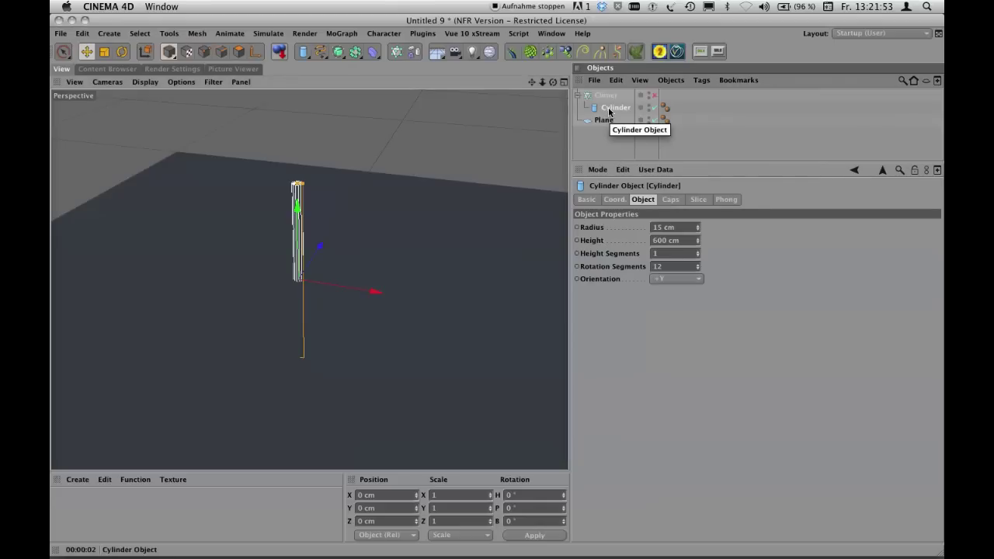
key(c)
alt+drag(360, 225, 378, 168)
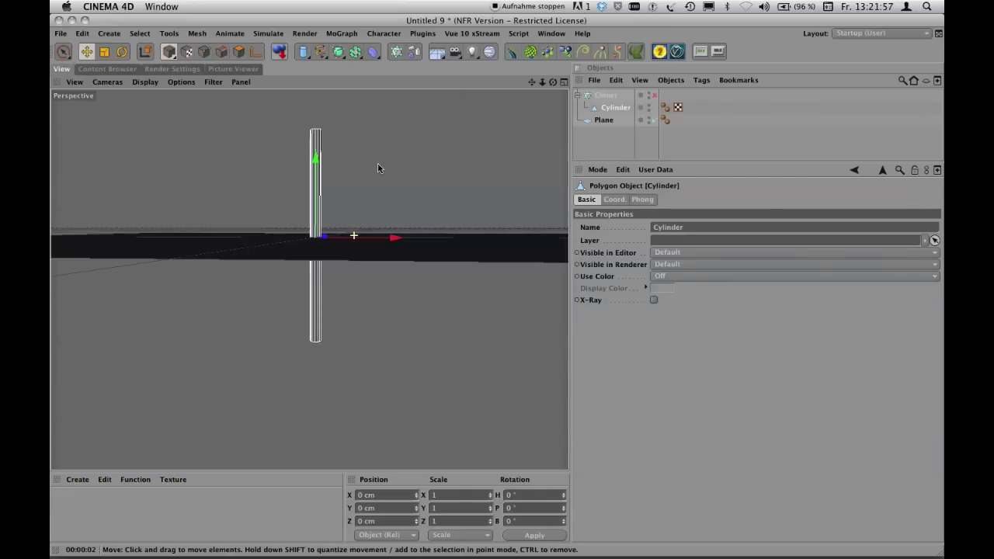
Step: Enable axis modification, move the Cylinder's axis down to its base at about Y -300 cm, and disable axis modification
click(256, 53)
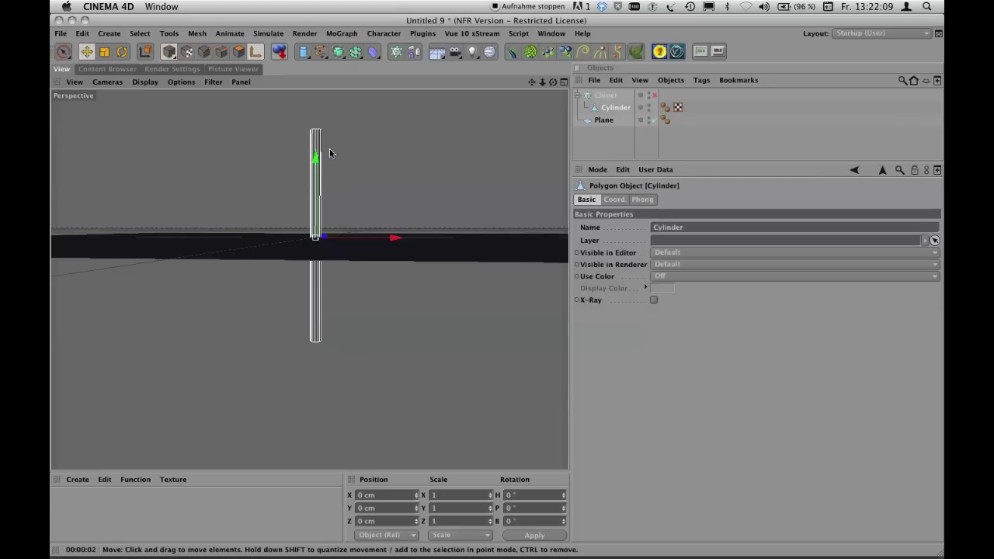
drag(315, 157, 409, 307)
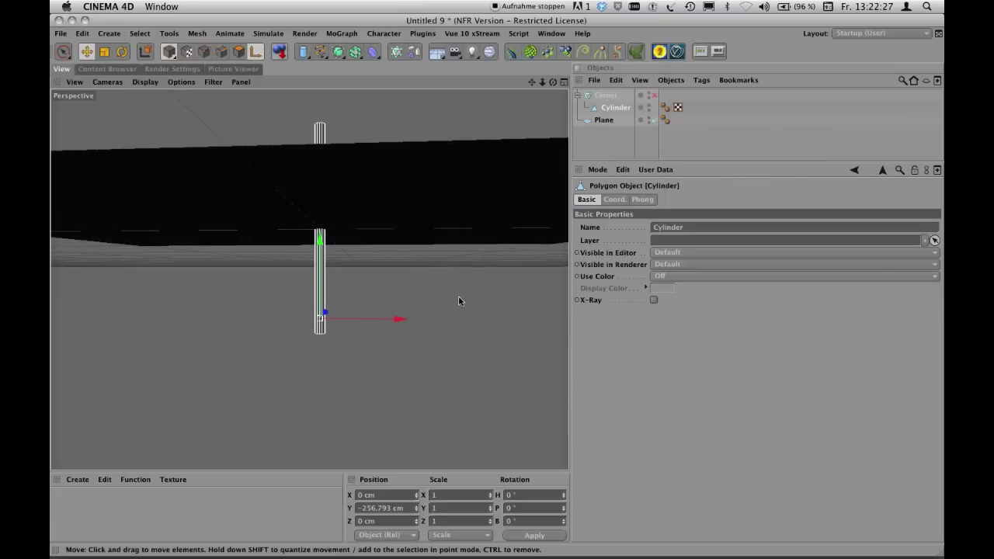
key(F5)
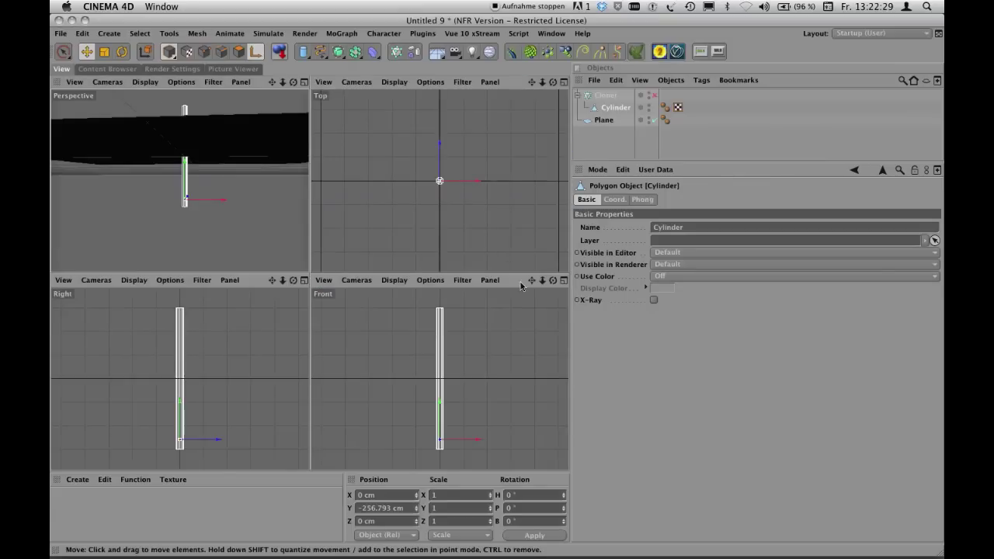
middle_click(474, 374)
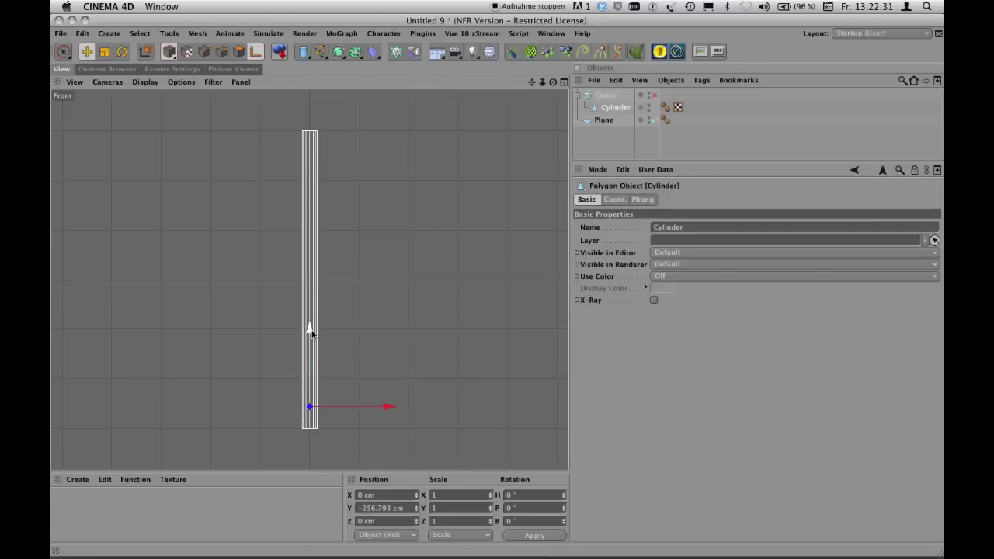
drag(308, 328, 311, 347)
scroll(302, 427, up, 3)
alt+middle_drag(325, 405, 357, 273)
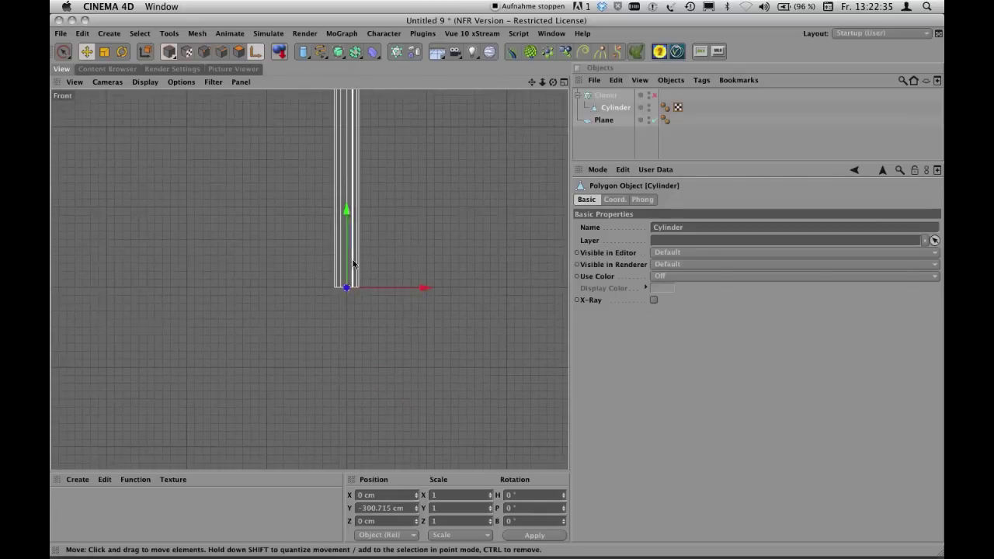
drag(345, 209, 348, 211)
middle_click(430, 224)
middle_click(278, 224)
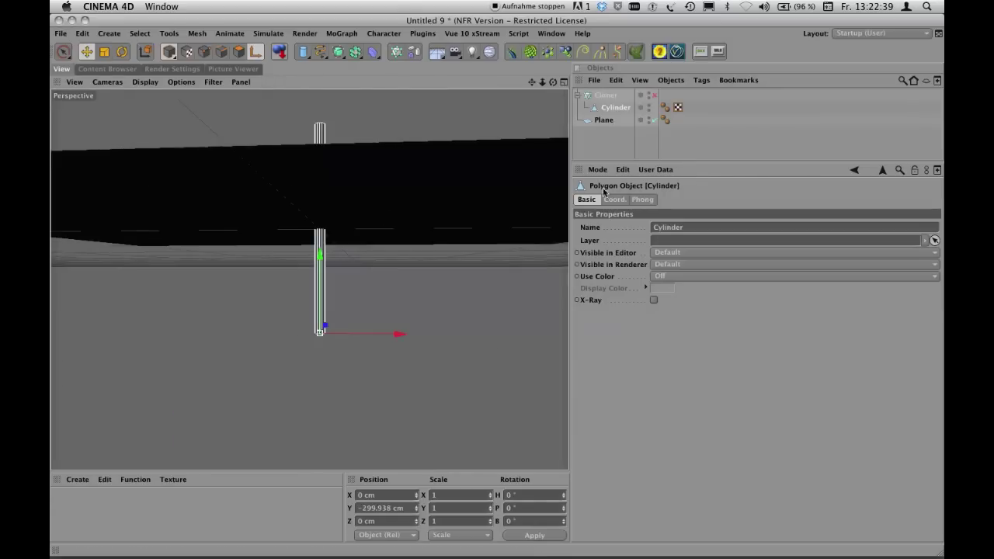
alt+drag(443, 218, 402, 249)
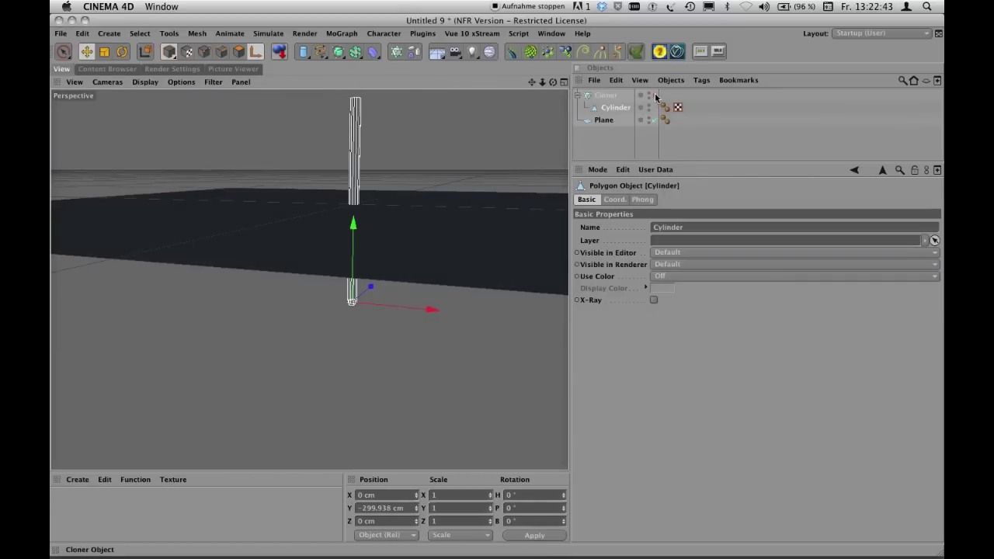
click(256, 57)
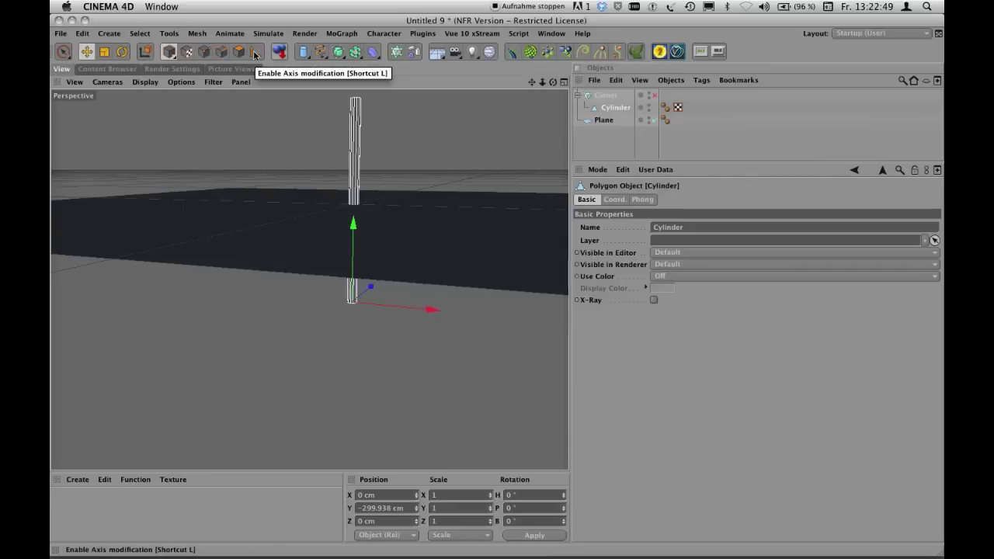
Step: Re-enable the Cloner and clear the selection to inspect how the trunks stand on the plane
click(654, 96)
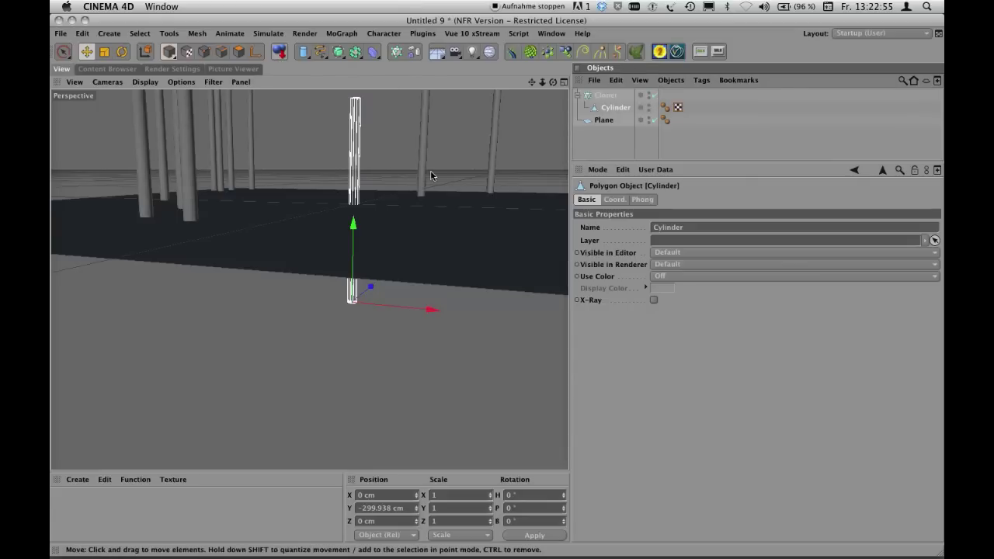
alt+drag(437, 172, 369, 227)
mouse_move(441, 175)
alt+mouse_down()
mouse_move(313, 306)
mouse_move(377, 204)
mouse_move(394, 244)
mouse_move(412, 204)
mouse_move(381, 230)
alt+mouse_up()
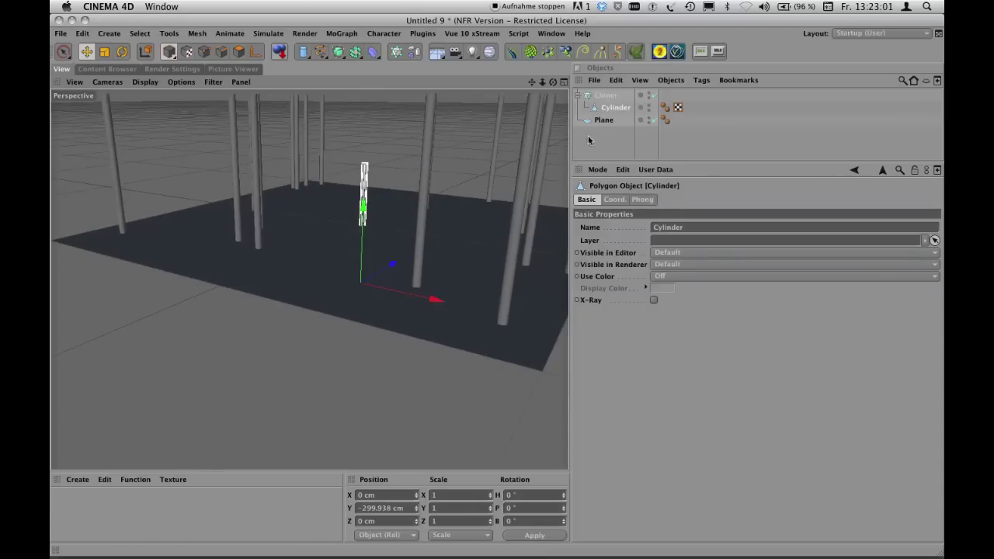
click(618, 144)
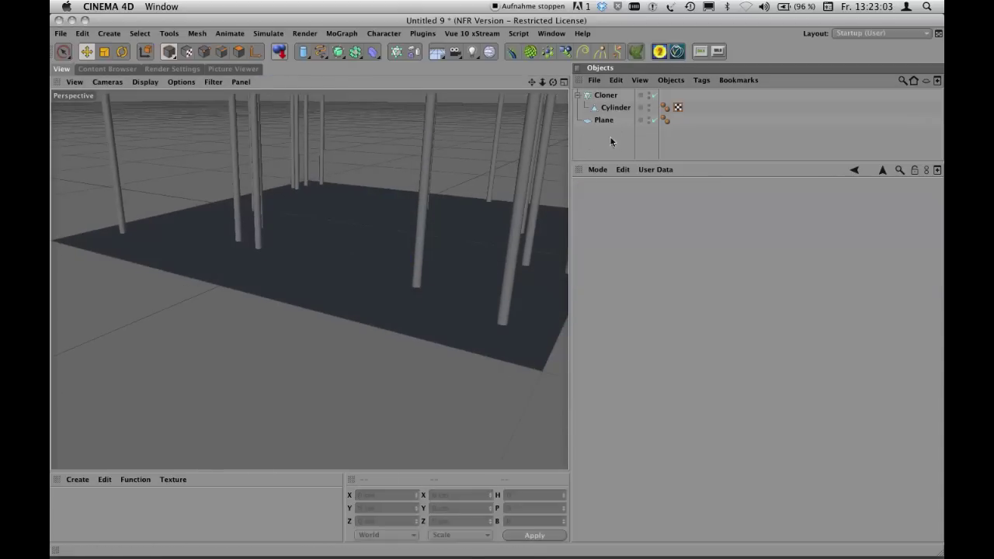
alt+drag(394, 195, 393, 235)
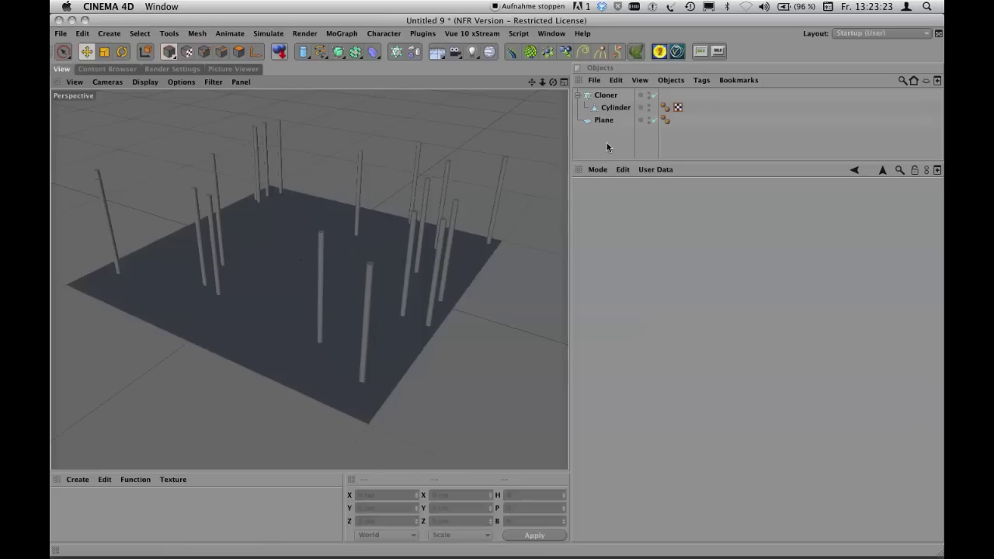
alt+drag(403, 227, 353, 152)
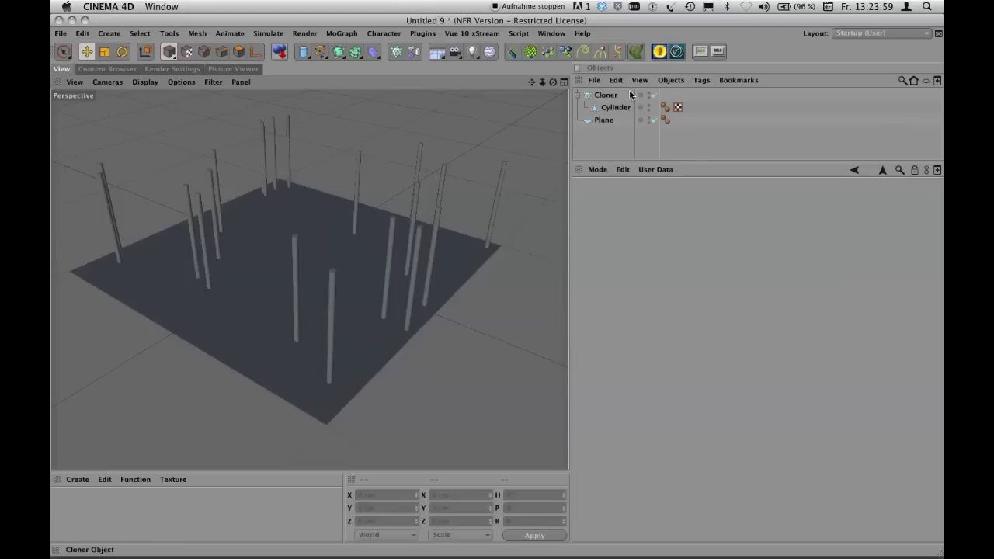
click(605, 95)
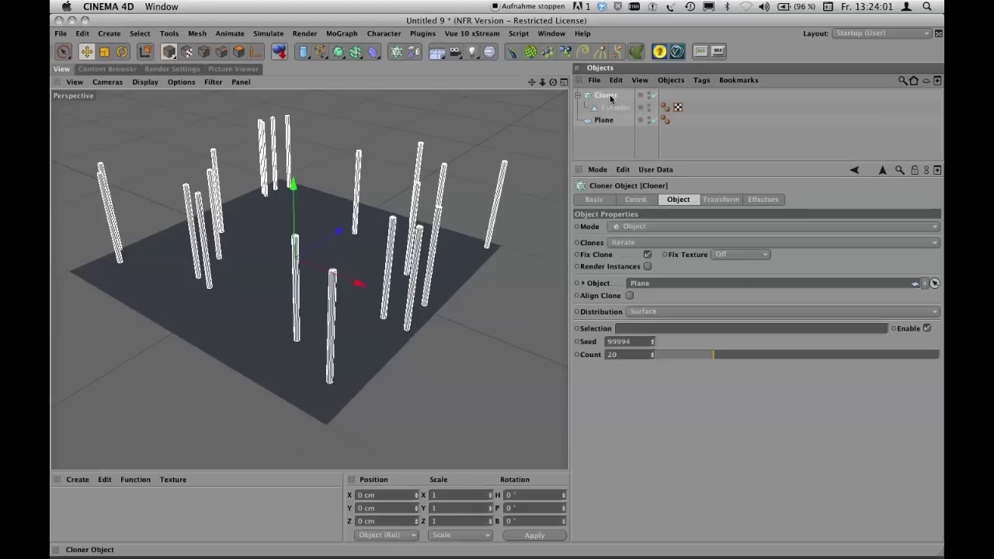
click(341, 33)
mouse_move(358, 54)
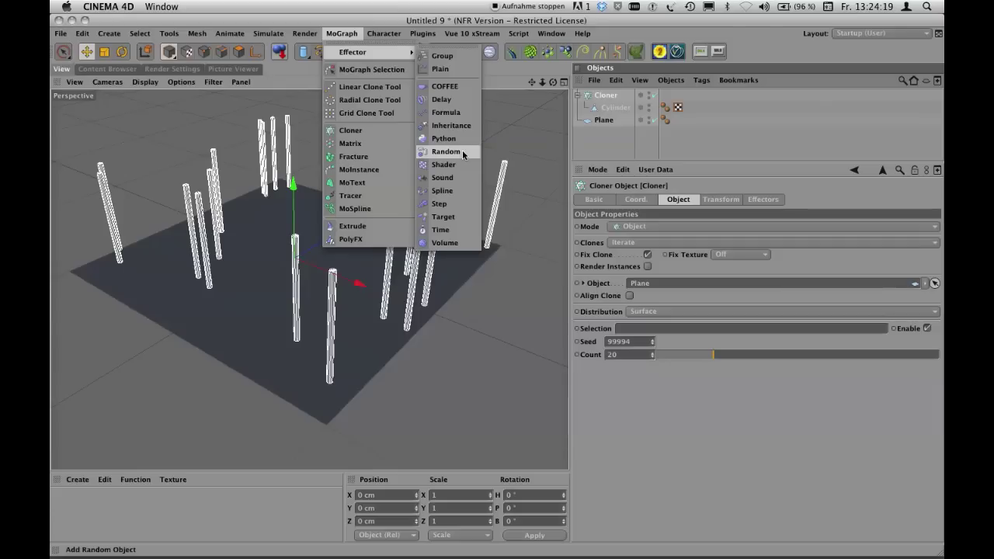
click(493, 121)
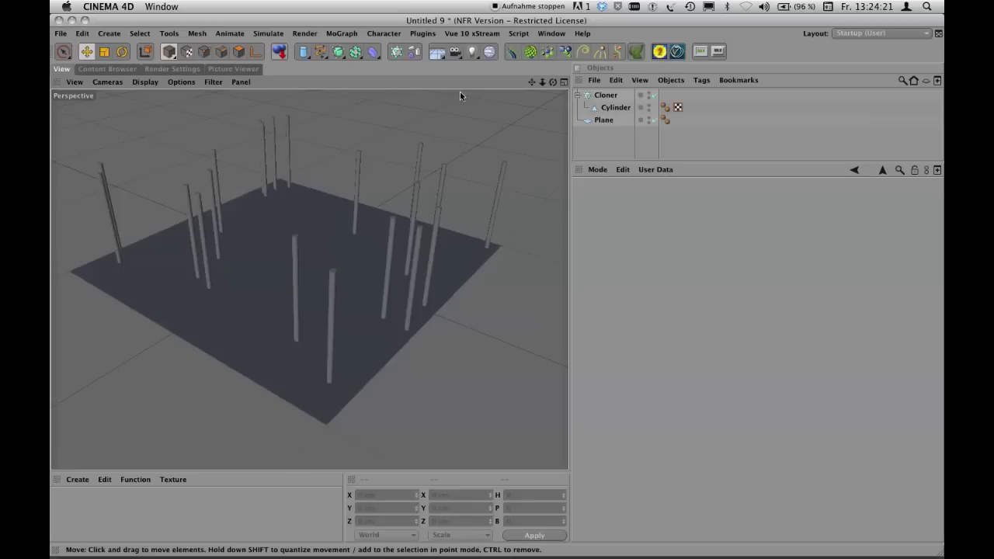
Step: Add a Random effector to the selected Cloner and check the Cloner's list of effectors
click(602, 95)
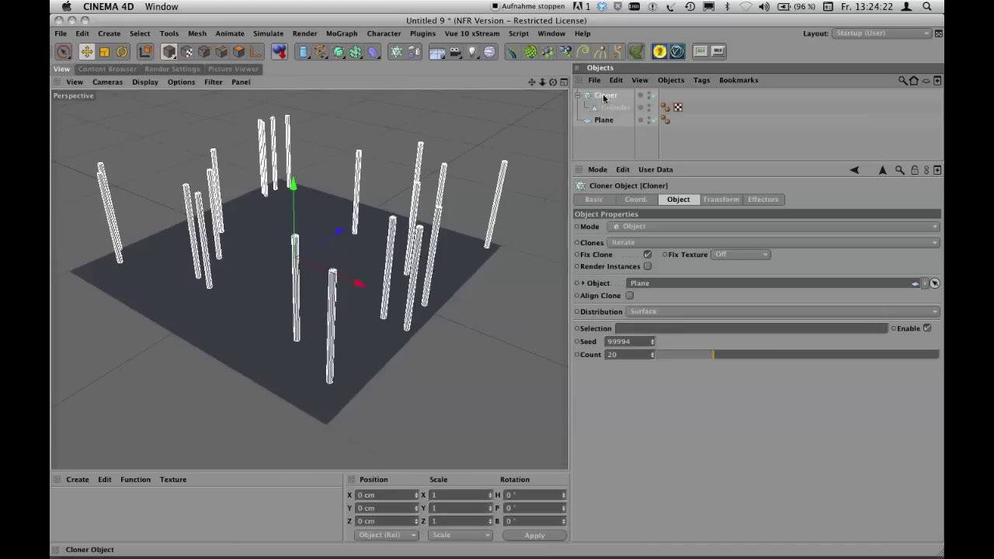
click(416, 53)
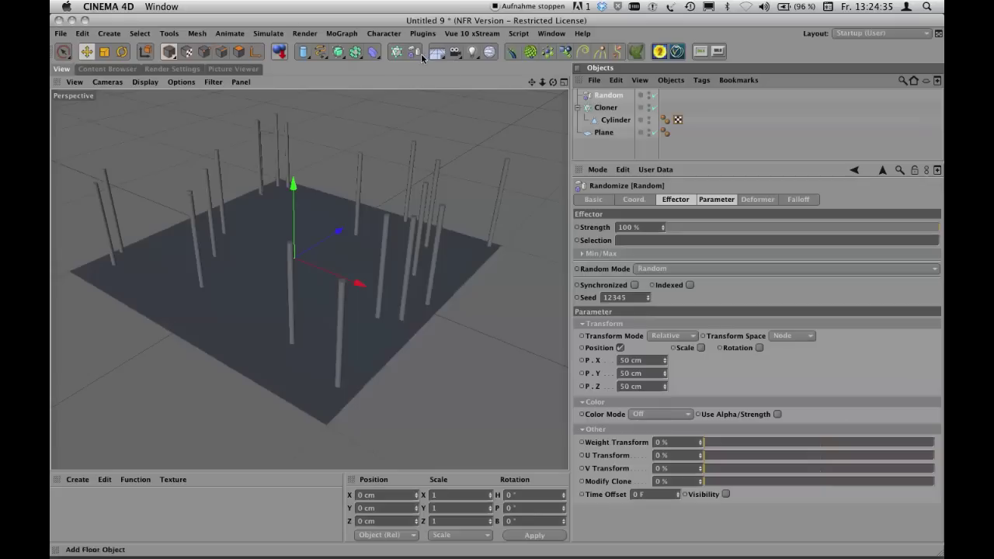
click(605, 109)
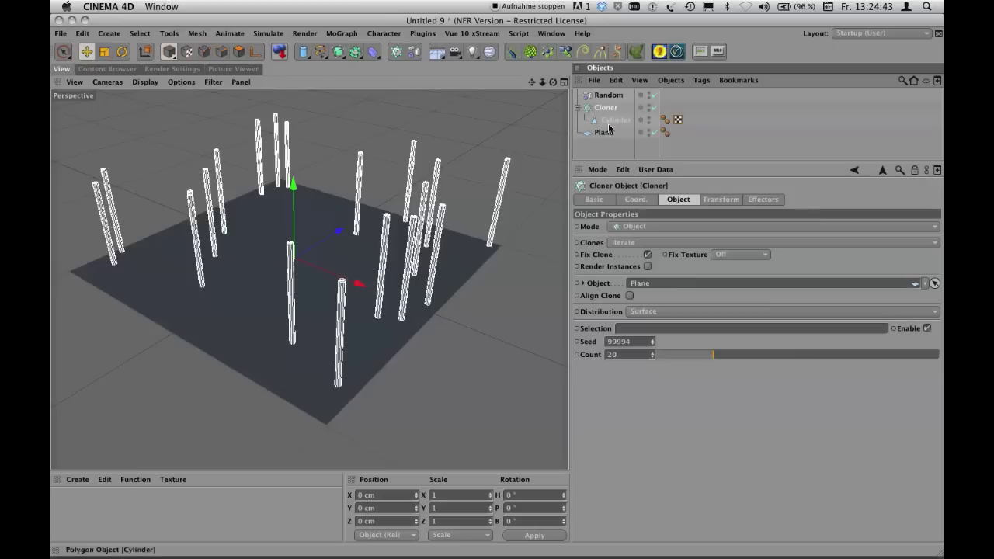
click(762, 201)
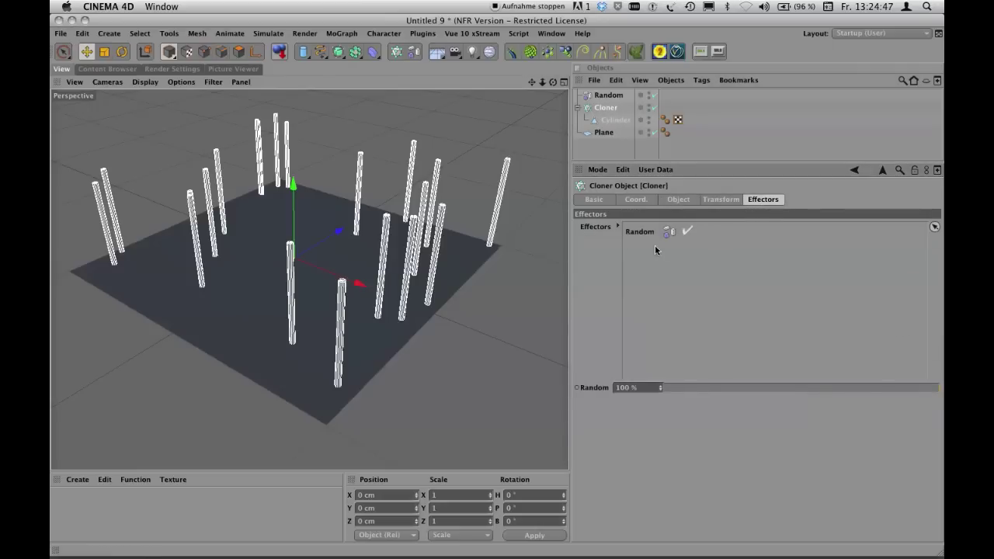
Step: Disable Position in the Random effector's transform parameters and enable Scale and Rotation
click(608, 96)
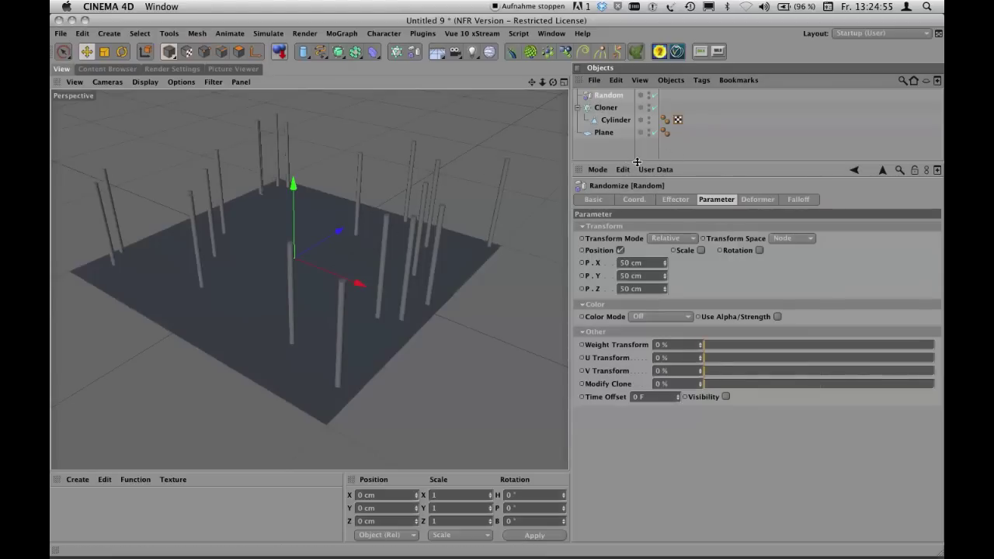
drag(636, 161, 636, 152)
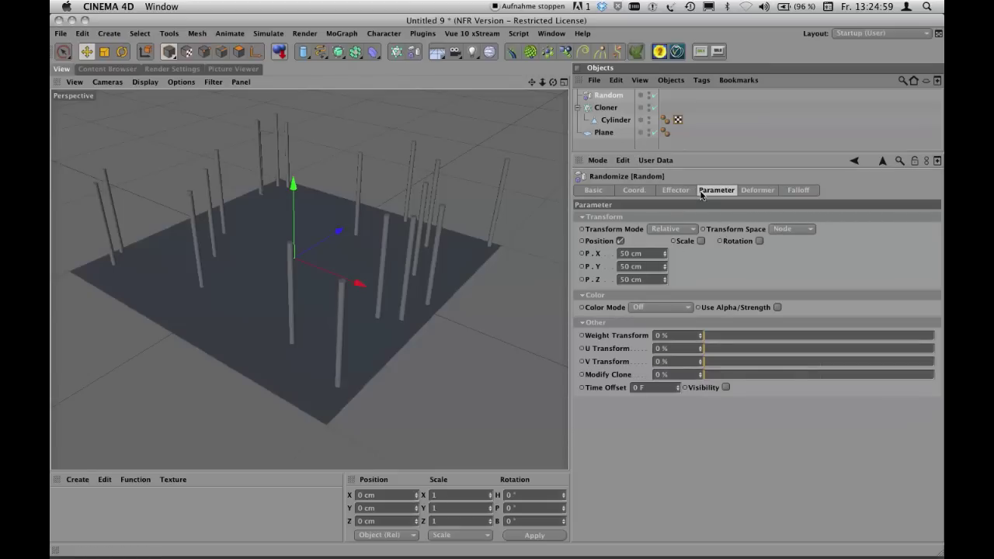
click(761, 191)
click(727, 192)
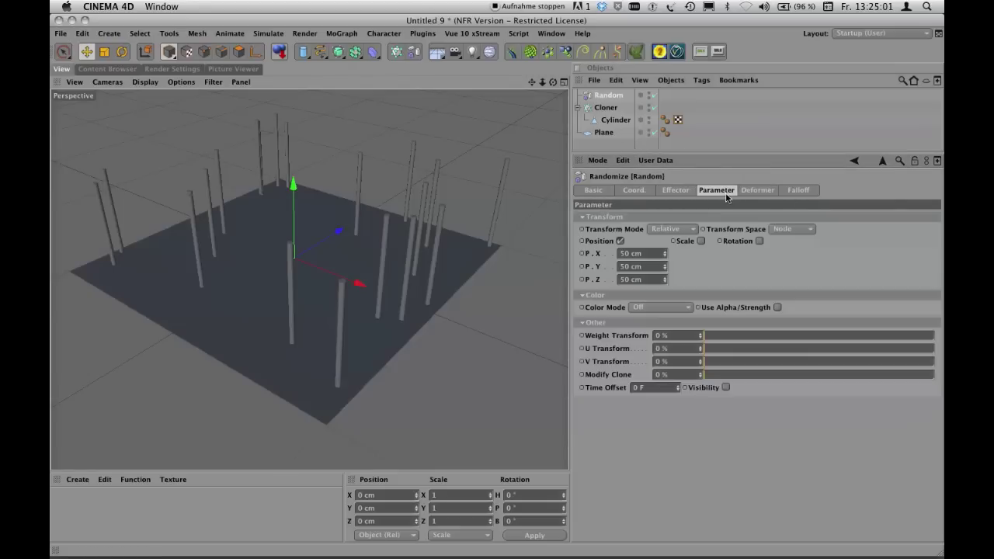
click(758, 191)
click(729, 192)
click(620, 241)
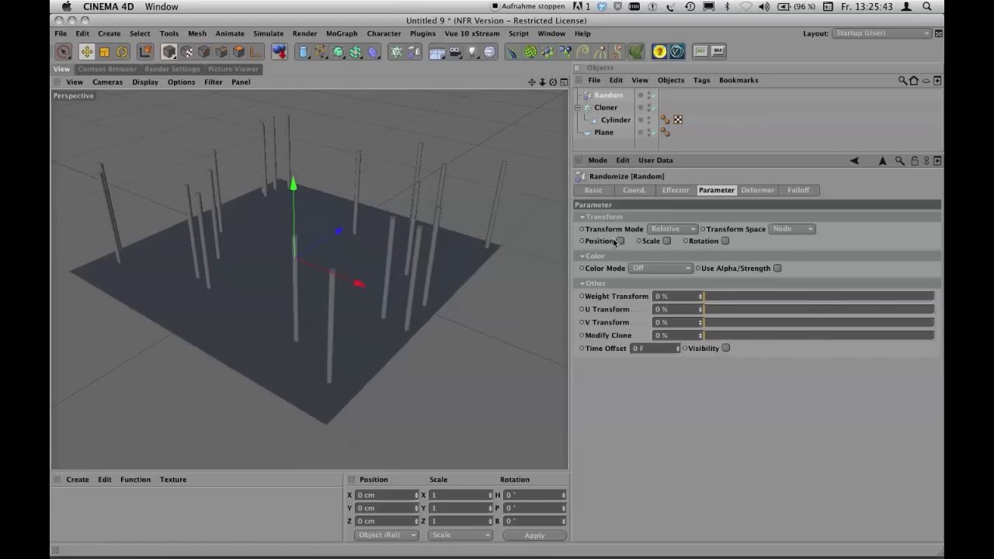
click(667, 242)
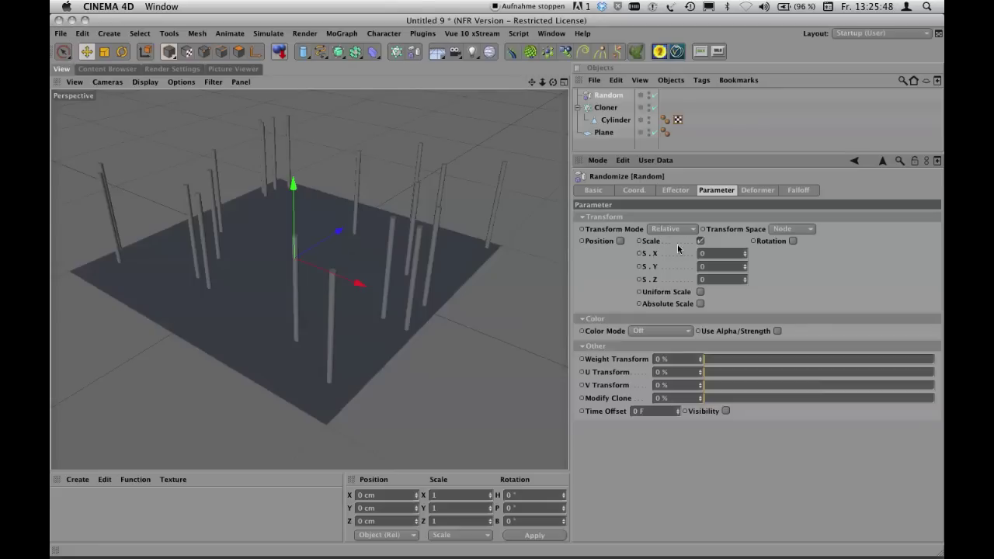
click(792, 241)
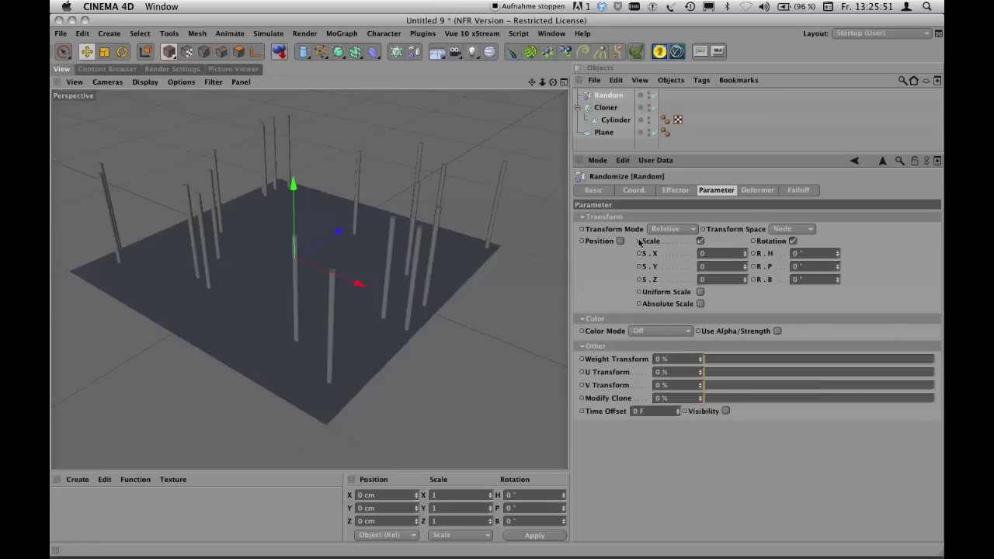
Step: Enable Uniform Scale for the Random effector, set its Scale to 1, and inspect the trunks' size variation
alt+drag(433, 281, 466, 221)
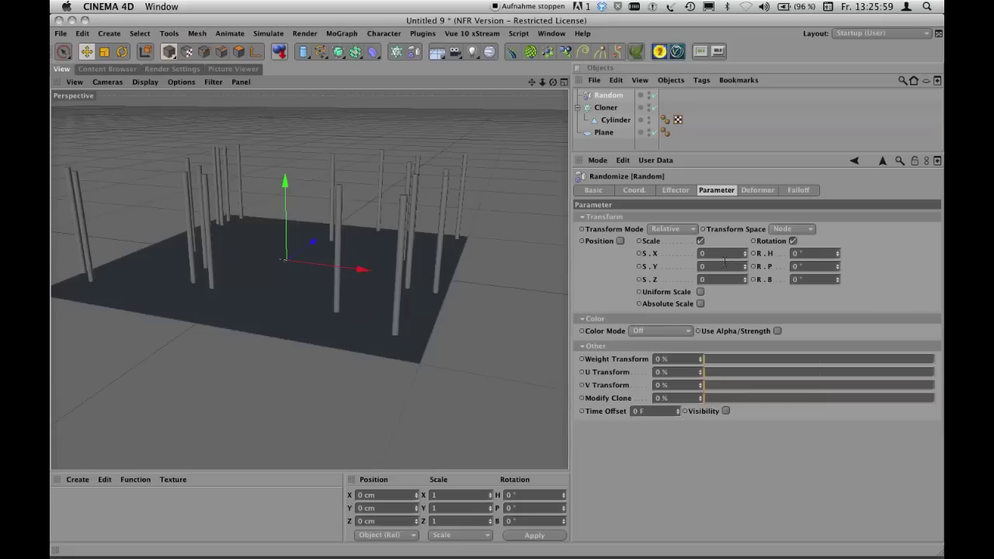
alt+drag(400, 269, 396, 275)
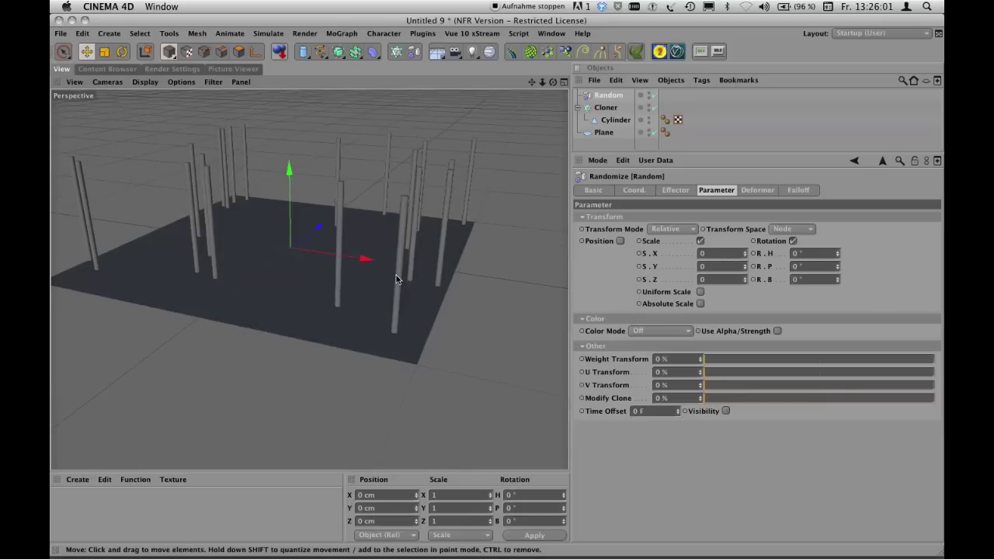
click(700, 292)
alt+drag(444, 244, 430, 259)
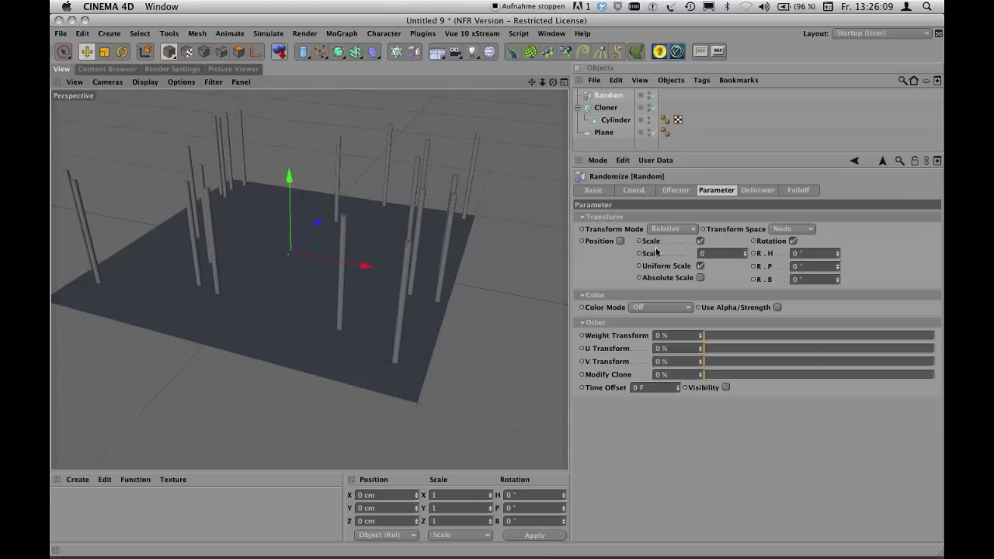
click(714, 253)
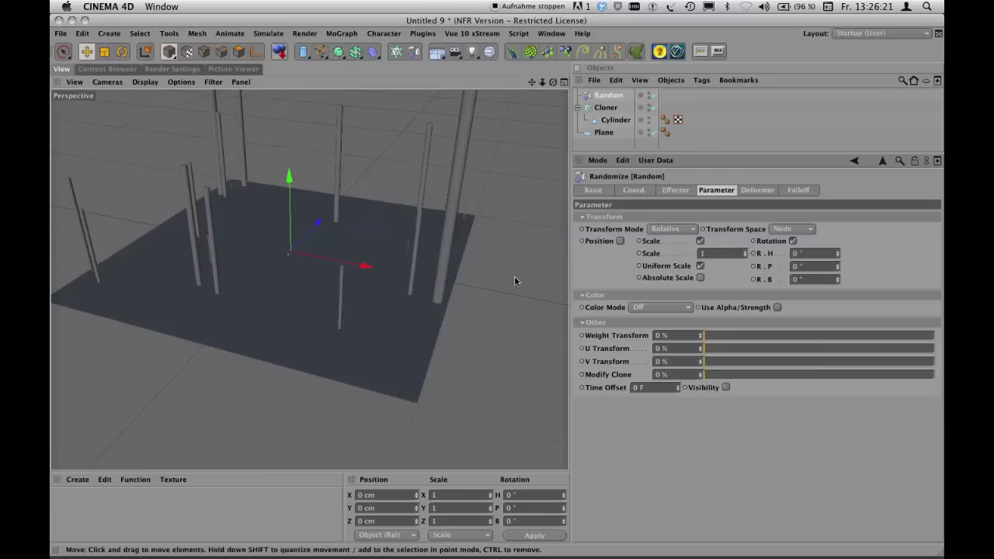
alt+drag(380, 308, 373, 249)
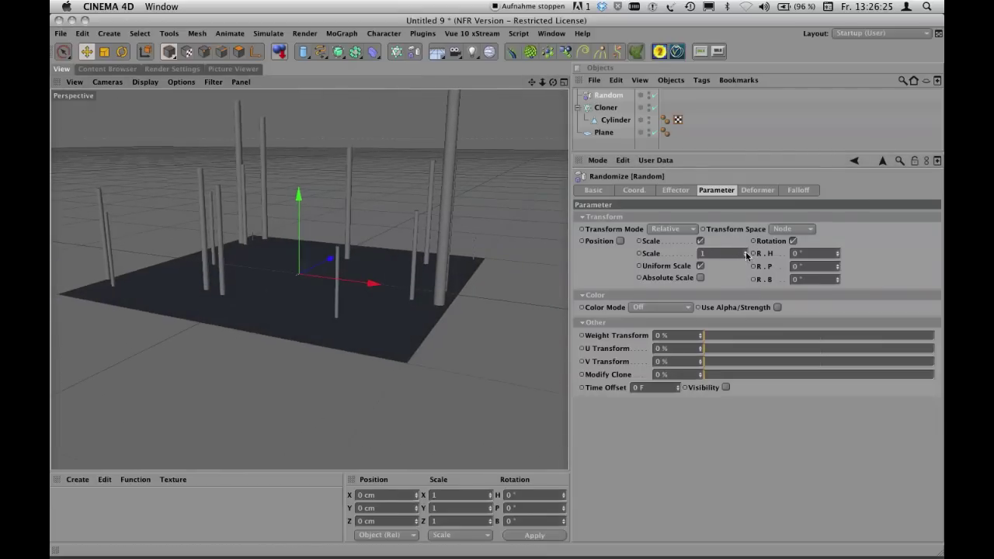
Step: Reduce the Random effector's uniform Scale to 0.3 and inspect the trunks from several angles
drag(744, 253, 745, 264)
mouse_move(757, 312)
mouse_down()
mouse_move(763, 321)
mouse_move(762, 283)
mouse_move(770, 320)
mouse_move(760, 302)
mouse_up()
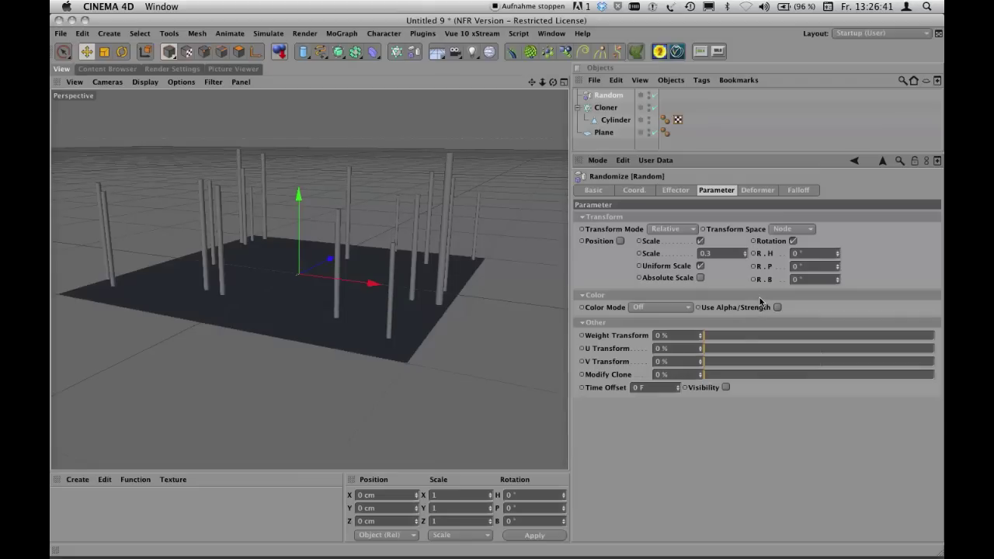
alt+drag(455, 256, 502, 255)
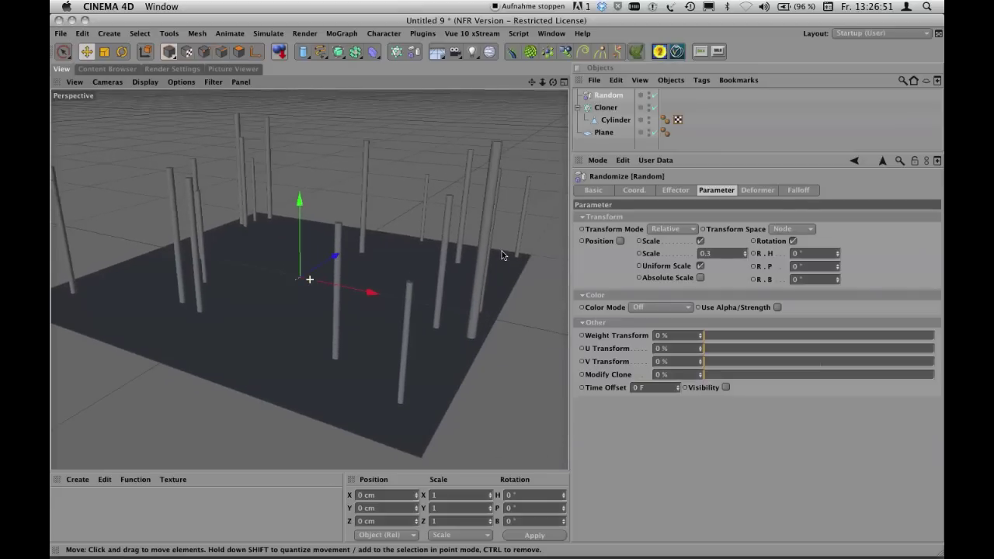
alt+drag(440, 215, 459, 242)
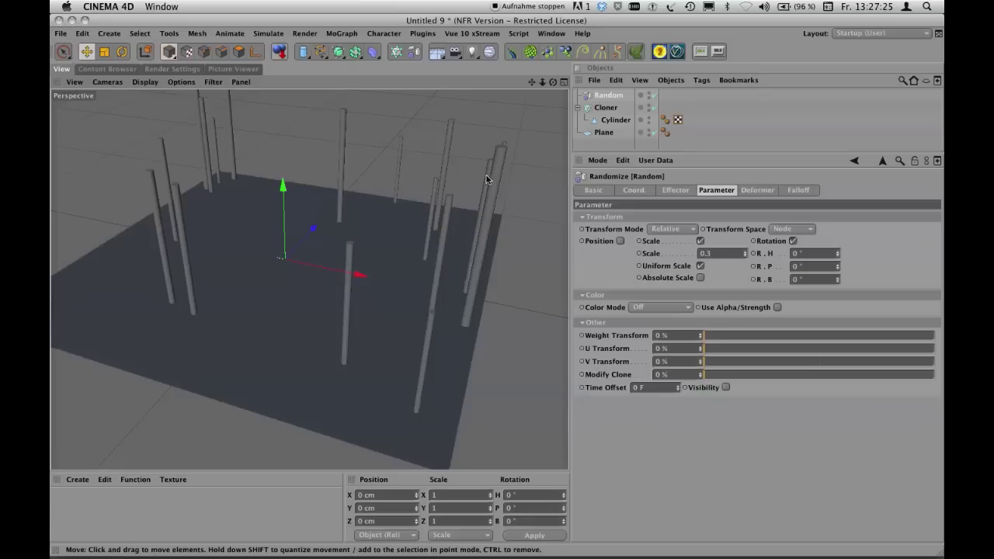
alt+drag(427, 181, 419, 253)
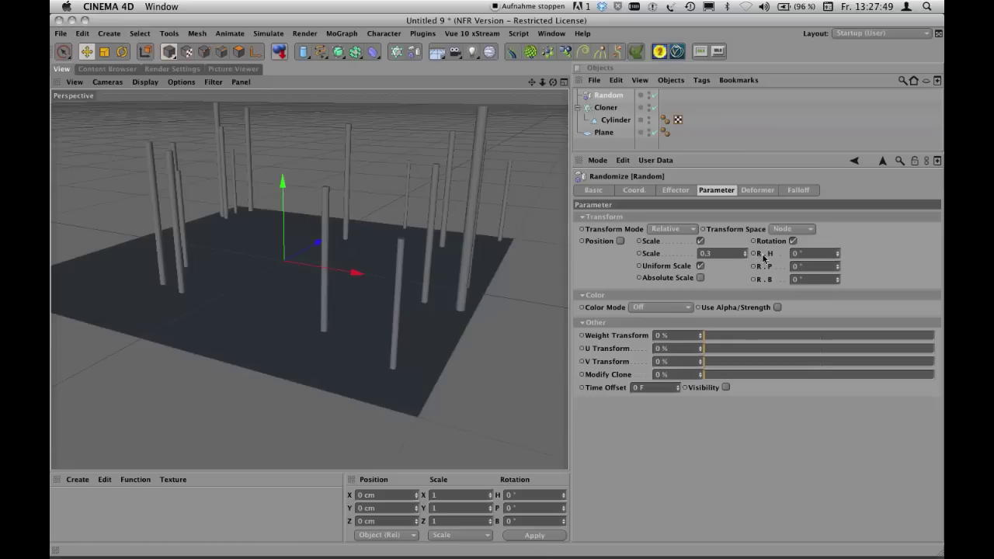
Step: Set the Random effector's rotation to 360° for R.H and -3° for both R.P and R.B
click(825, 254)
text(360)
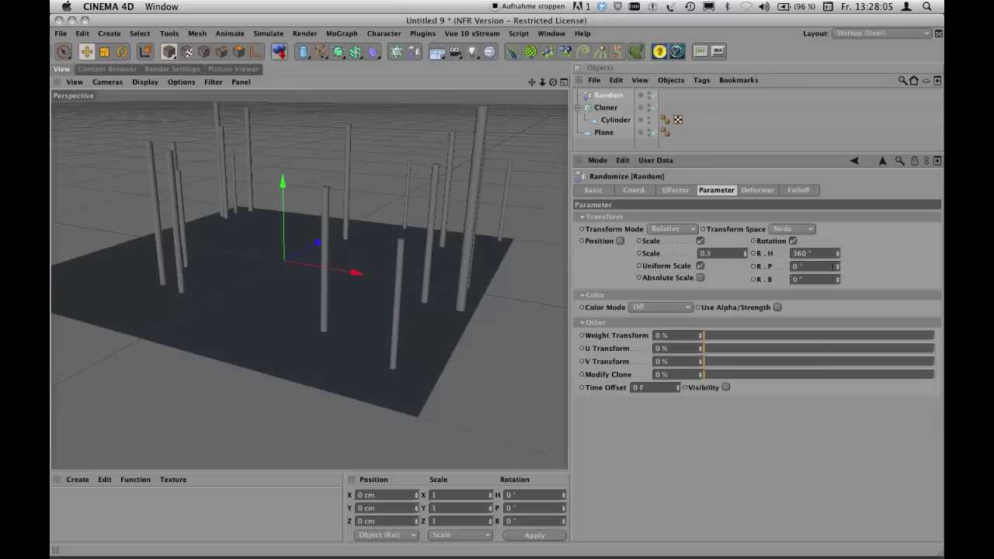
drag(837, 271, 839, 268)
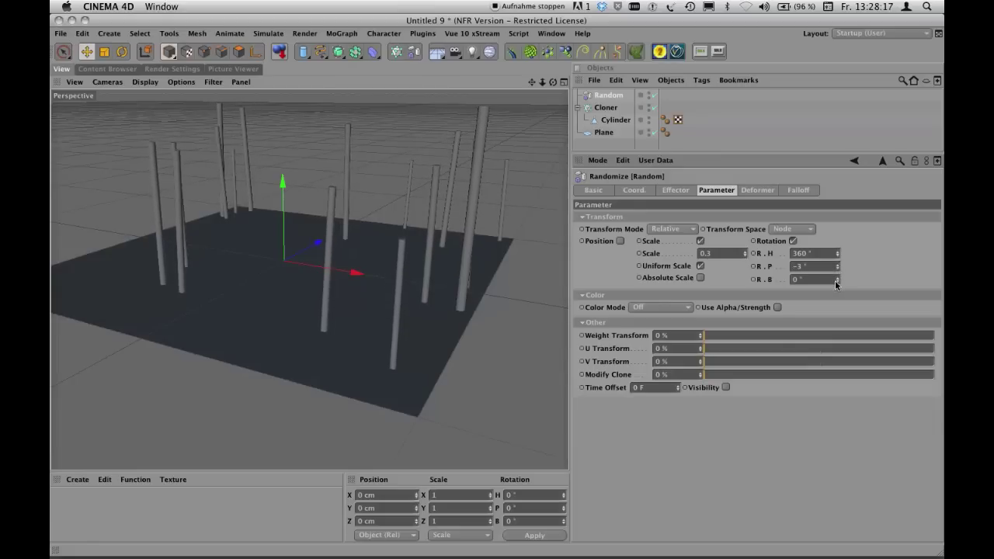
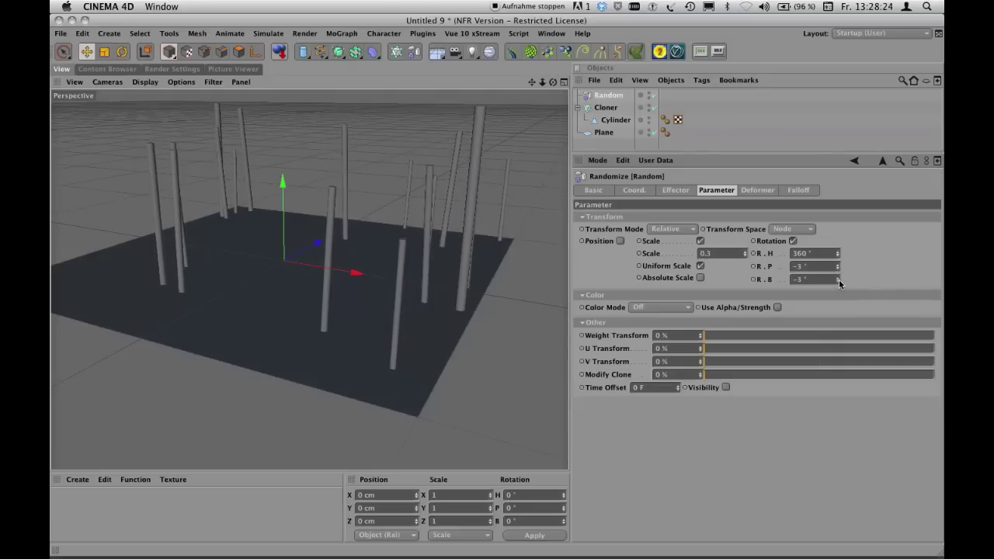
alt+drag(395, 336, 266, 291)
alt+drag(385, 300, 324, 257)
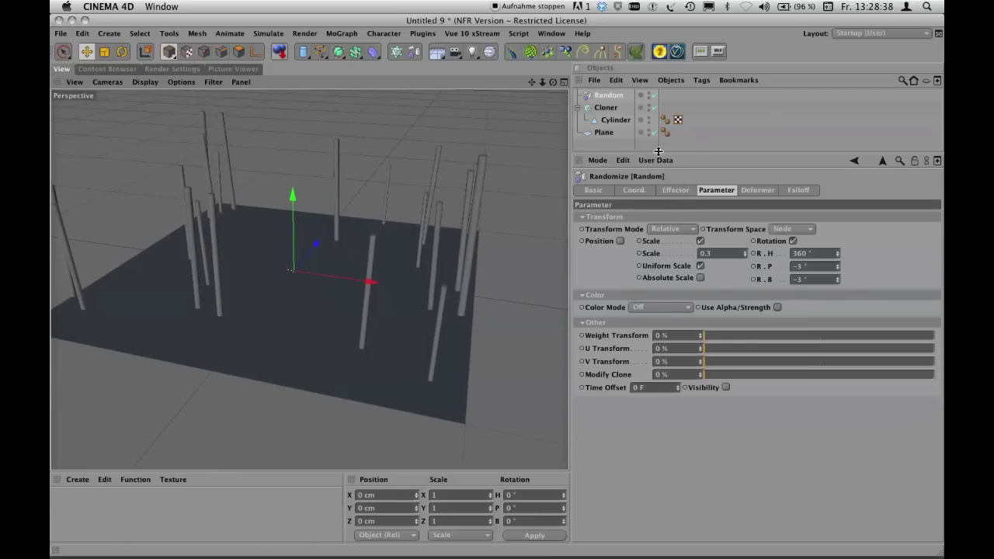
Step: Enable Render Instances in the Cloner's object properties
drag(656, 153, 626, 160)
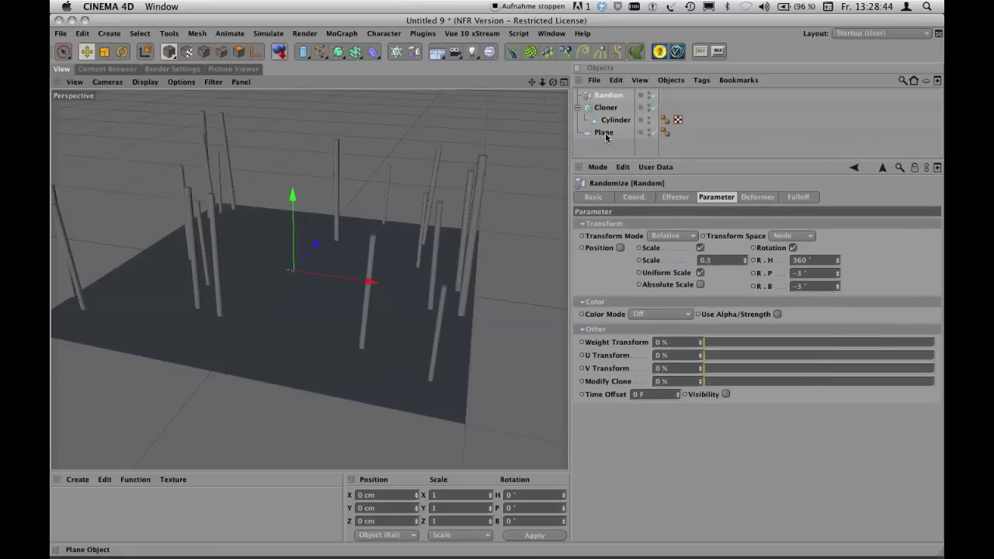
click(607, 108)
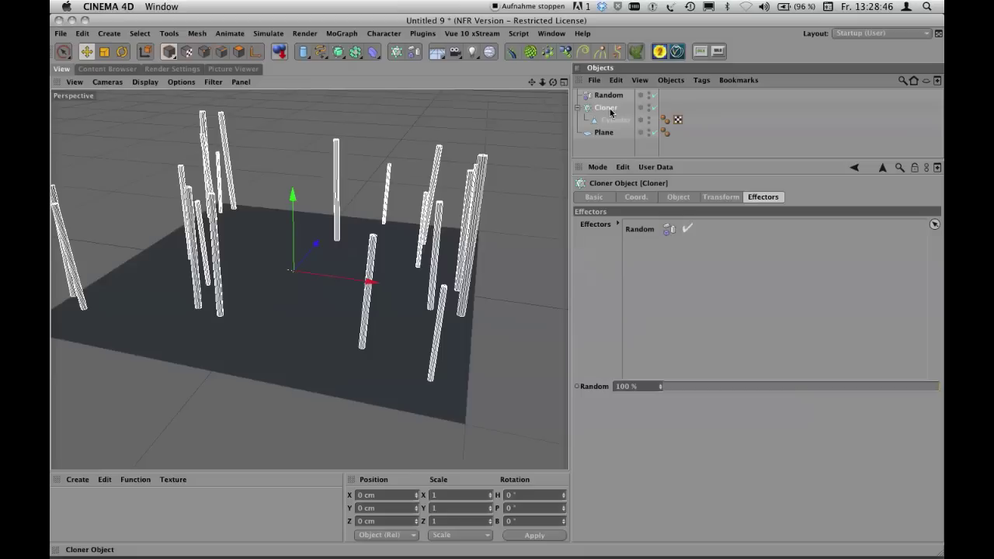
click(679, 197)
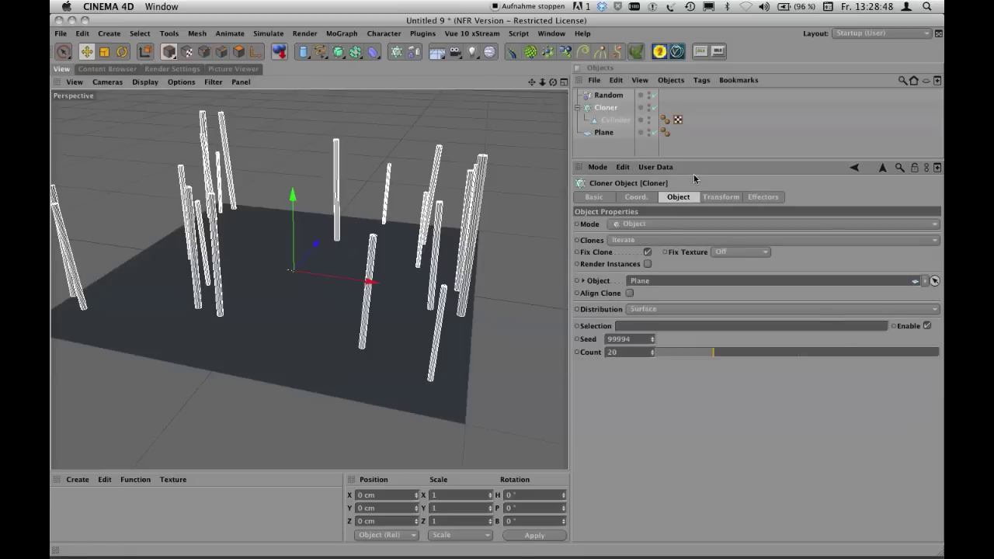
drag(696, 160, 695, 154)
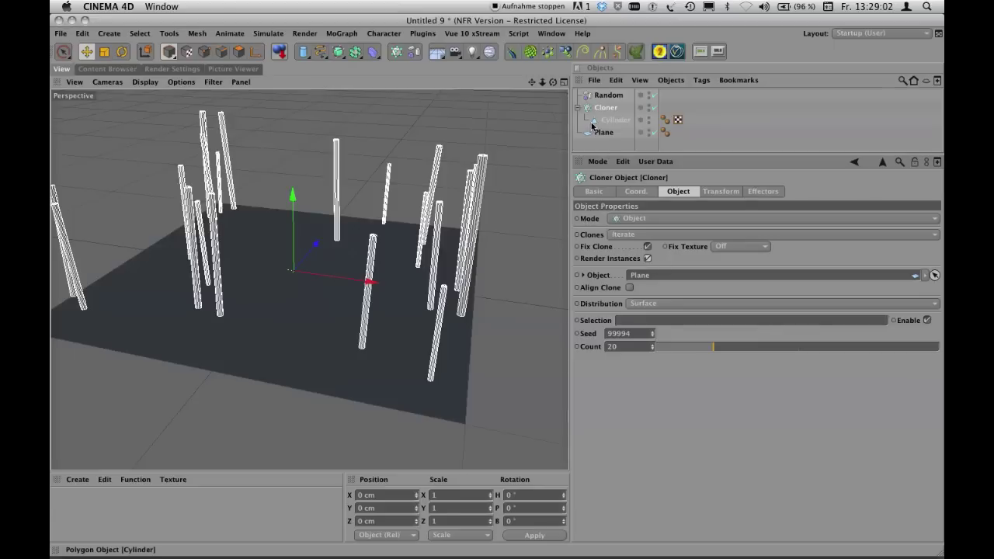
drag(617, 153, 617, 155)
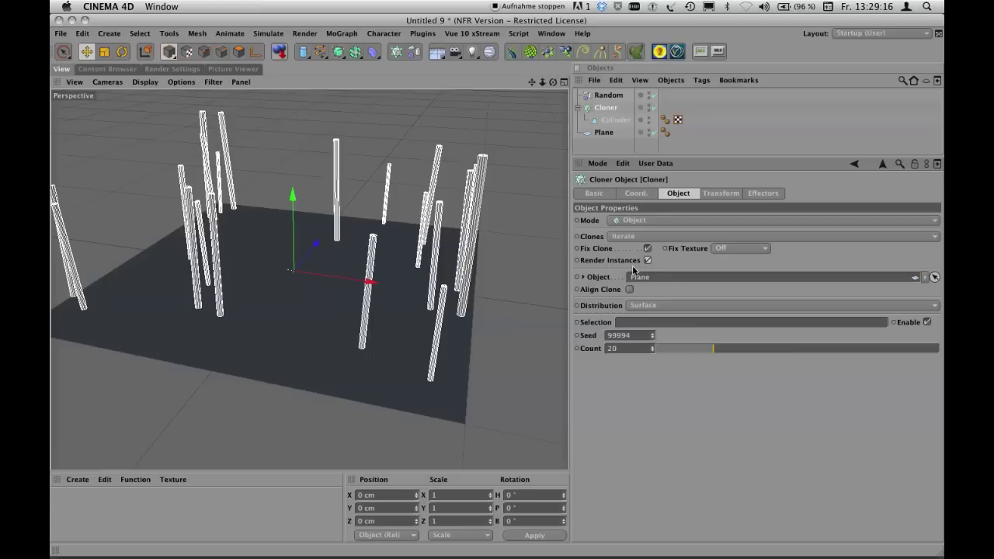
drag(649, 155, 648, 153)
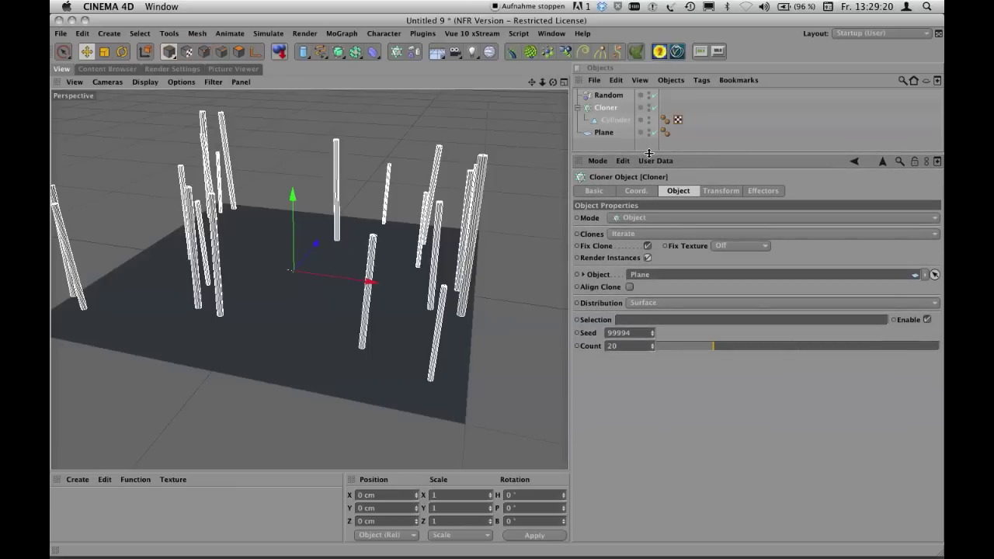
Step: Check the Plane's object properties and increase the Cloner's Count to 63
mouse_move(391, 259)
alt+mouse_down()
mouse_move(399, 239)
mouse_move(317, 271)
mouse_move(318, 259)
mouse_move(322, 282)
alt+mouse_up()
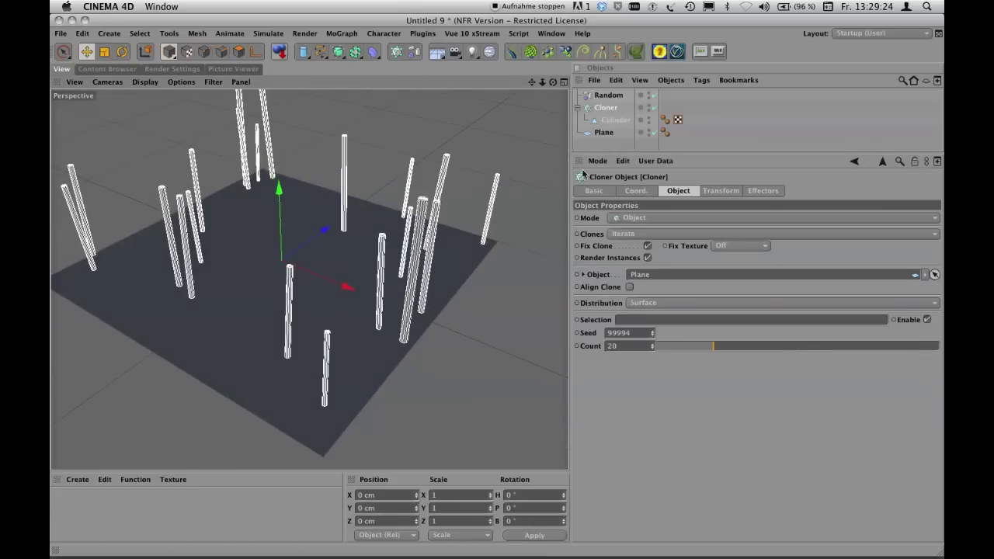
drag(596, 152, 596, 183)
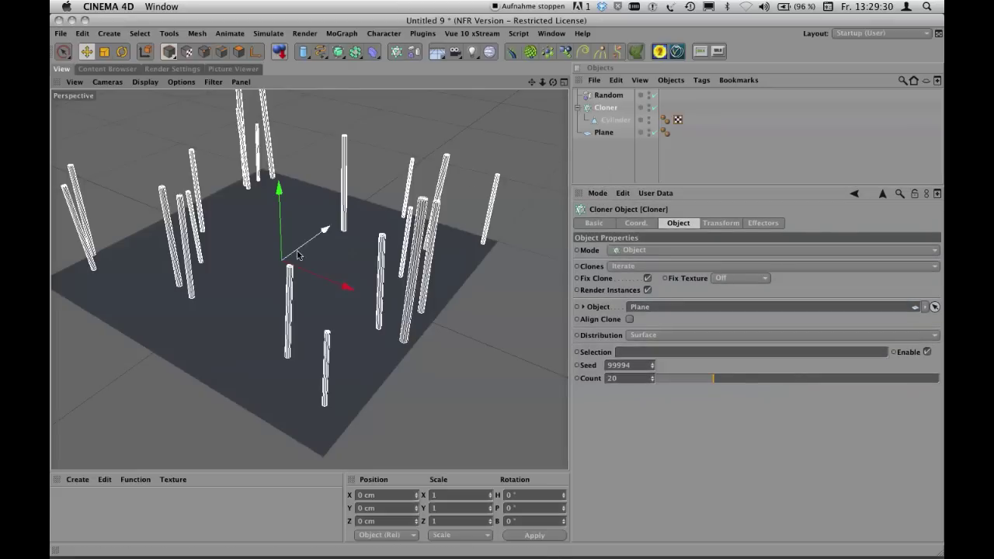
mouse_move(312, 305)
alt+mouse_down()
mouse_move(311, 278)
mouse_move(347, 197)
alt+mouse_up()
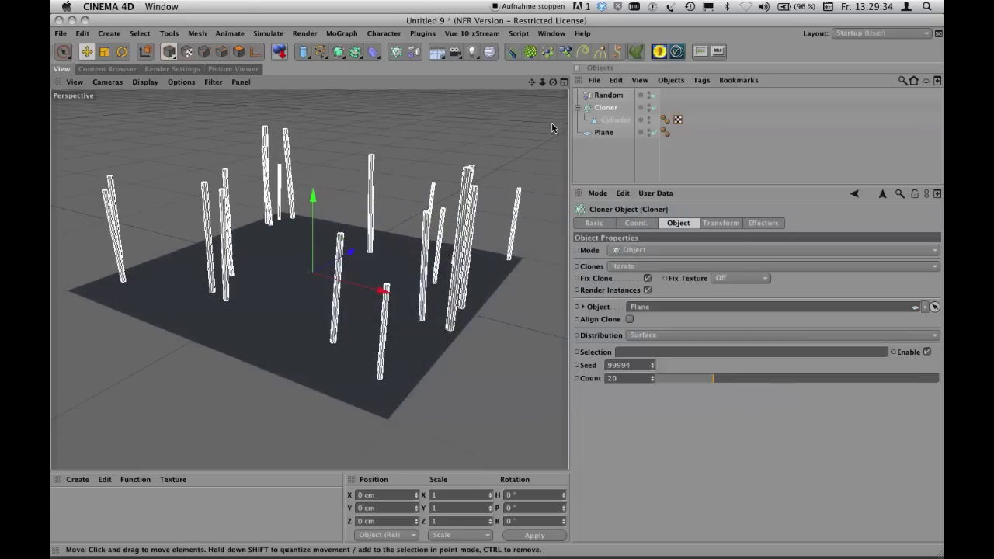
click(606, 134)
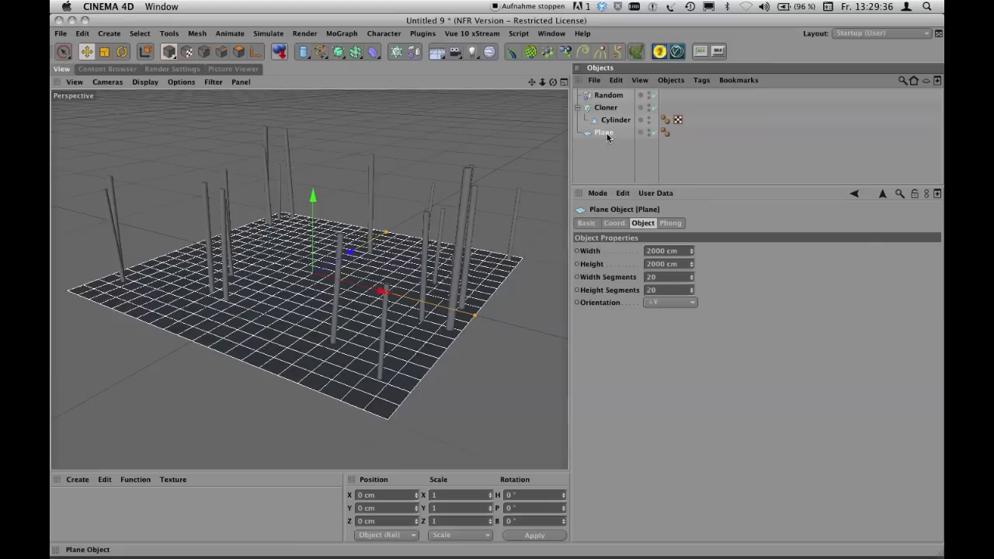
alt+drag(404, 268, 431, 263)
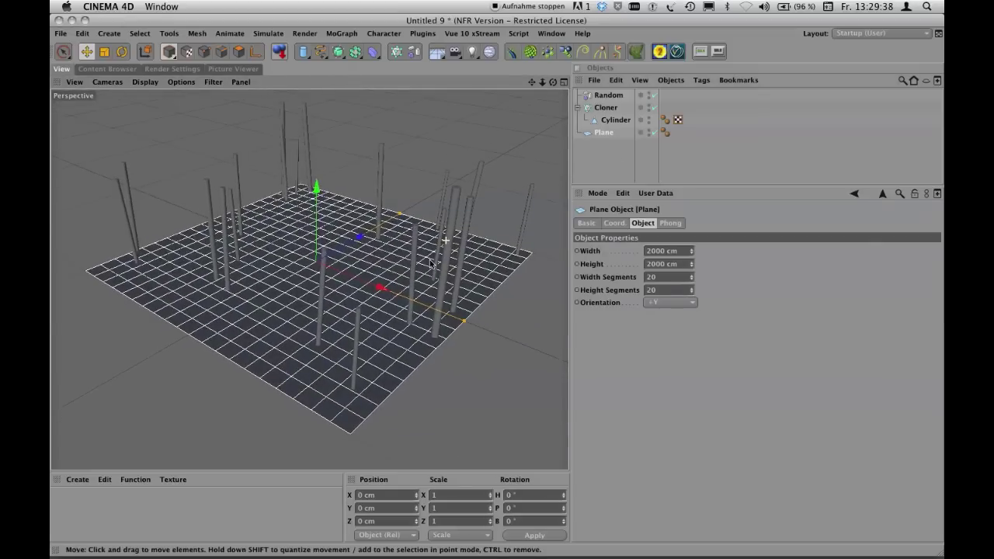
click(606, 108)
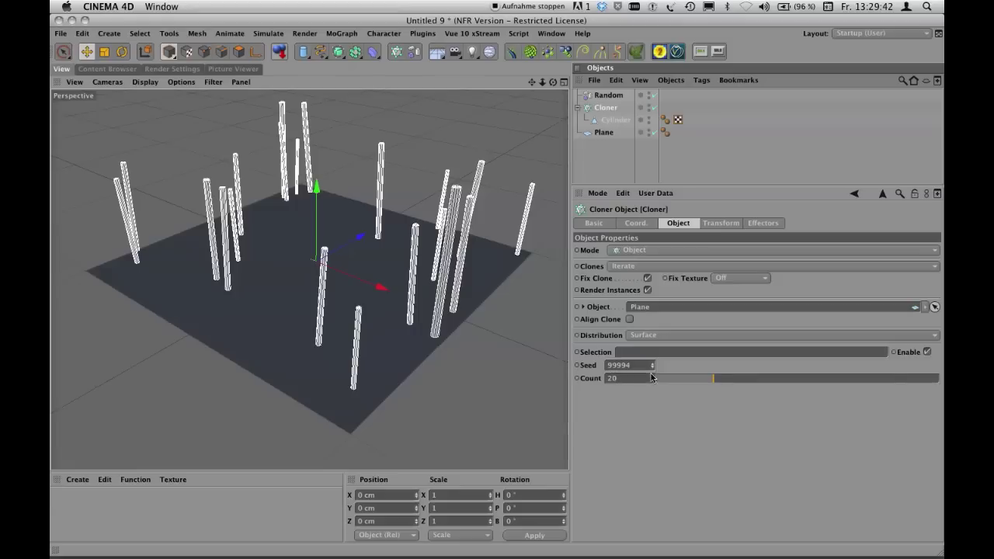
drag(651, 377, 652, 354)
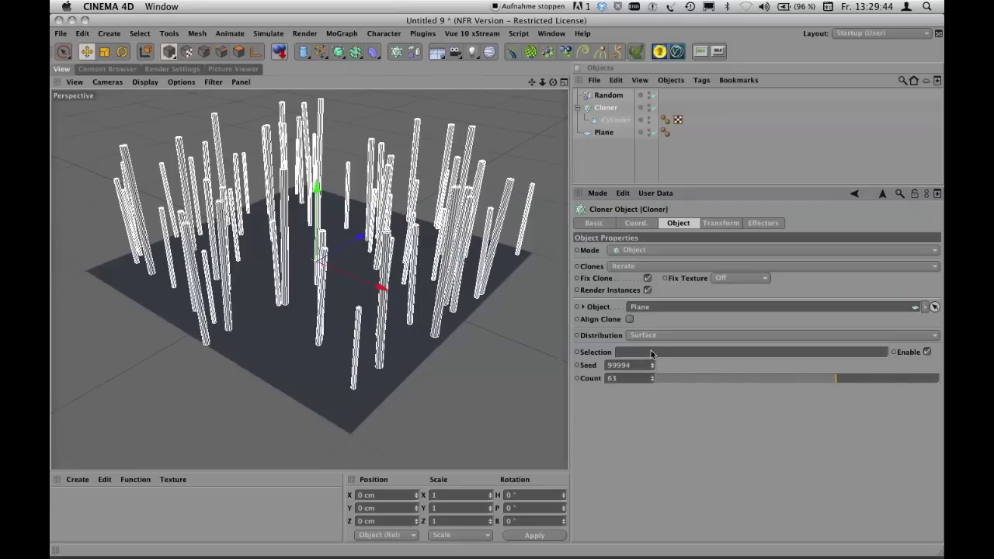
Step: Convert the Plane into an editable polygon object
click(604, 132)
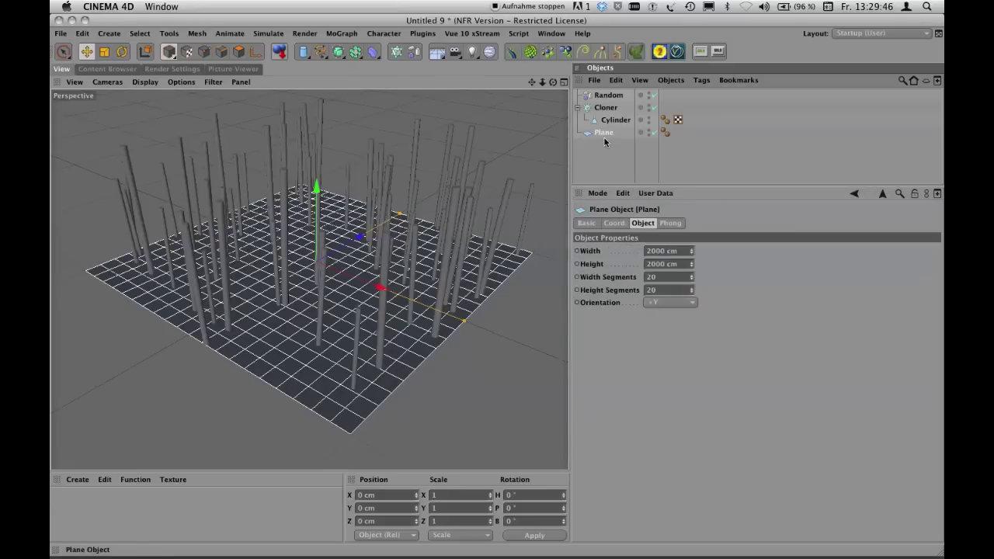
mouse_move(471, 250)
alt+mouse_down()
mouse_move(375, 234)
mouse_move(369, 328)
mouse_move(393, 282)
mouse_move(389, 266)
alt+mouse_up()
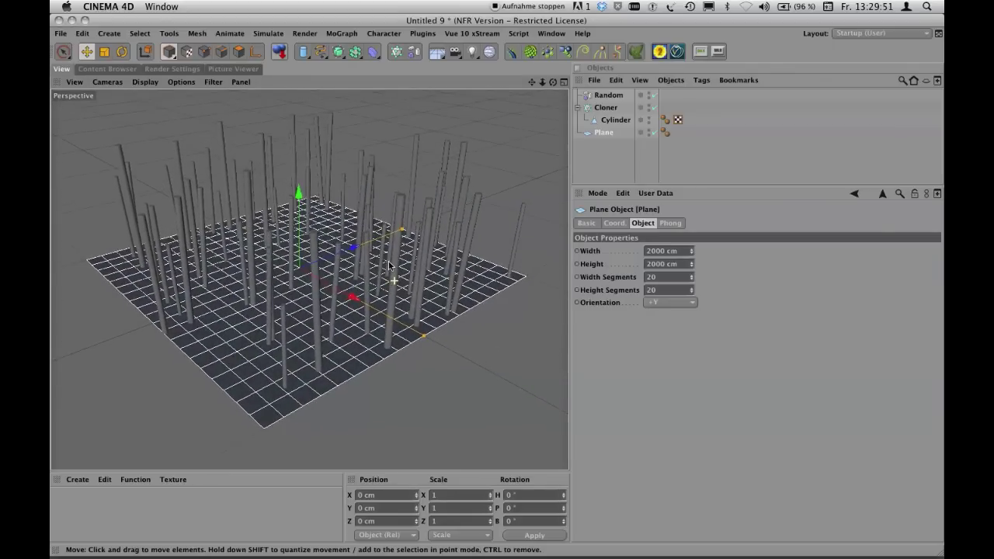
click(603, 135)
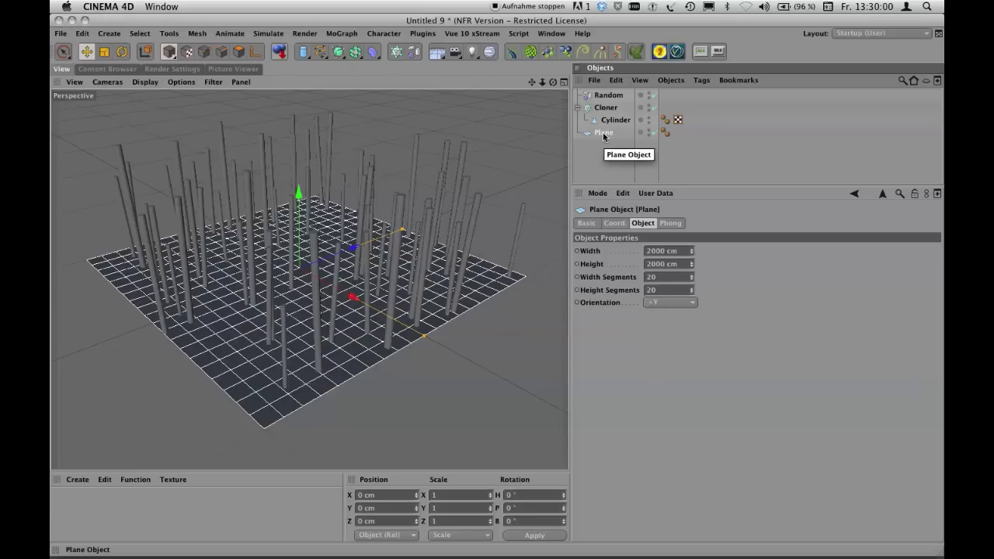
key(c)
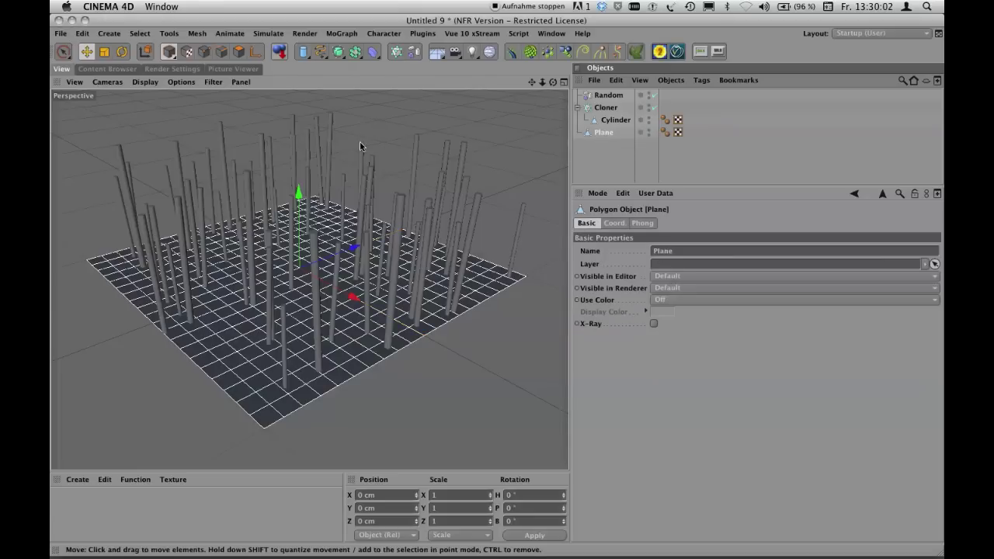
Step: Select all points of the Plane in point mode and activate the Magnet tool
click(208, 56)
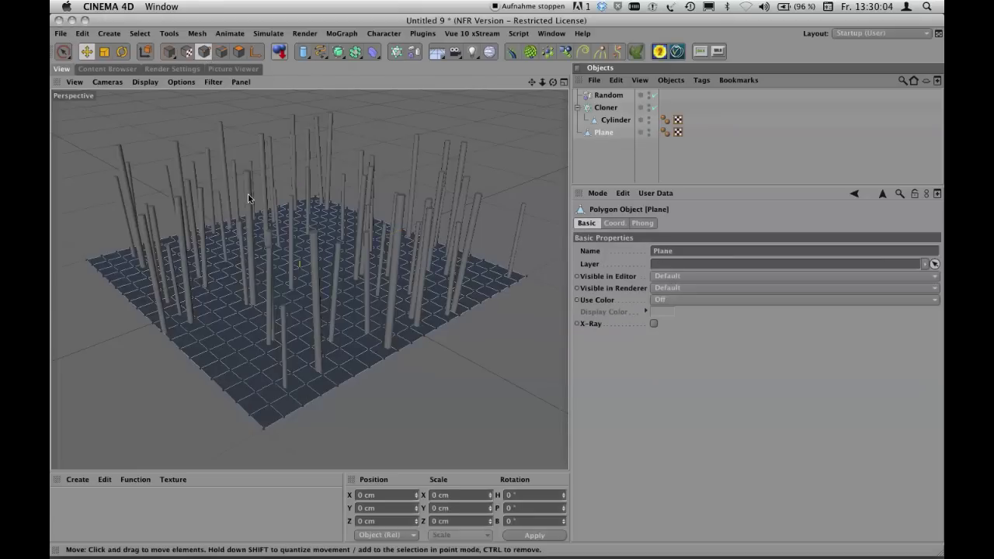
key(ctrl+a)
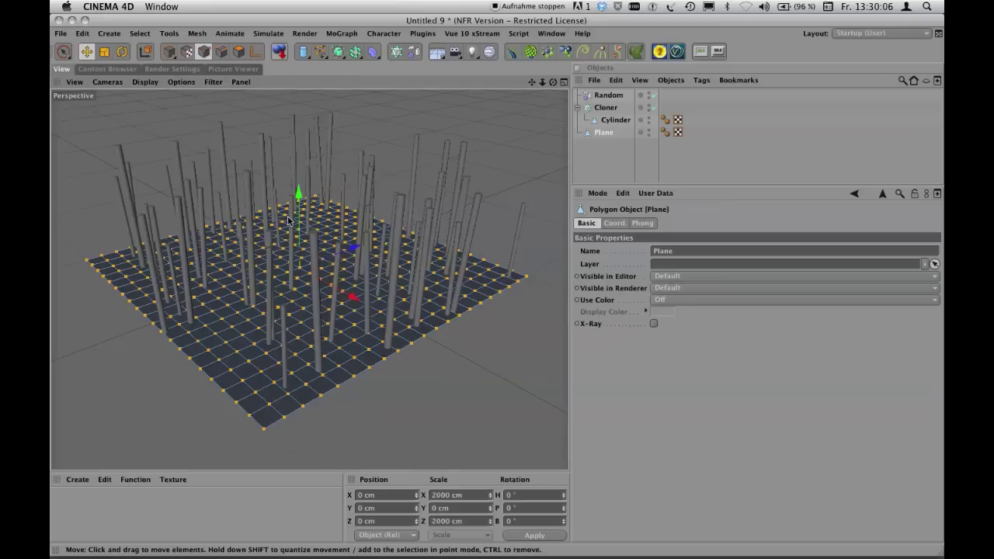
right_click(288, 221)
click(366, 366)
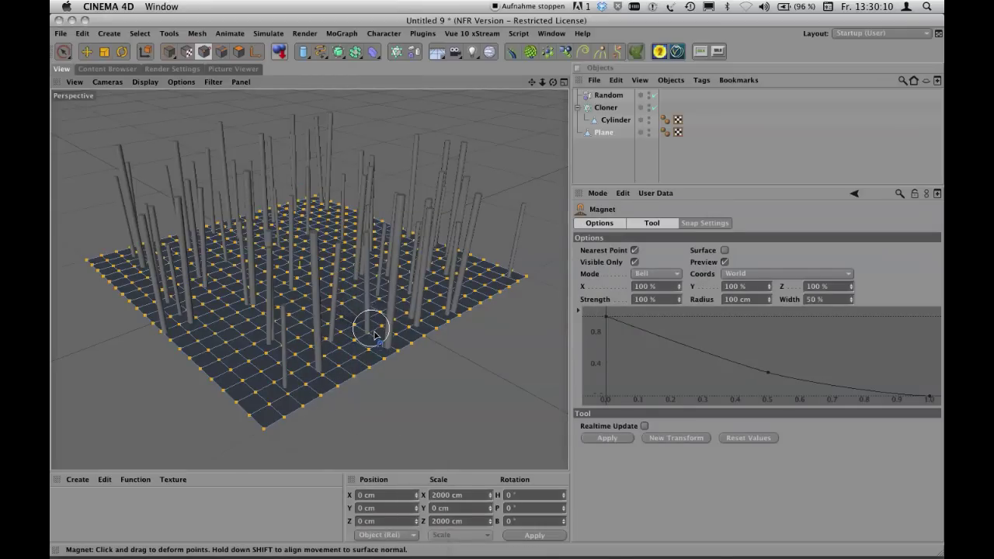
Step: Try pulling points near the Plane's front corner upward with the Magnet, and undo the deformation
mouse_move(244, 355)
mouse_down()
mouse_move(238, 317)
mouse_move(239, 330)
mouse_up()
drag(294, 262, 379, 237)
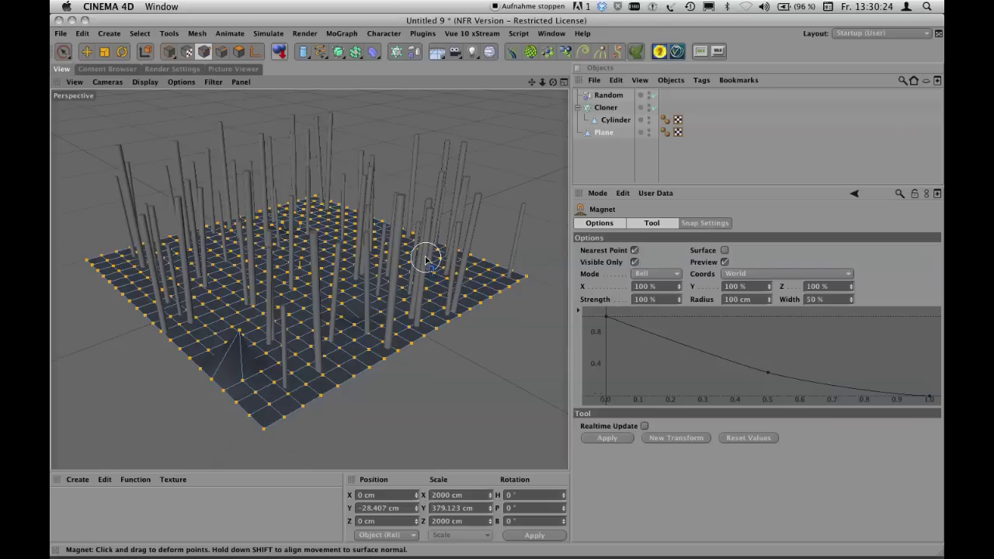
key(super+z)
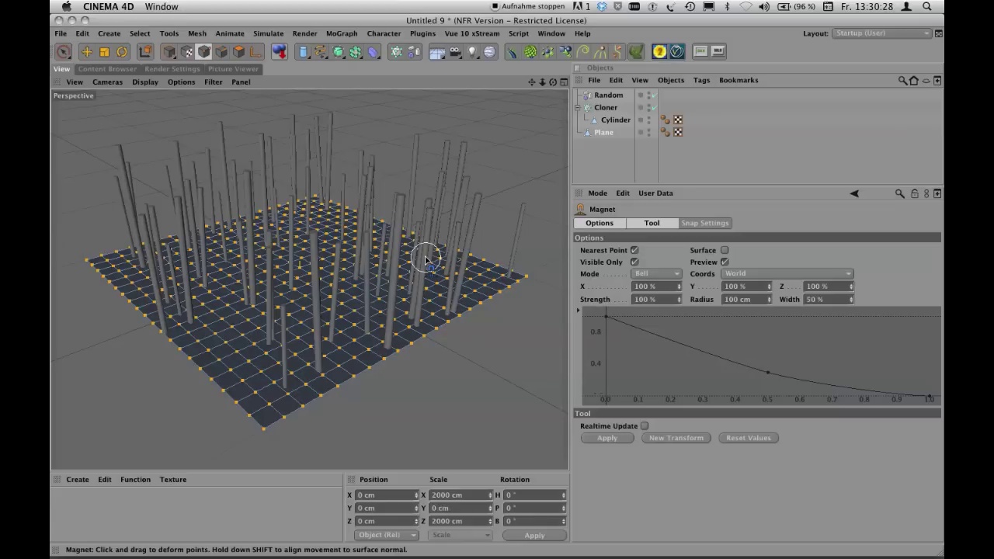
Step: Set the Magnet tool's radius to 500 cm
drag(770, 300, 761, 271)
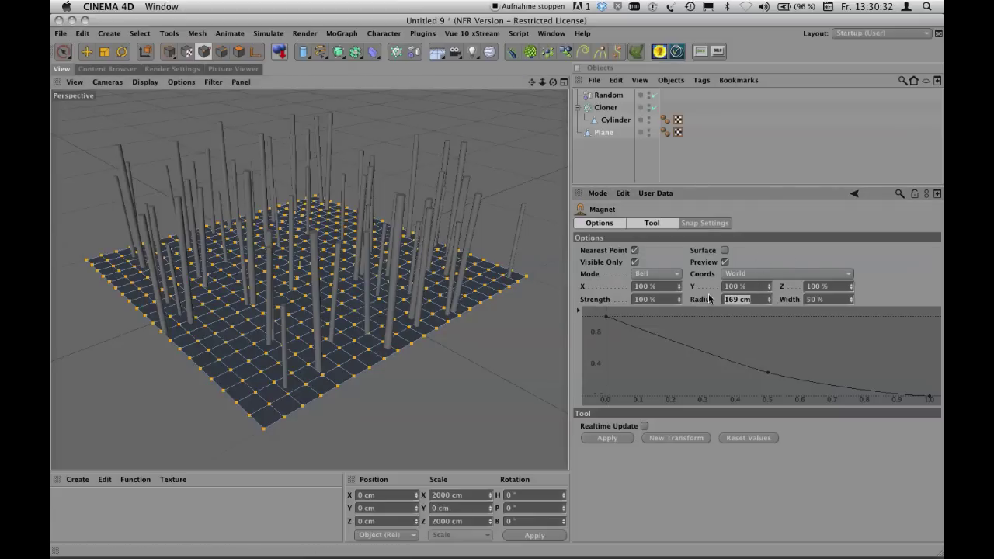
text(0)
key(Return)
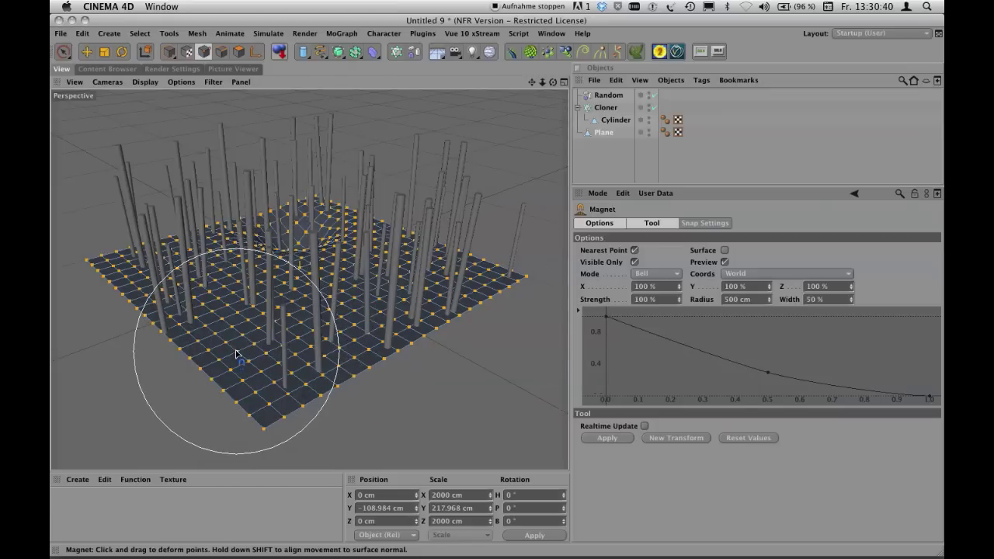
Step: Pull the Plane's front area, outer corners and edges with the Magnet to form broad hills and hollows
drag(233, 350, 326, 293)
drag(102, 310, 88, 230)
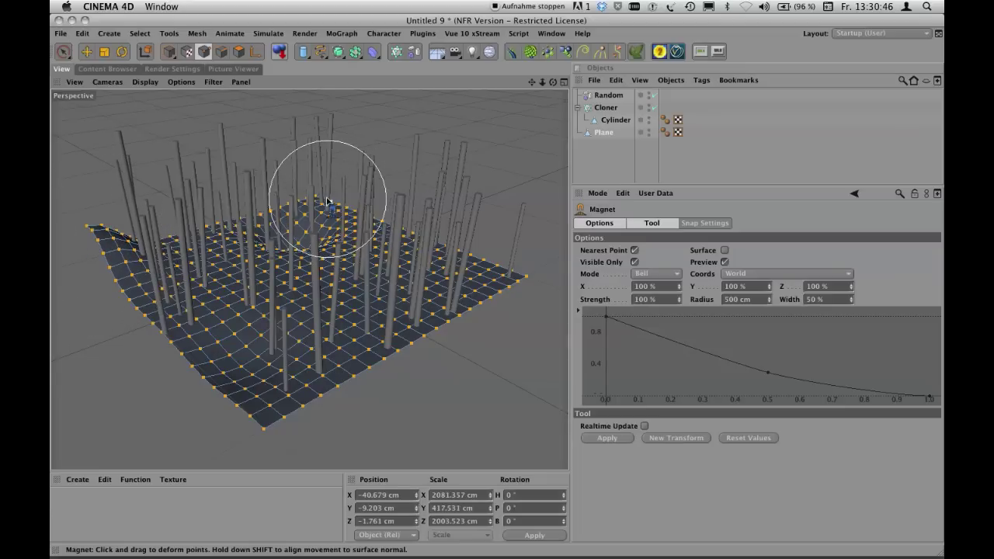
drag(316, 194, 319, 159)
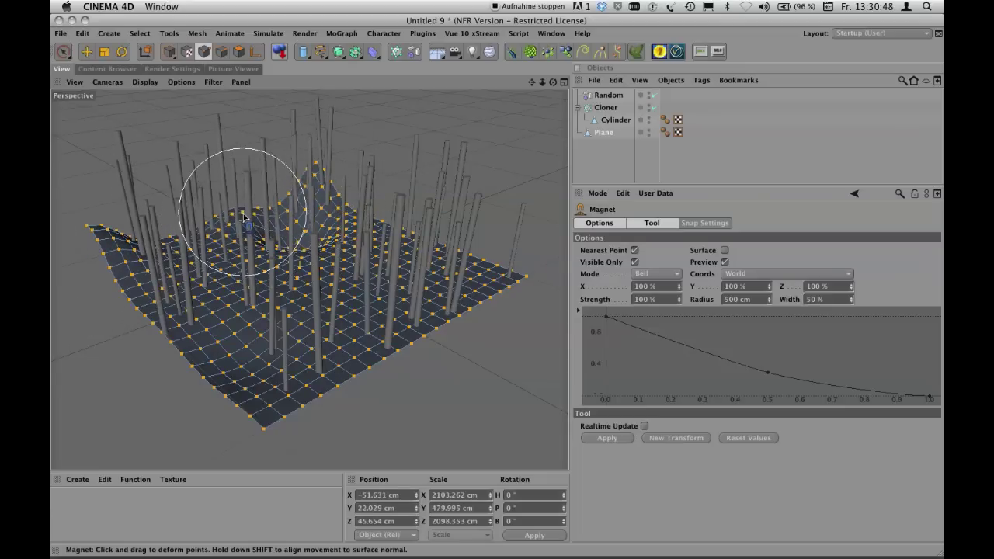
mouse_move(321, 344)
mouse_down()
mouse_move(443, 255)
mouse_move(482, 244)
mouse_up()
mouse_move(261, 390)
mouse_down()
mouse_move(293, 410)
mouse_move(285, 399)
mouse_move(343, 361)
mouse_move(288, 156)
mouse_move(326, 249)
mouse_move(365, 217)
mouse_move(326, 313)
mouse_move(320, 295)
mouse_move(311, 326)
mouse_move(298, 318)
mouse_move(344, 223)
mouse_move(346, 171)
mouse_move(452, 337)
mouse_move(363, 313)
mouse_move(390, 211)
mouse_move(320, 219)
mouse_move(333, 204)
mouse_move(374, 229)
mouse_up()
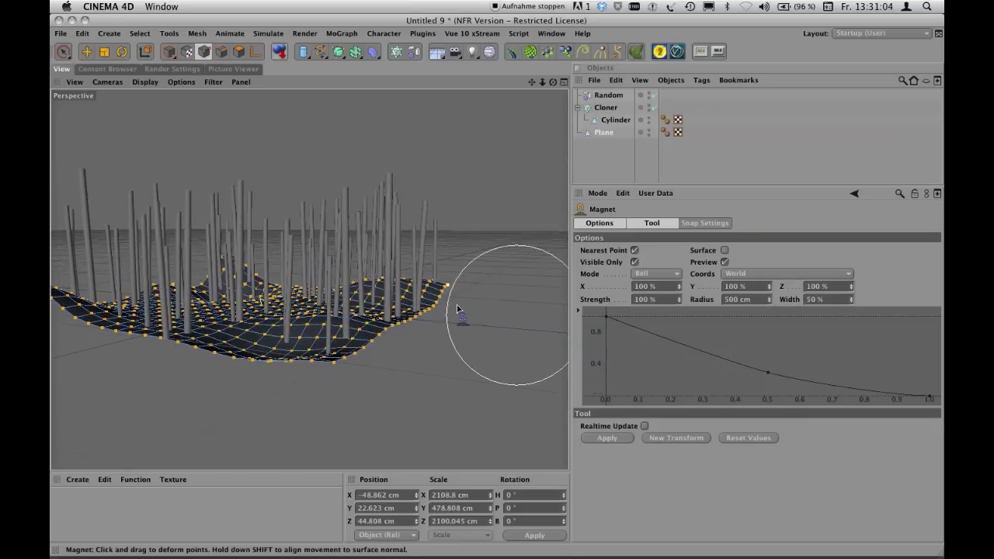
Step: Examine the deformed Plane from several perspective angles and in the top view for sideways distortion of its grid
alt+drag(340, 315, 347, 308)
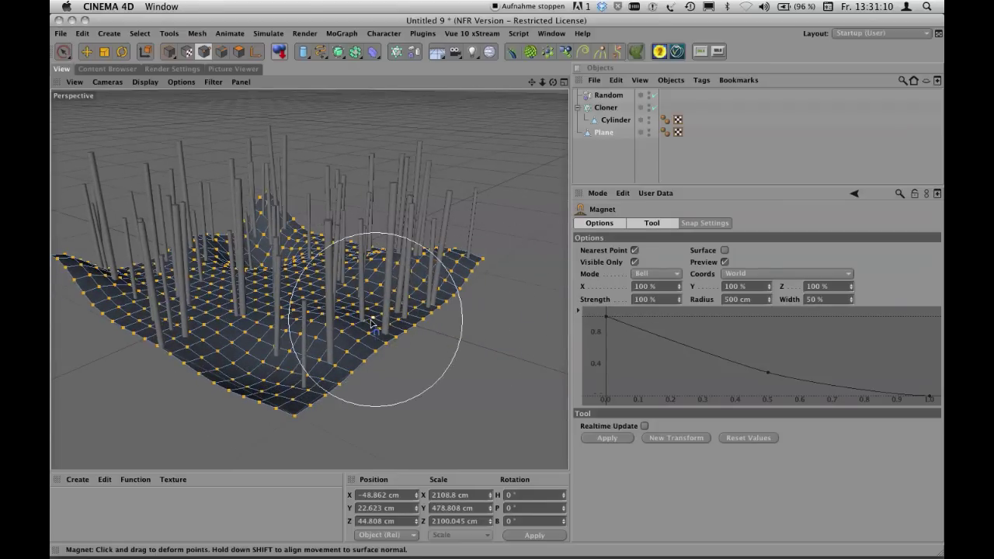
alt+drag(326, 311, 419, 323)
key(F5)
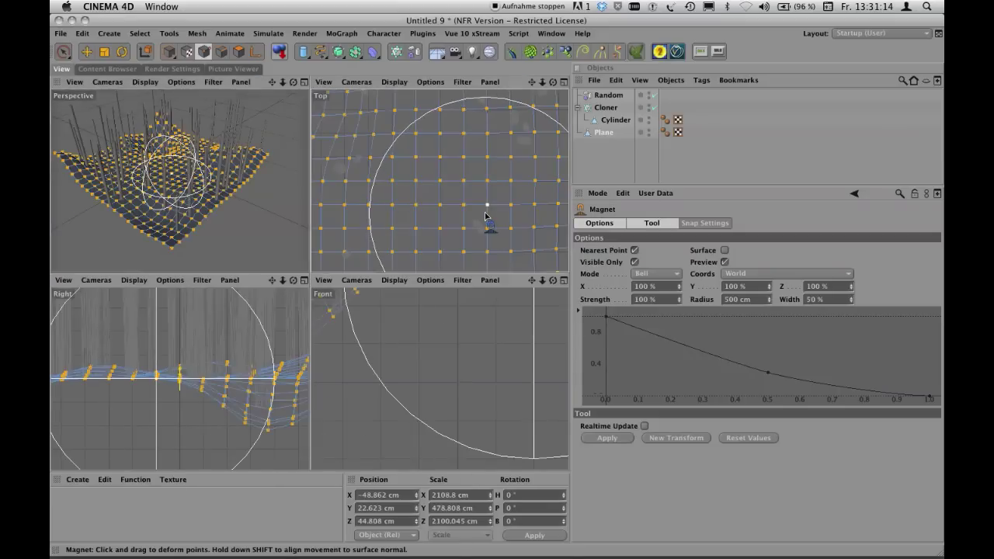
middle_click(488, 222)
scroll(461, 238, up, 3)
scroll(463, 239, down, 5)
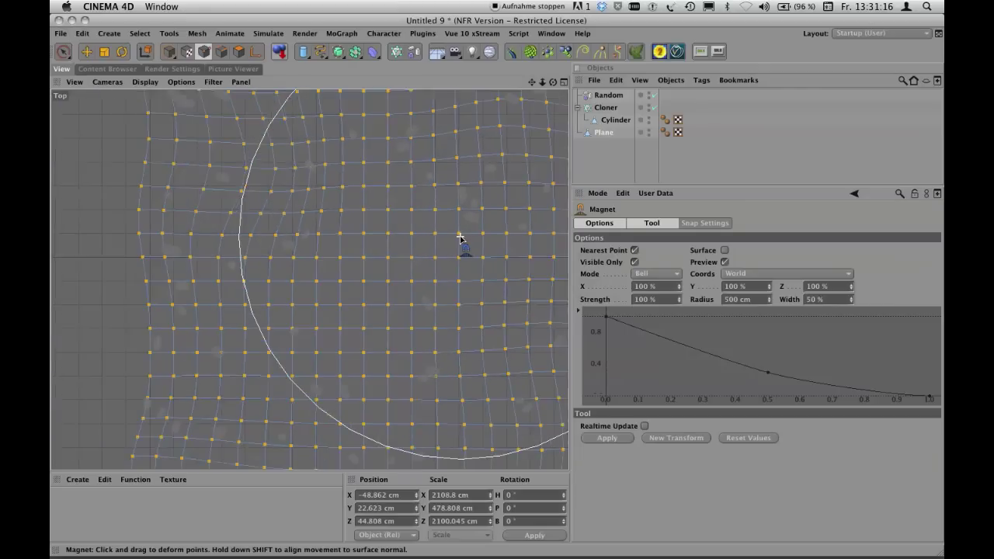
scroll(419, 233, up, 2)
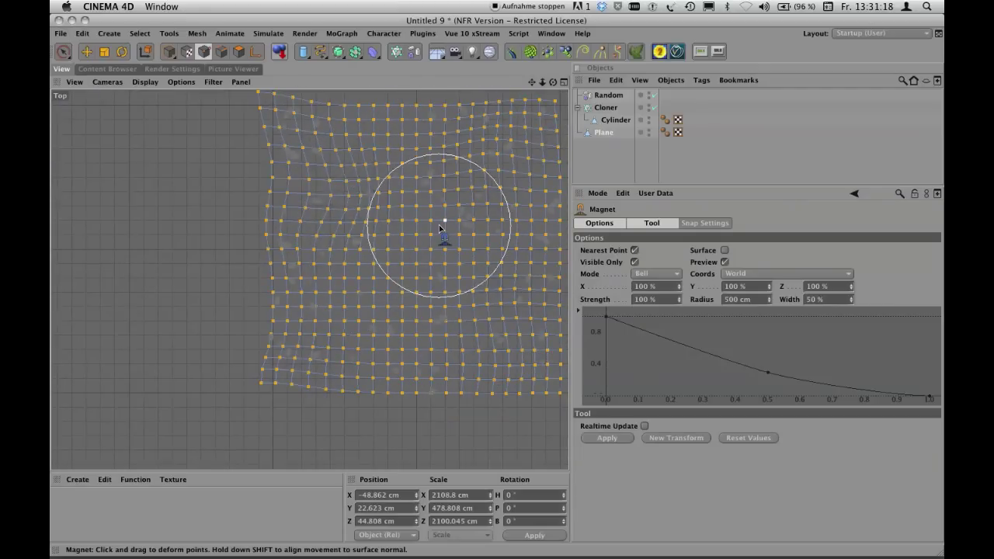
middle_click(426, 251)
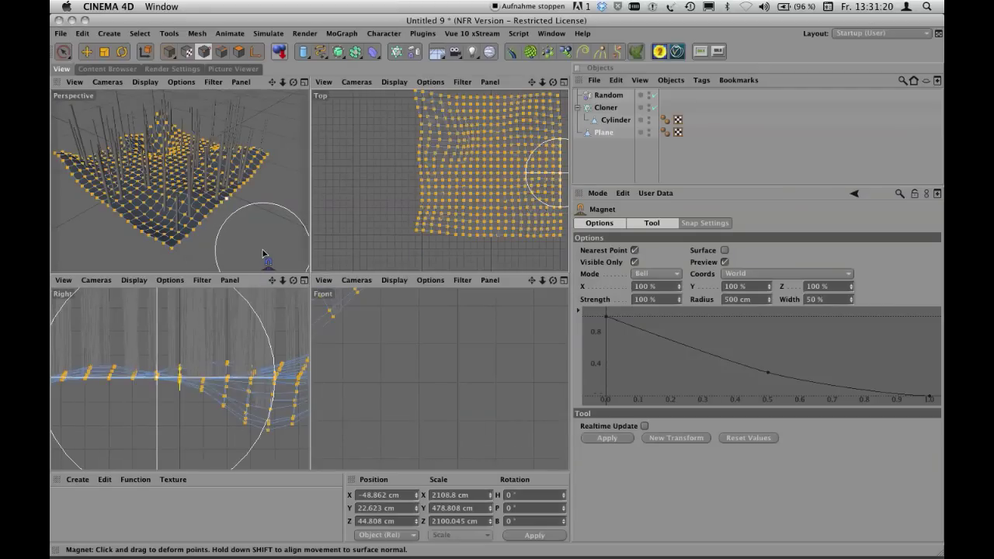
middle_click(265, 268)
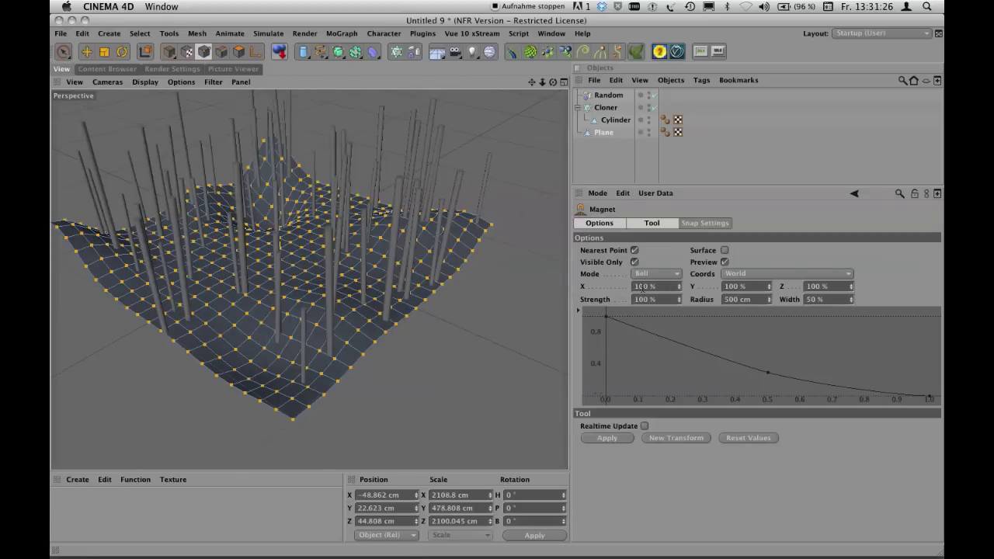
Step: Restrict the Magnet to vertical movement by setting its X and Z influence to 0 %
text(0)
key(Tab)
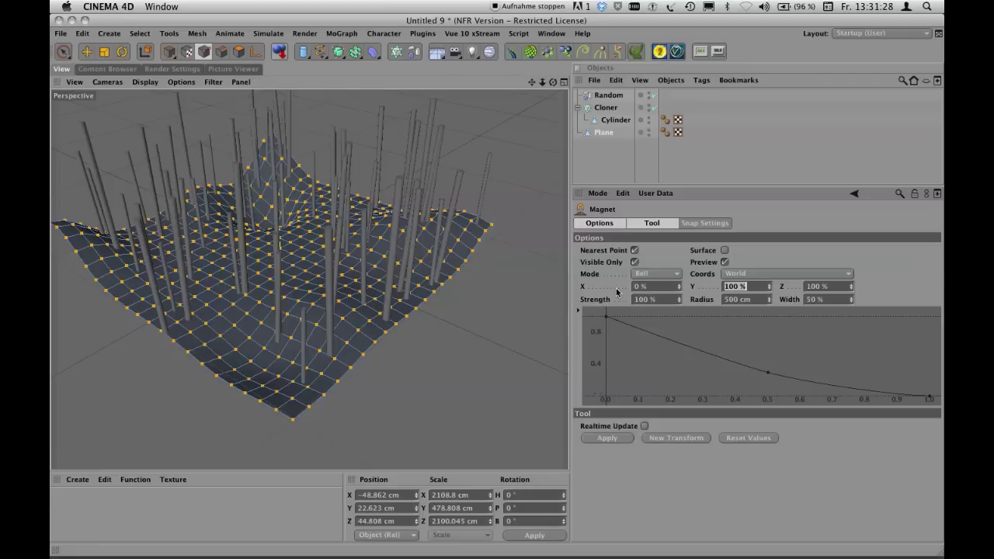
text(0)
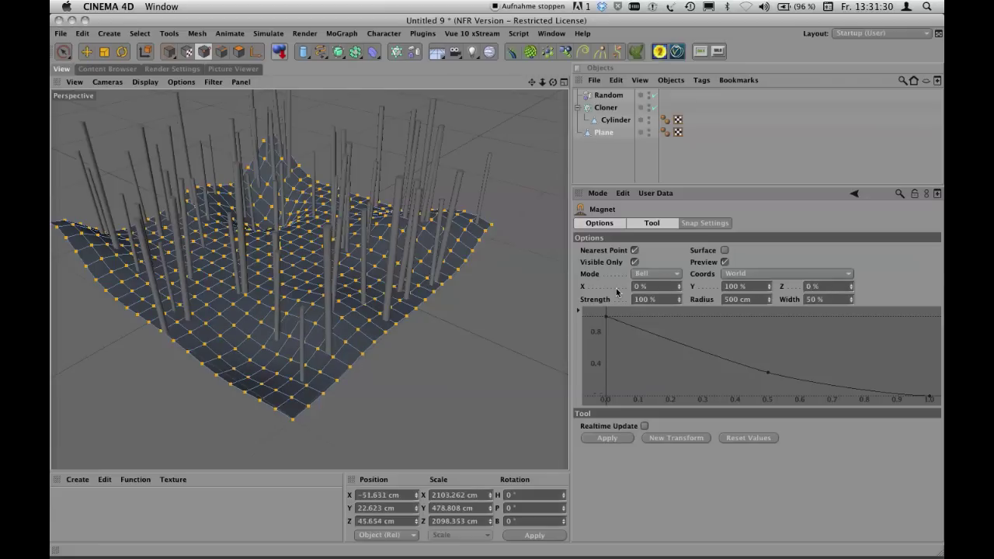
Step: Pull further points across the Plane vertically with the Magnet to add more hills and dips
mouse_move(379, 283)
mouse_down()
mouse_move(380, 248)
mouse_move(392, 268)
mouse_move(404, 226)
mouse_move(349, 326)
mouse_move(248, 388)
mouse_move(245, 354)
mouse_move(197, 300)
mouse_move(198, 285)
mouse_move(387, 193)
mouse_move(344, 242)
mouse_move(428, 319)
mouse_move(437, 271)
mouse_move(318, 353)
mouse_move(278, 268)
mouse_move(282, 290)
mouse_move(355, 305)
mouse_move(291, 199)
mouse_move(285, 156)
mouse_move(199, 256)
mouse_move(191, 226)
mouse_up()
alt+drag(344, 318, 260, 315)
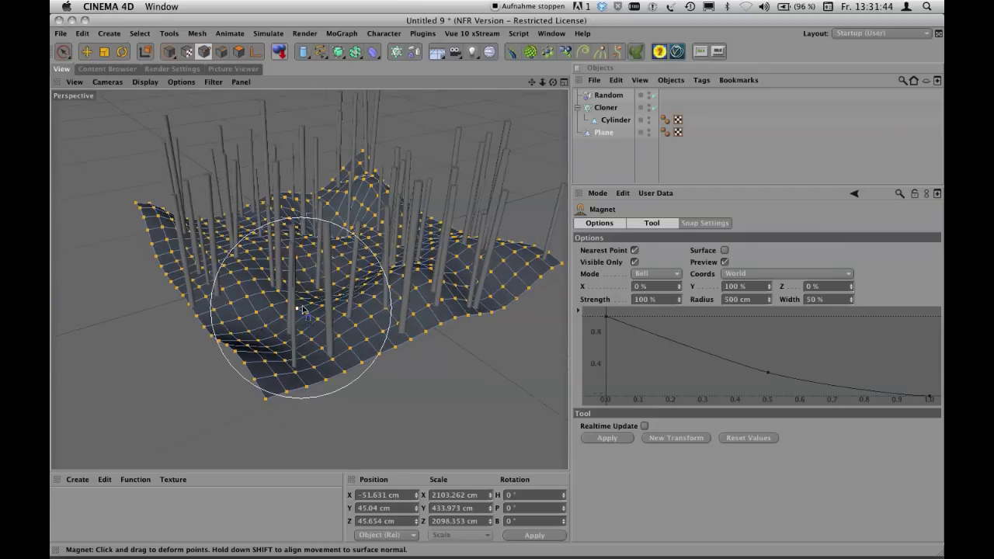
alt+drag(413, 251, 334, 272)
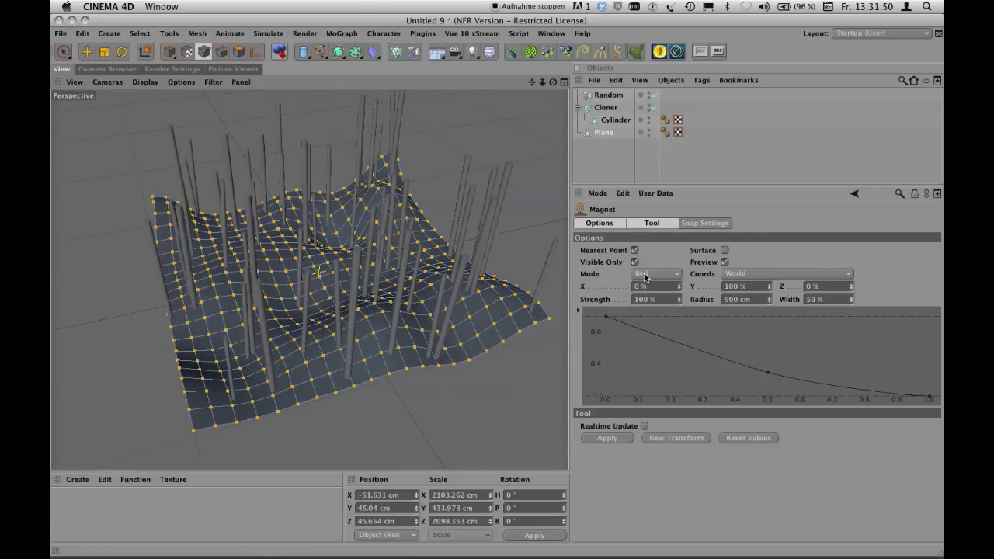
alt+drag(444, 256, 433, 289)
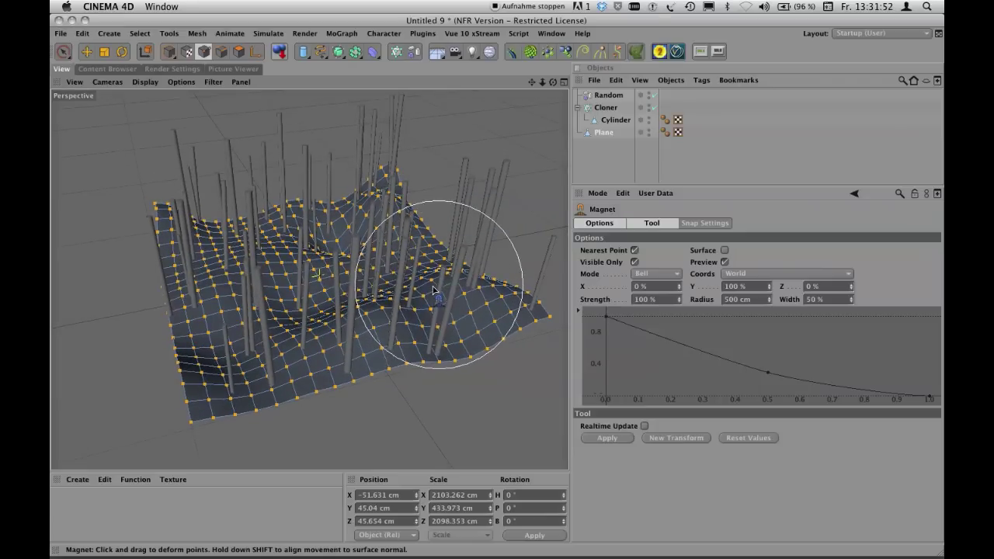
Step: Set the Magnet's mode to Circle and pull the ridge near the Plane's front edge
click(670, 274)
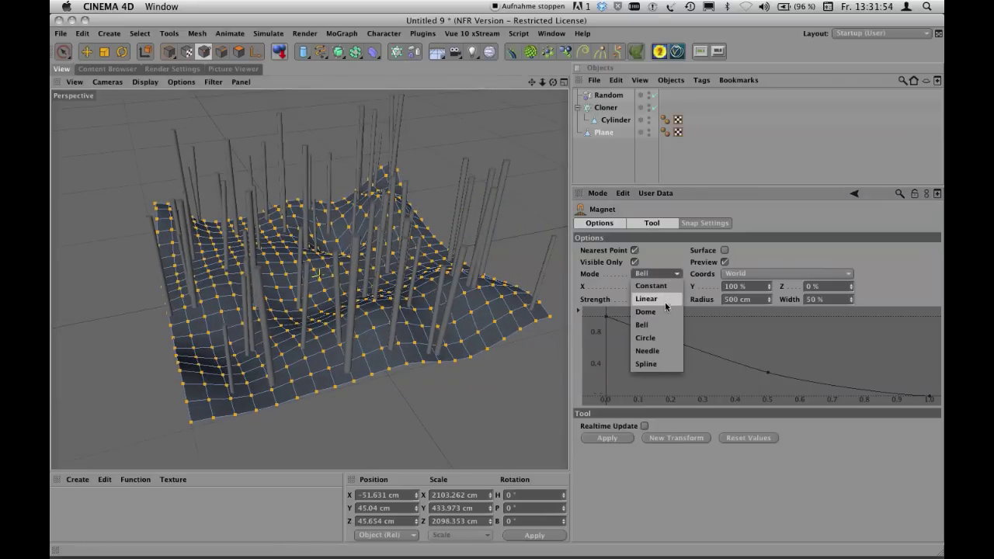
click(660, 339)
mouse_move(378, 302)
mouse_down()
mouse_move(406, 240)
mouse_move(410, 187)
mouse_move(405, 303)
mouse_up()
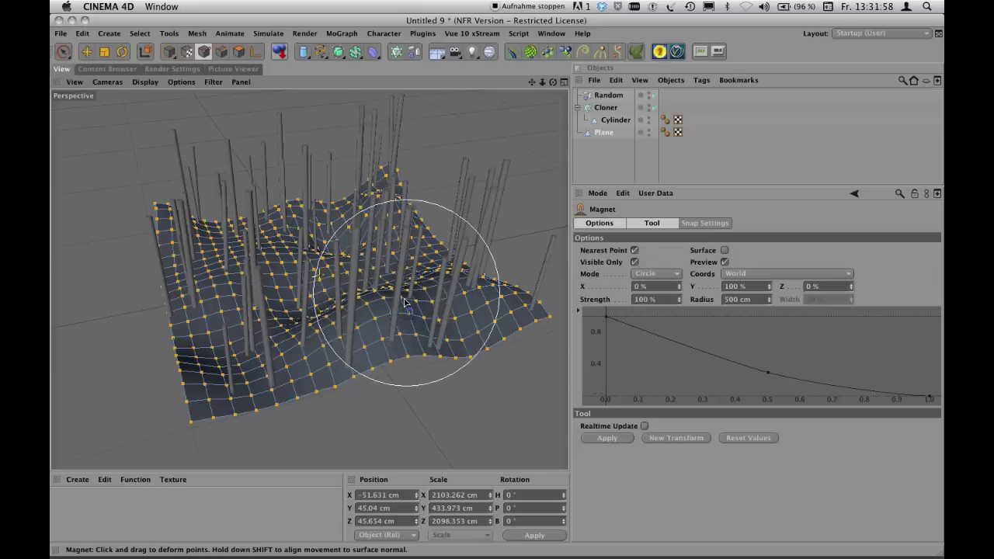
Step: Try the Magnet's Spline and Needle modes, pulling points near the Plane's front corner with Needle
click(657, 274)
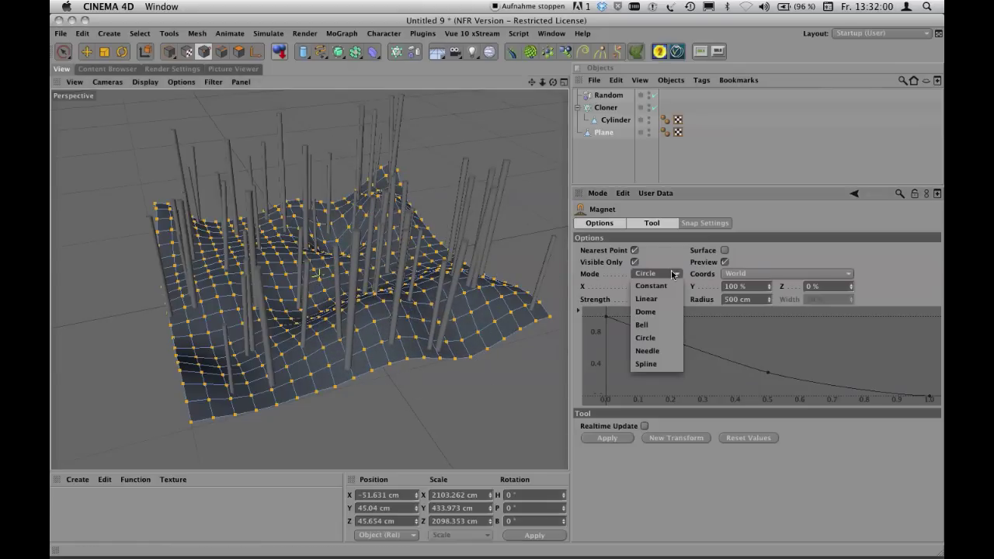
click(657, 363)
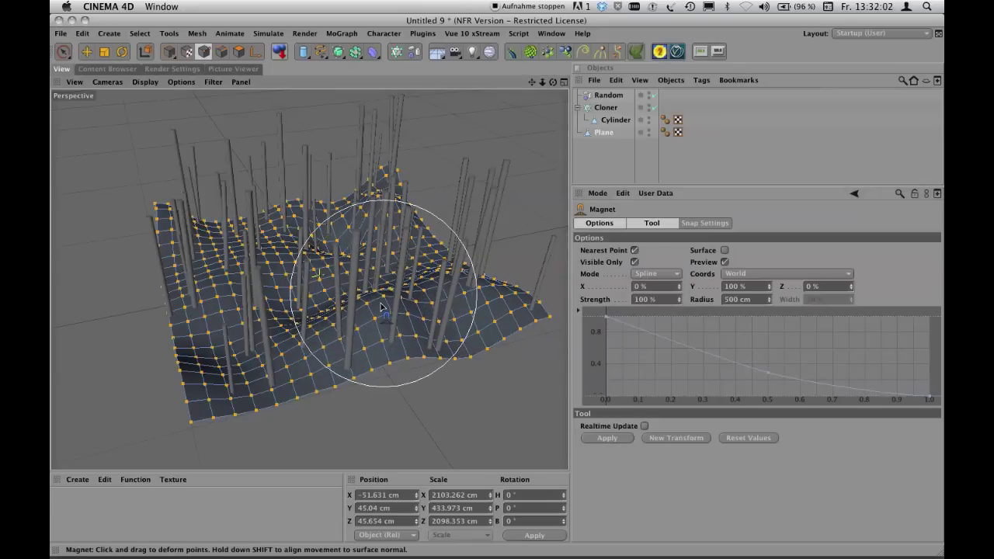
click(656, 273)
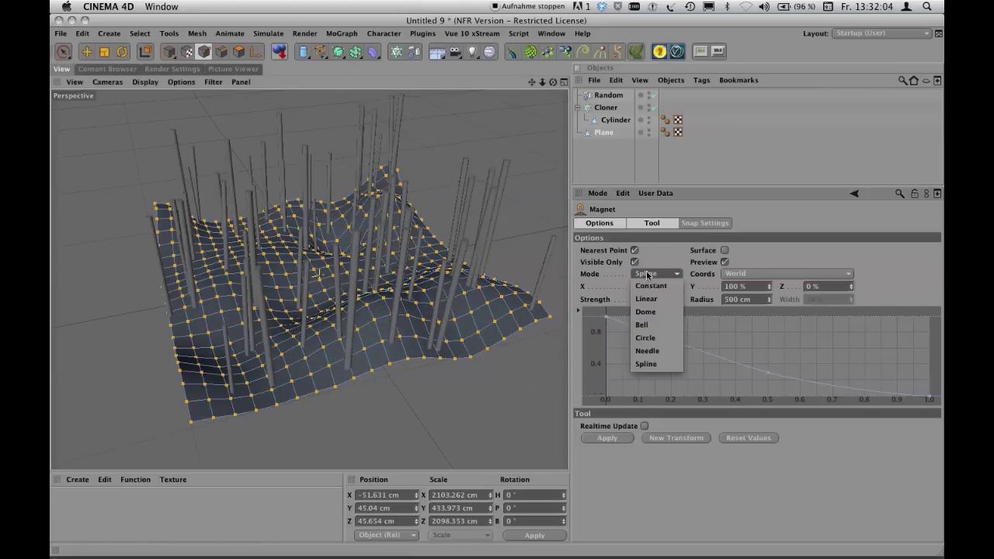
click(648, 351)
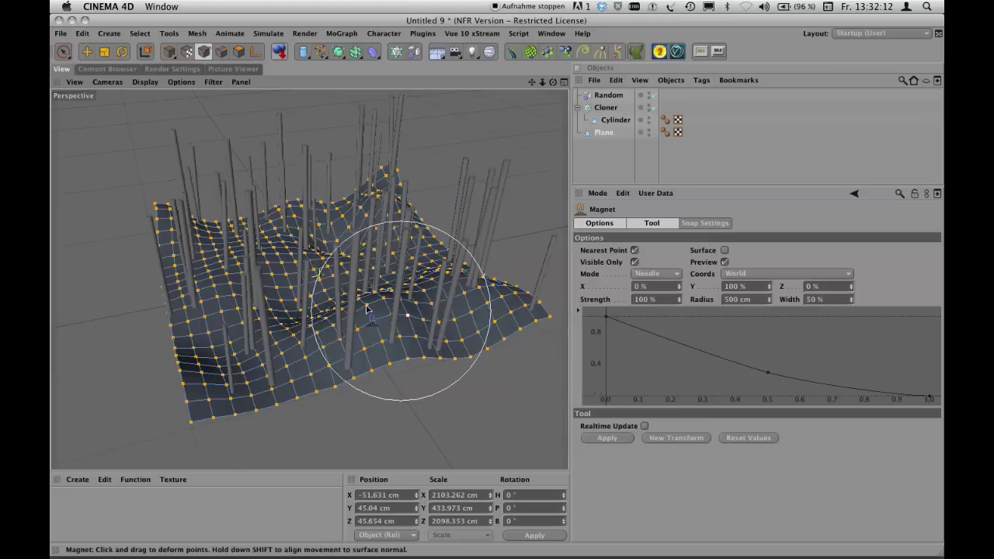
drag(183, 420, 196, 376)
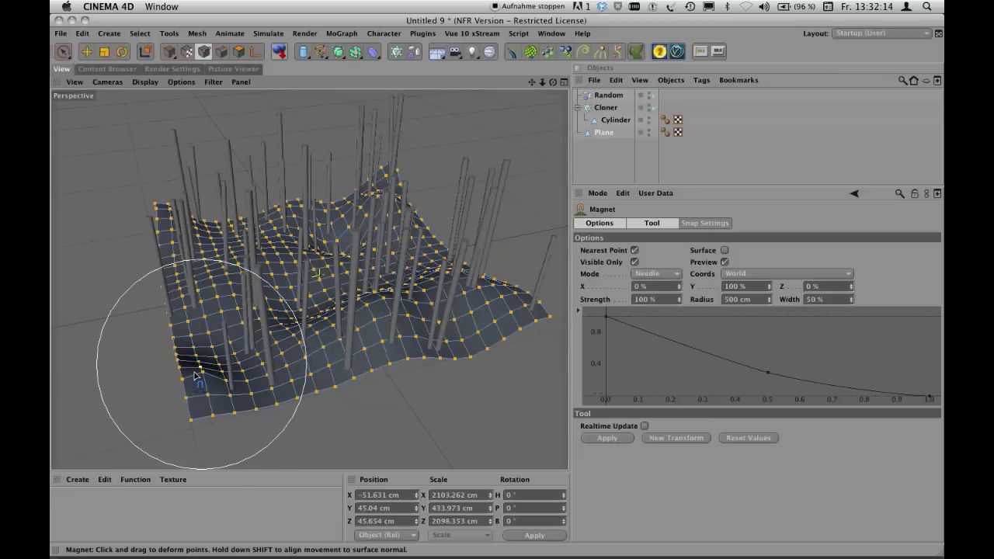
Step: Try the Magnet's Dome mode, switch it to Linear, and raise the ridge along the Plane's front edge
click(660, 275)
click(657, 313)
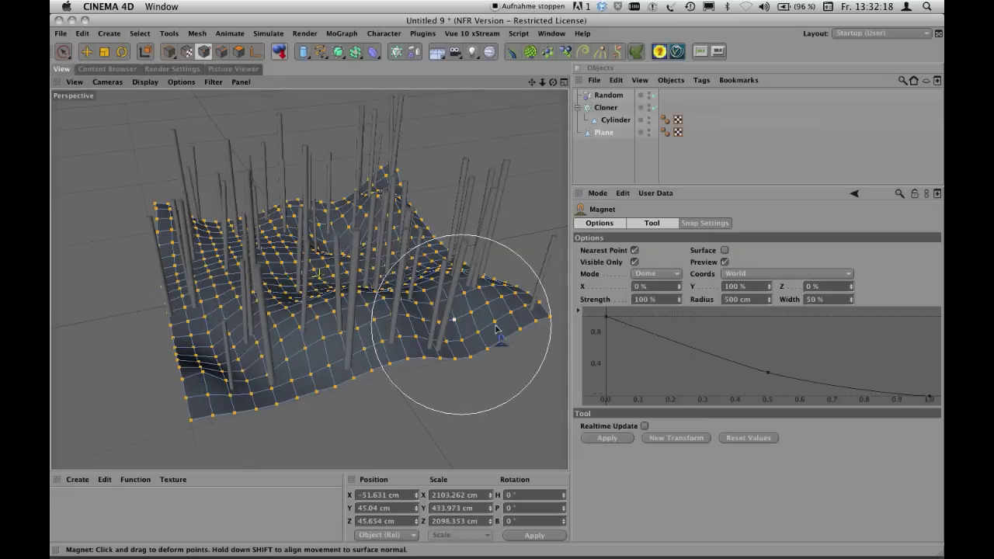
click(660, 274)
click(662, 300)
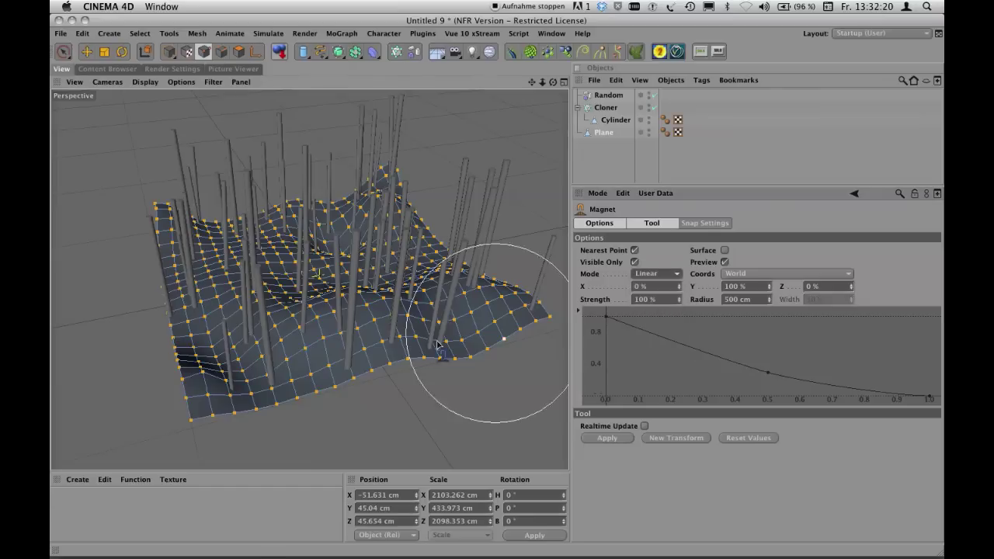
drag(222, 410, 225, 365)
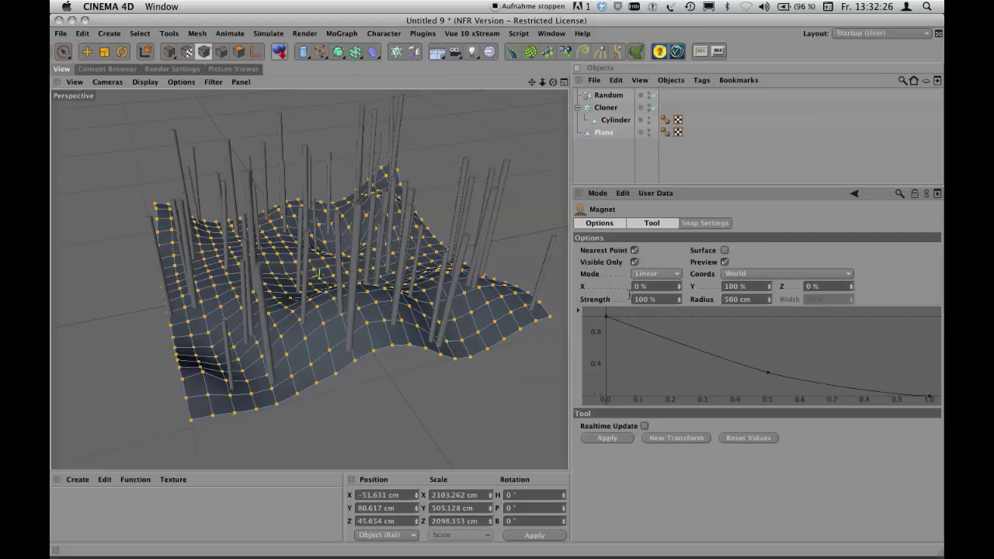
Step: Set the Magnet's mode to Spline and reshape its falloff curve to start near 0.5 and peak near 0.9 midway
click(650, 276)
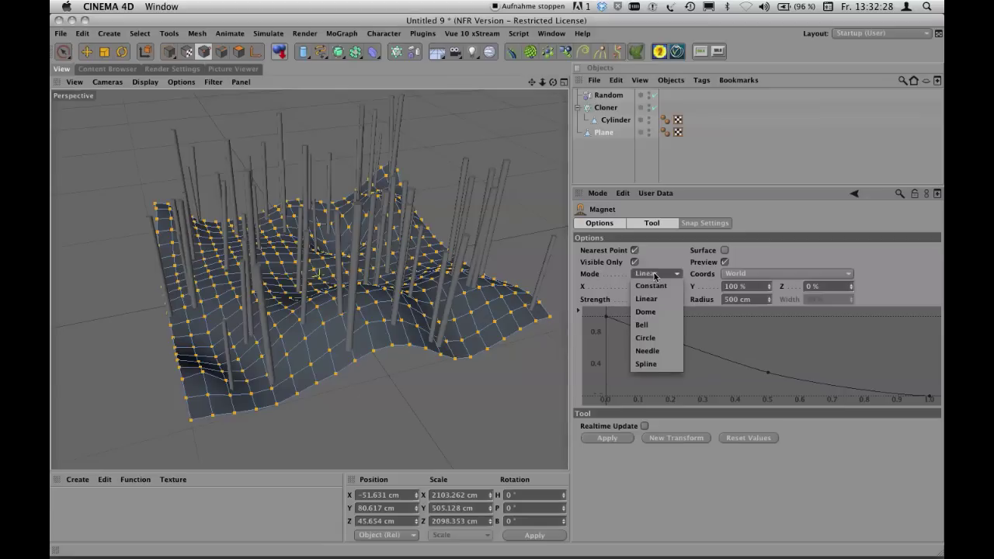
click(644, 363)
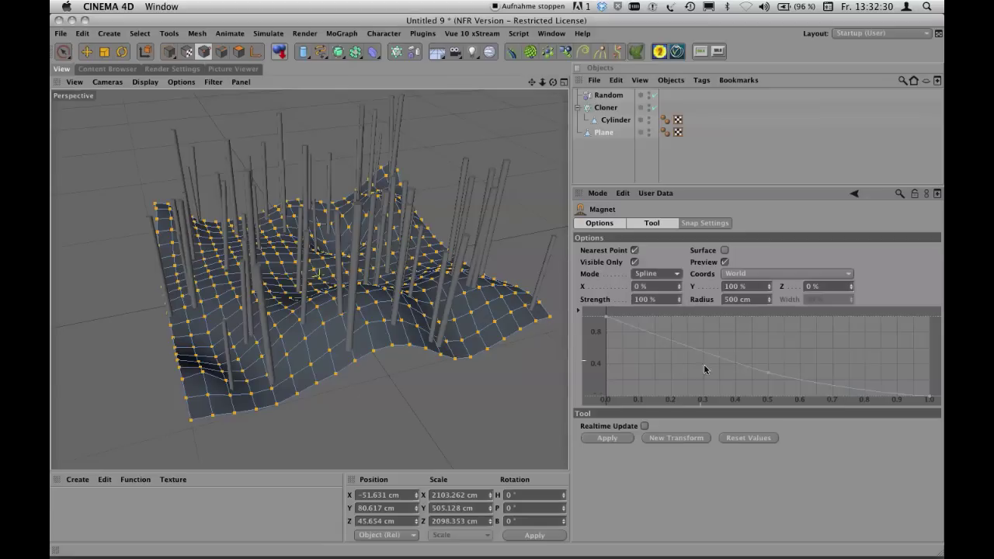
click(769, 377)
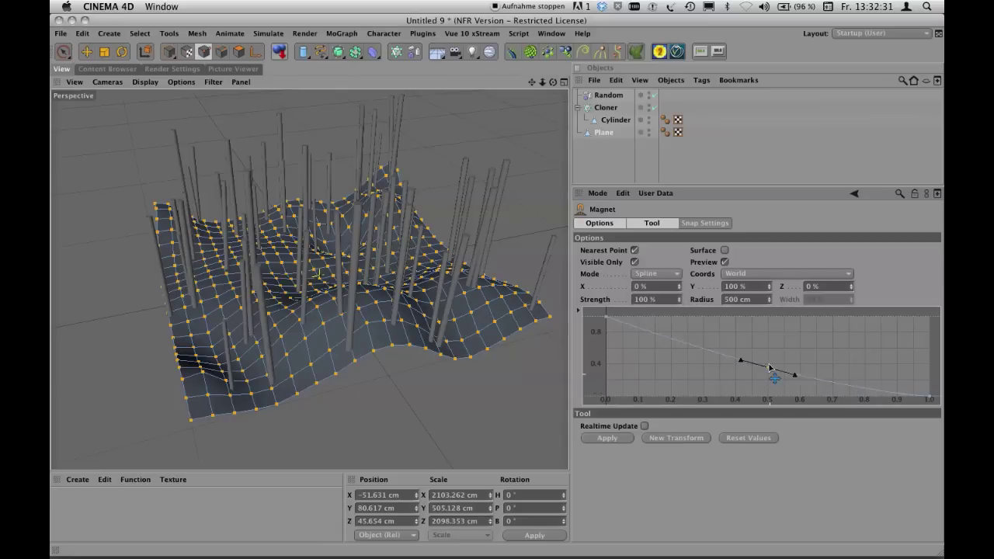
right_click(659, 324)
click(654, 386)
drag(673, 327, 675, 342)
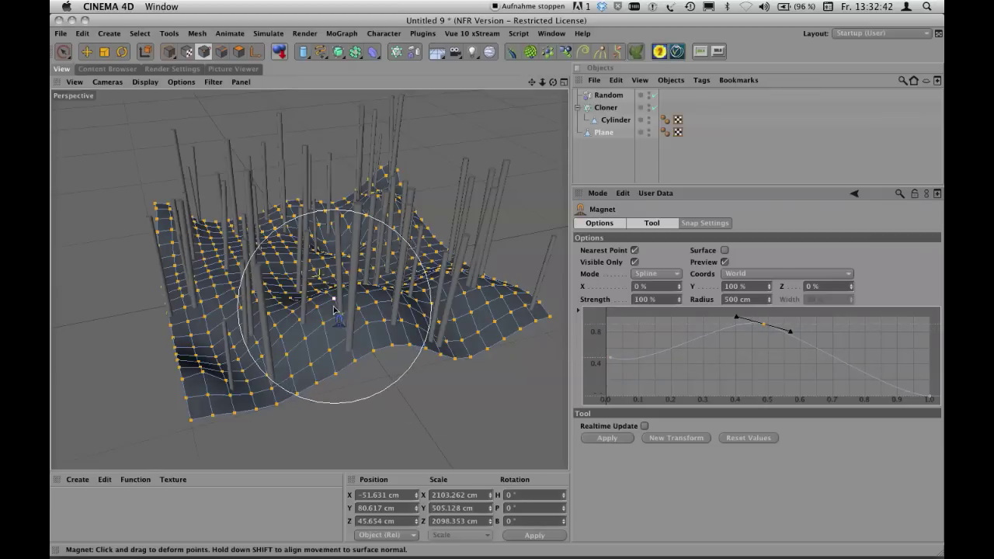
Step: Push the ridge near the Plane's front edge downward using the custom falloff, and deselect the Plane
mouse_move(328, 321)
mouse_down()
mouse_move(334, 180)
mouse_move(329, 278)
mouse_move(345, 208)
mouse_move(349, 352)
mouse_move(361, 376)
mouse_up()
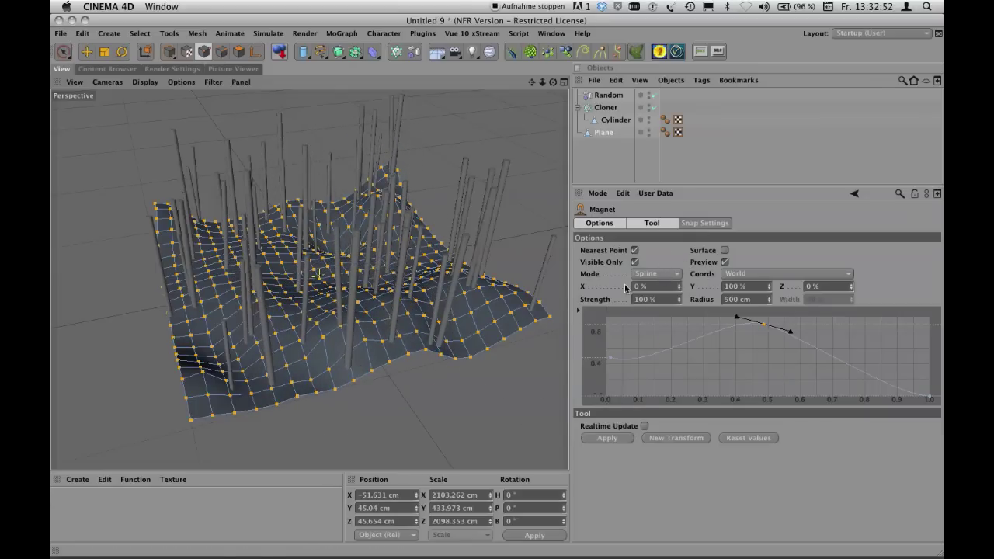
mouse_move(311, 240)
alt+mouse_down()
mouse_move(302, 214)
mouse_move(466, 195)
mouse_move(402, 210)
mouse_move(391, 166)
mouse_move(417, 333)
mouse_move(463, 224)
mouse_move(486, 222)
mouse_move(458, 210)
mouse_move(277, 313)
mouse_move(499, 293)
mouse_move(288, 355)
mouse_move(288, 410)
mouse_move(518, 305)
mouse_move(521, 222)
mouse_move(522, 271)
alt+mouse_up()
alt+drag(458, 268, 436, 256)
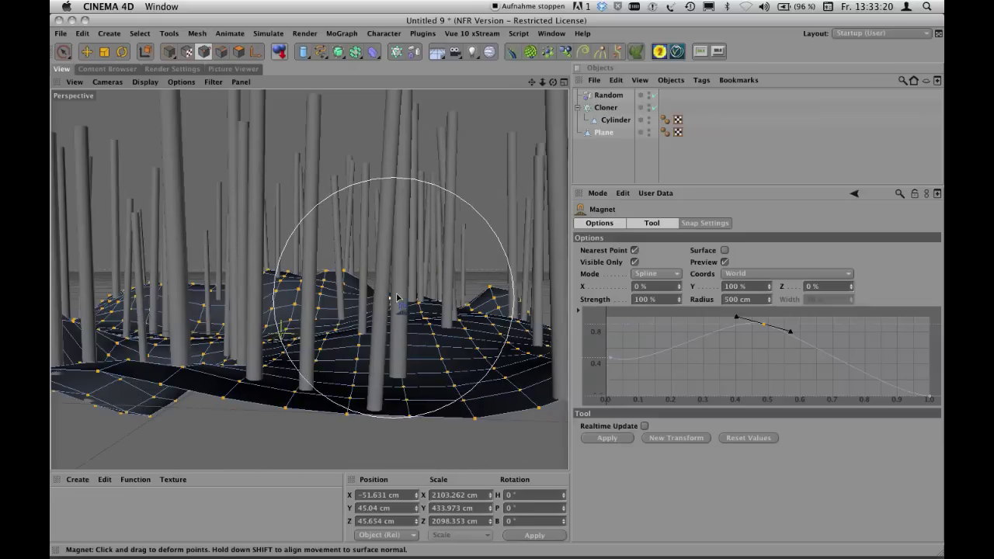
click(603, 156)
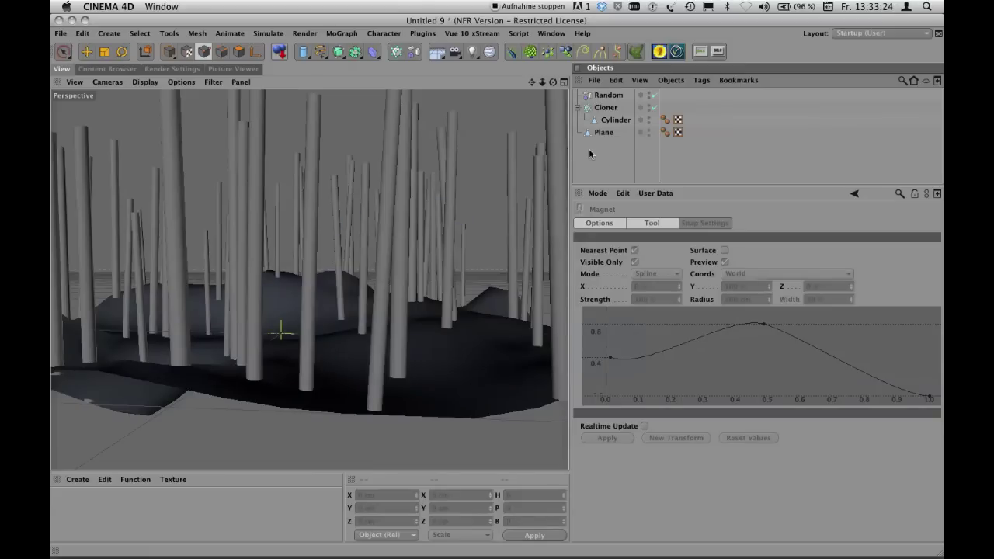
alt+drag(473, 208, 394, 323)
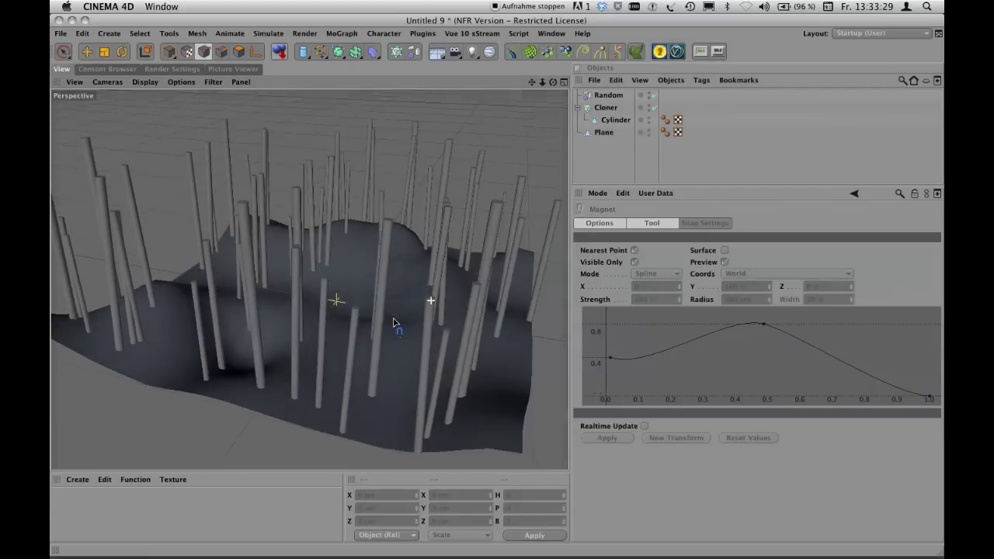
Step: Duplicate the Cylinder inside the Cloner so the Cloner has two child cylinders
click(614, 122)
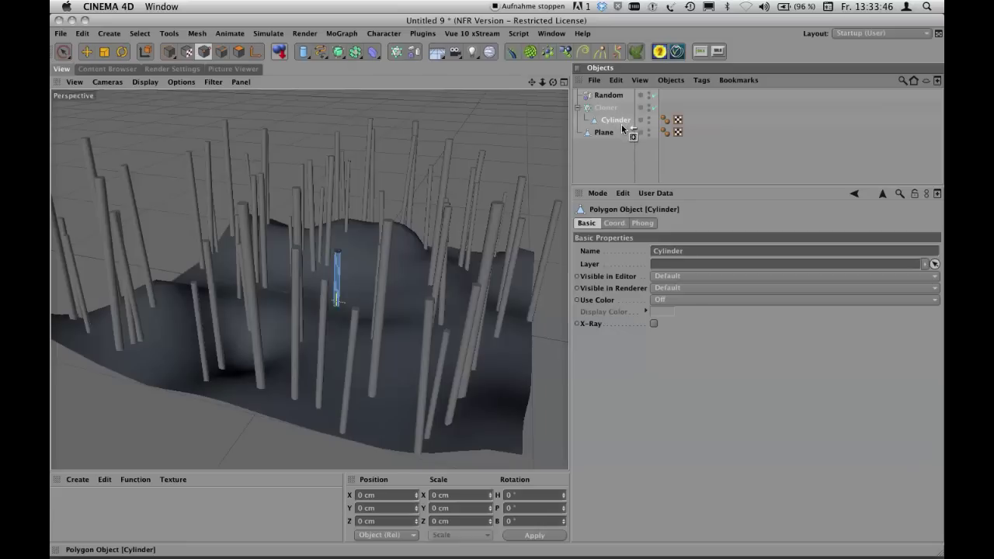
ctrl+drag(622, 128, 622, 129)
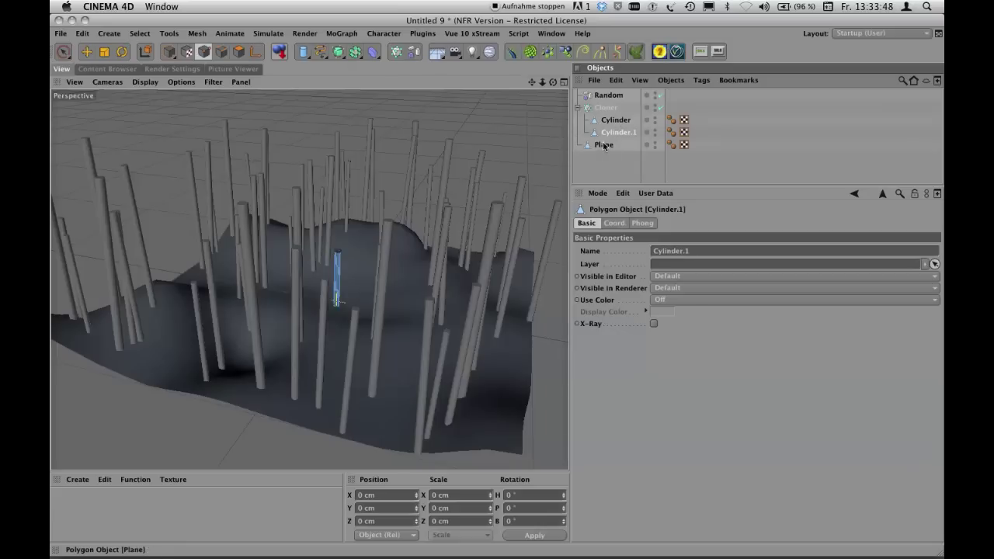
key(m)
key(i)
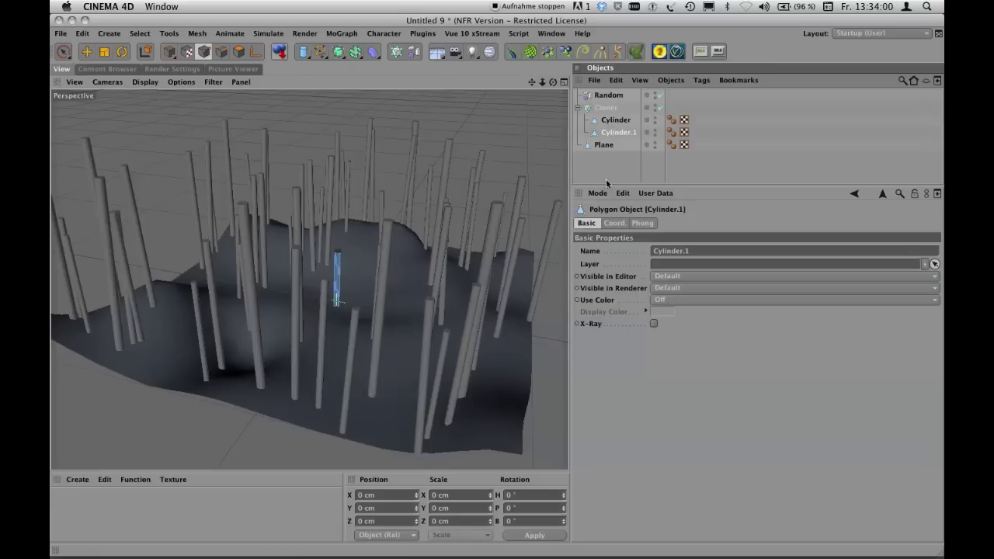
Step: Create two new materials and apply one to each of the two cylinders in the Cloner
click(80, 479)
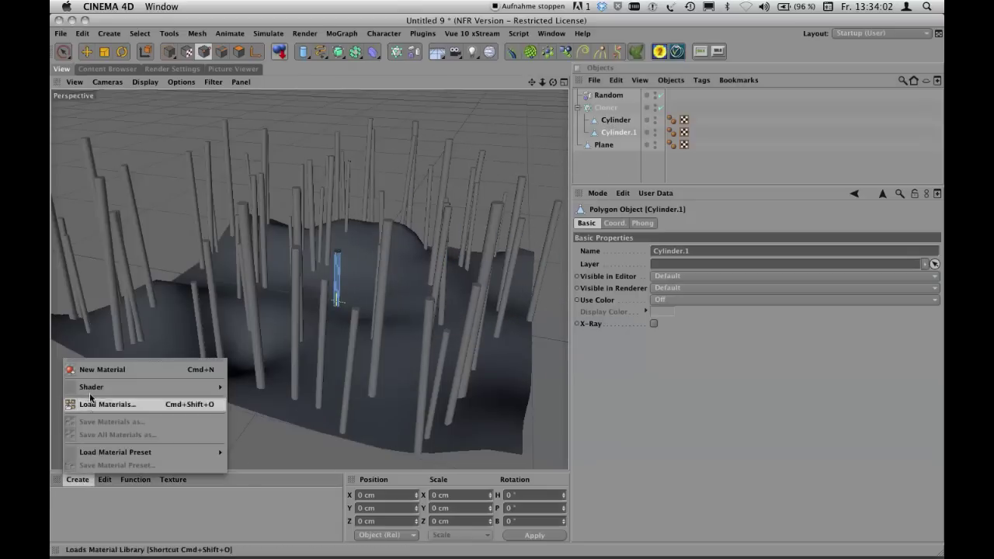
click(99, 370)
click(77, 480)
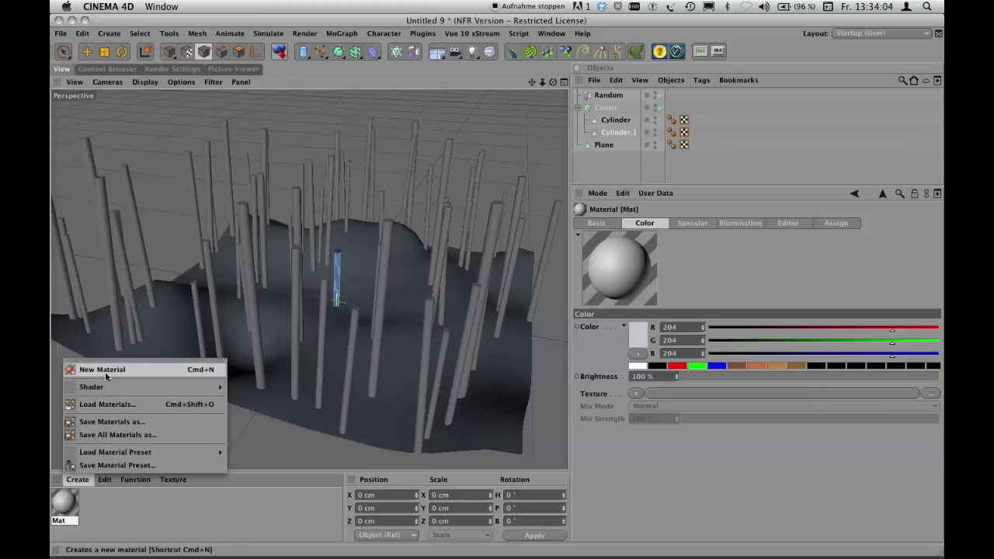
click(100, 370)
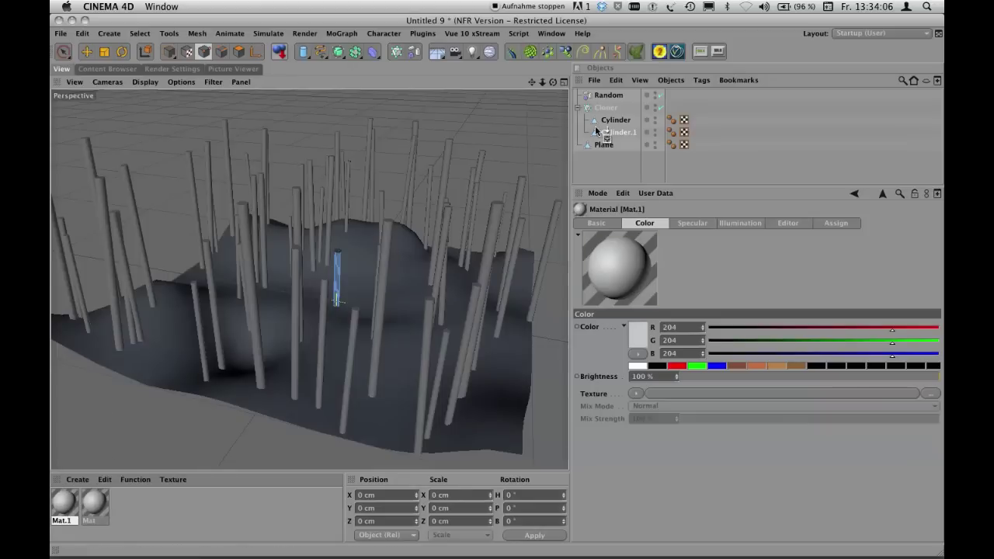
drag(613, 121, 619, 133)
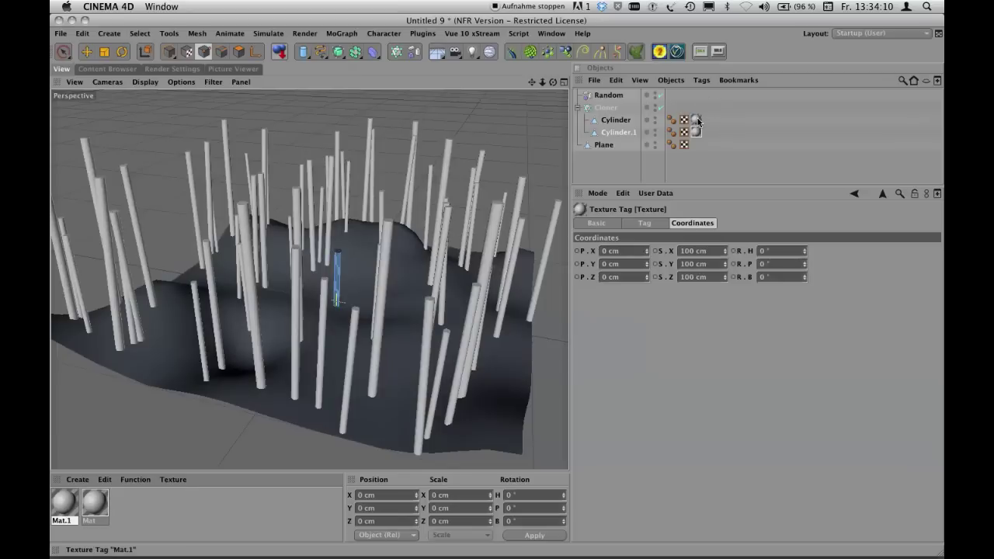
Step: Color the first cylinder's material red and the duplicate cylinder's material green (RGB 0, 255, 0)
double_click(696, 120)
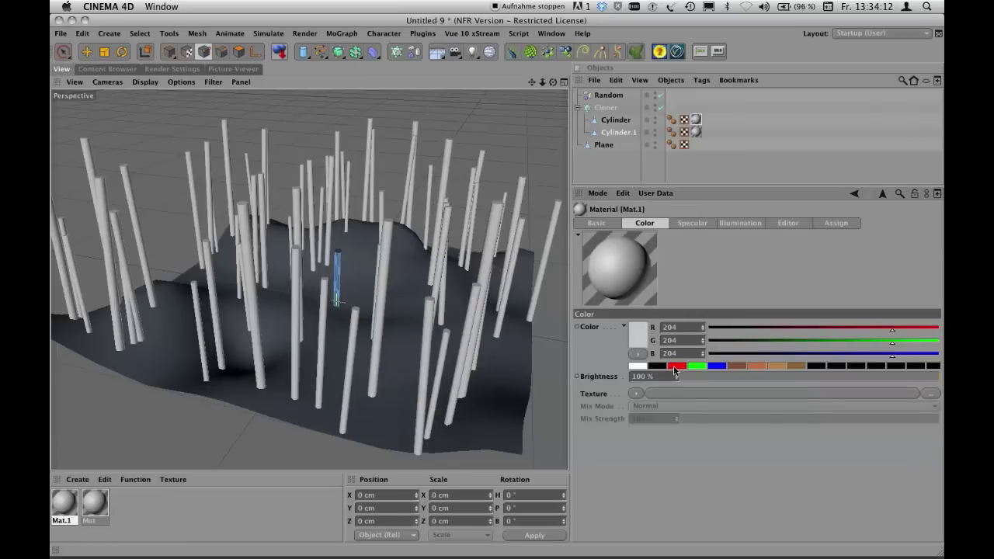
click(675, 367)
double_click(695, 132)
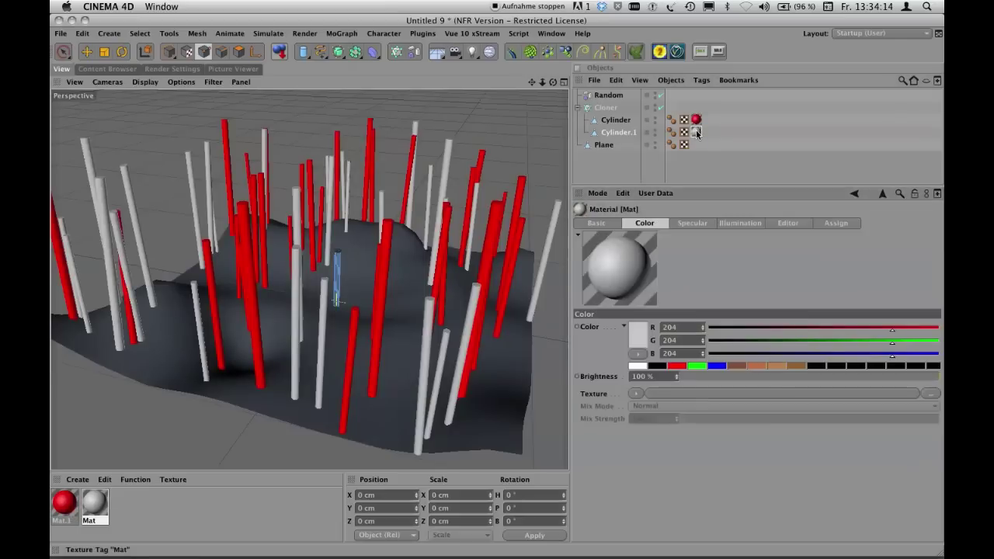
click(697, 367)
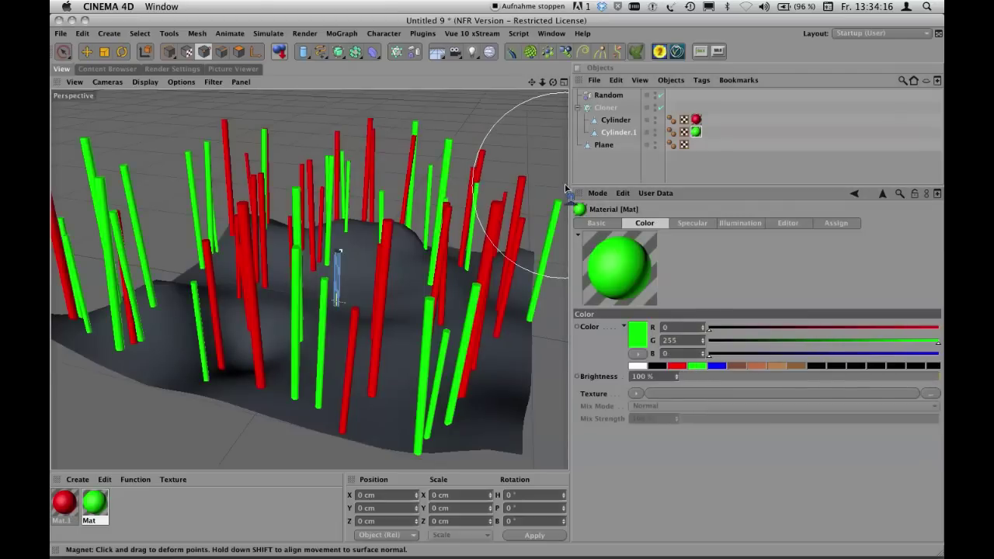
alt+drag(362, 306, 330, 298)
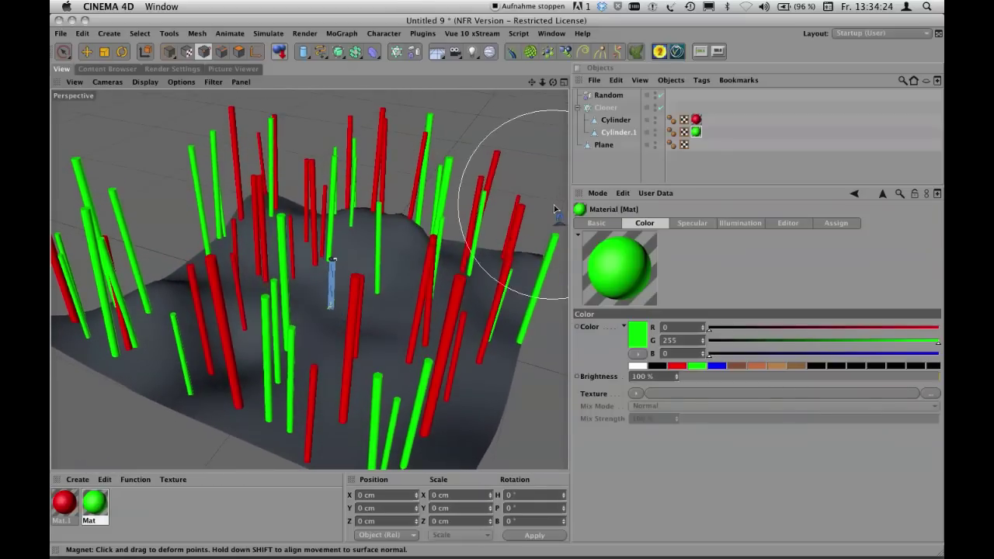
Step: Select the Cloner, switch to the Untitled 3 example scene, and render its perspective view
drag(615, 188, 621, 211)
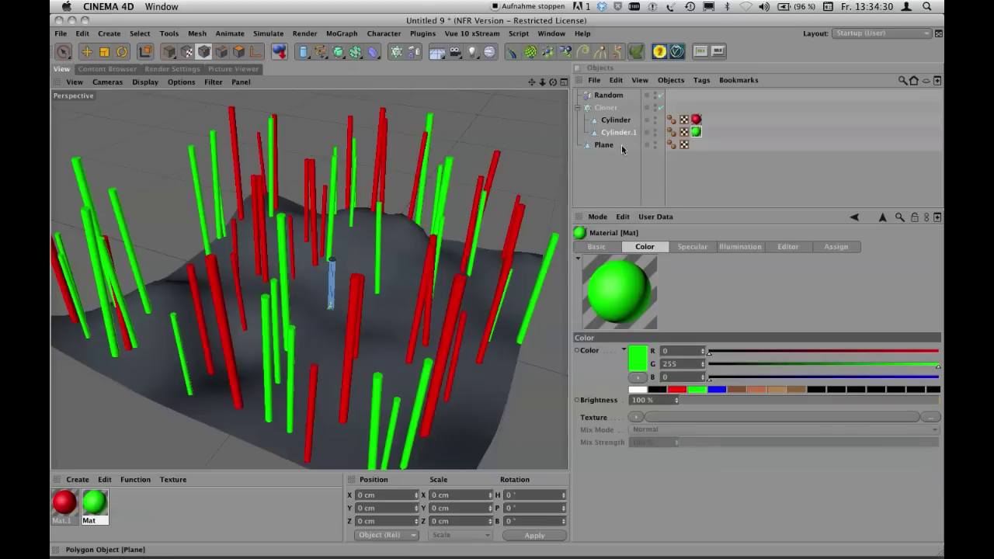
click(607, 110)
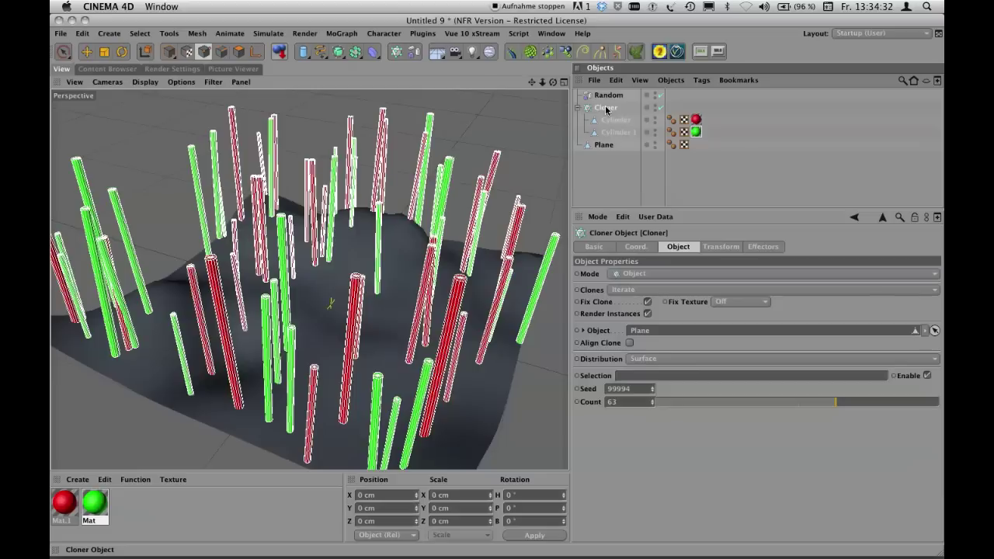
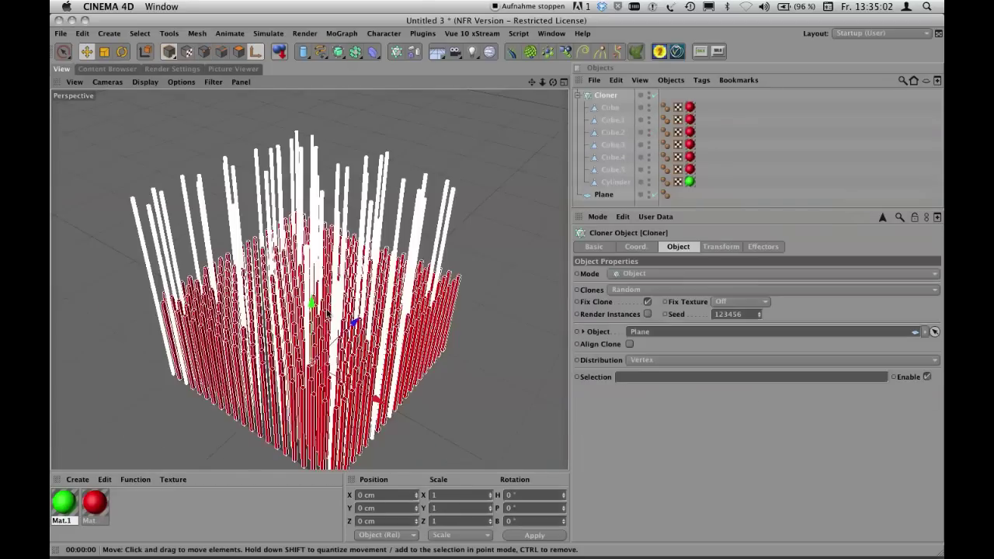
key(super+r)
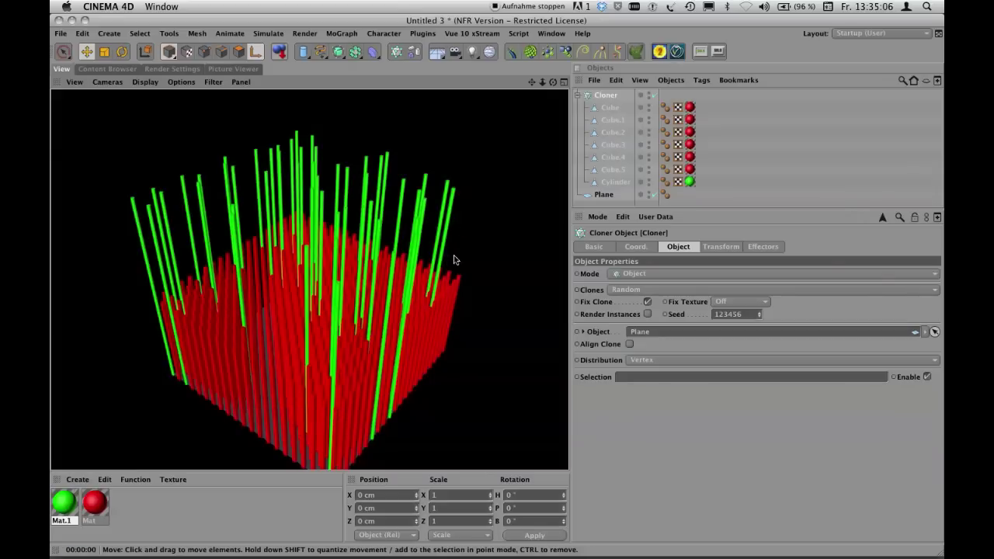
Step: Try the Iterate, Blend and Sort options for the Clones setting of the example scene's Cloner
click(638, 289)
click(642, 302)
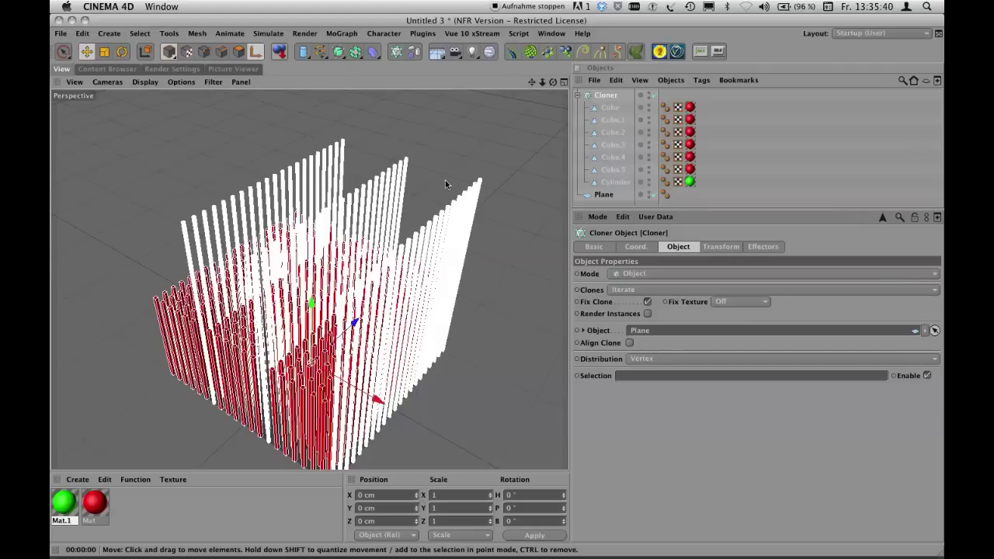
click(650, 289)
click(649, 323)
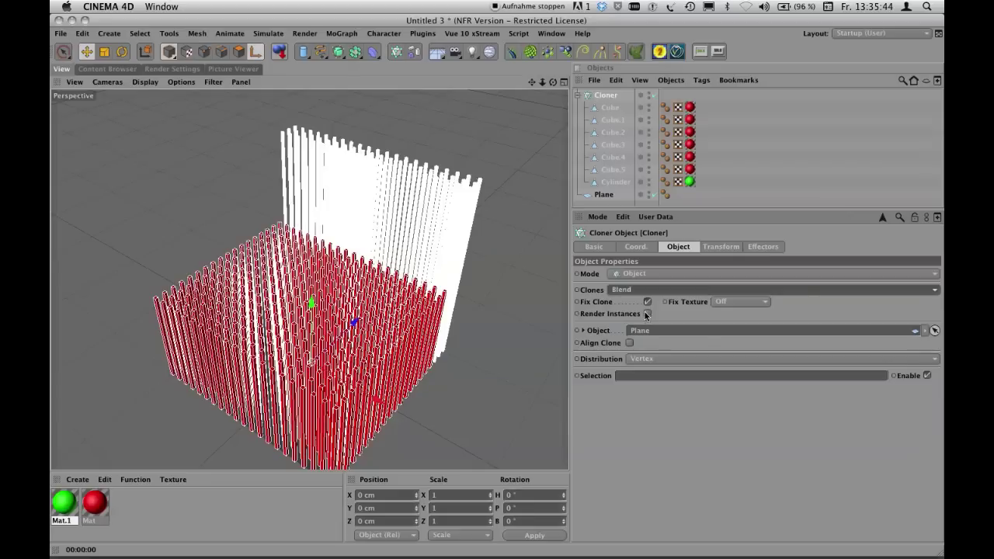
click(664, 293)
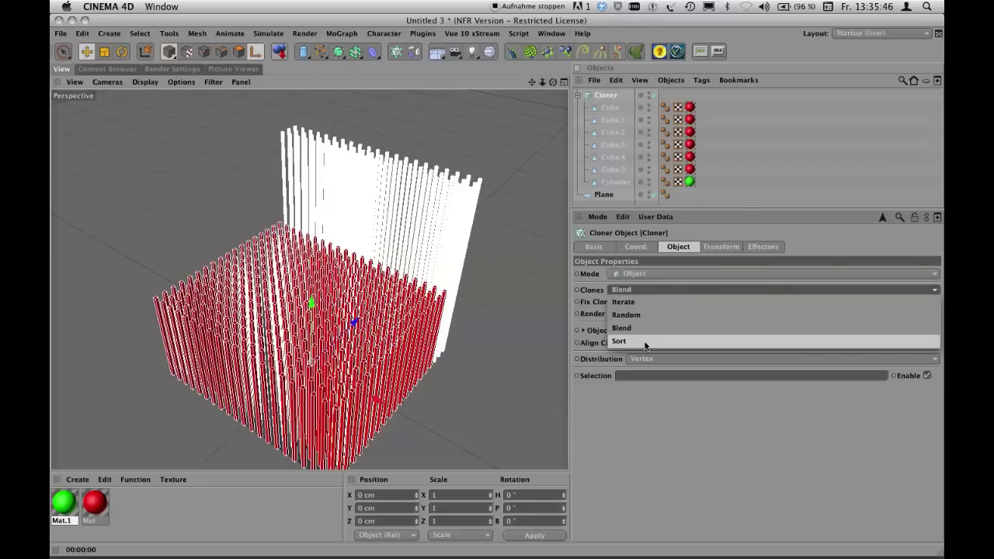
click(644, 344)
Step: Set the Cloner's Clones option to Random, return to the Untitled 9 scene, and deselect the Cloner
click(664, 289)
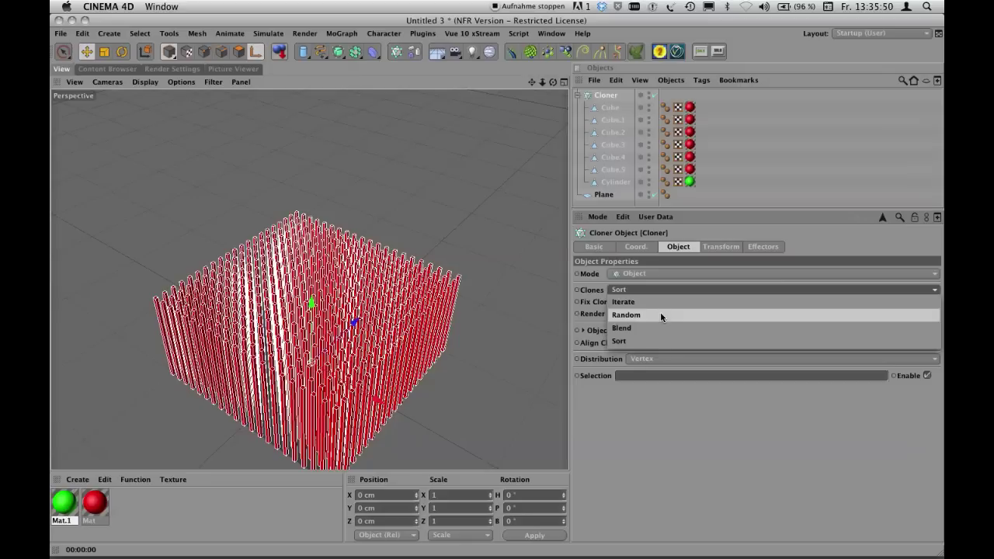
click(626, 315)
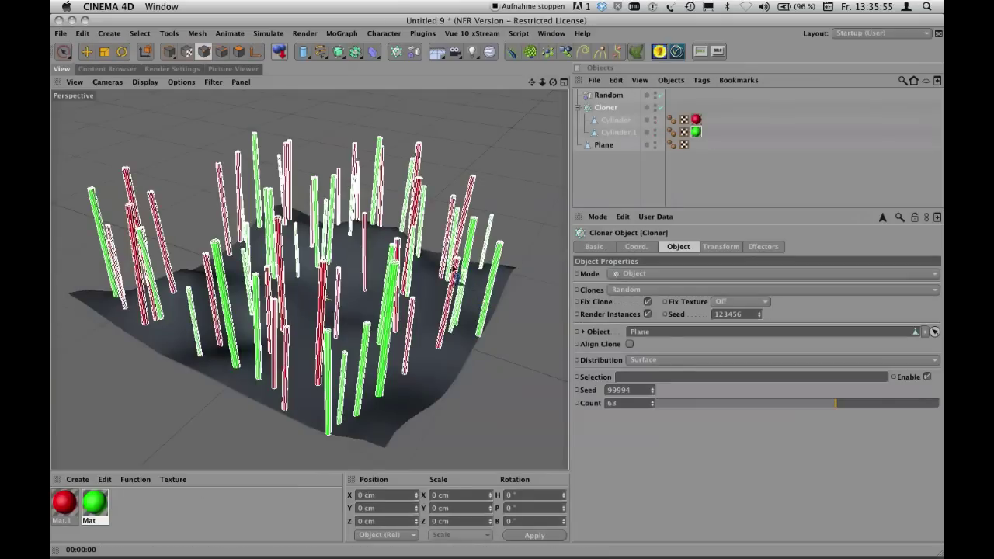
alt+drag(450, 263, 445, 288)
click(611, 165)
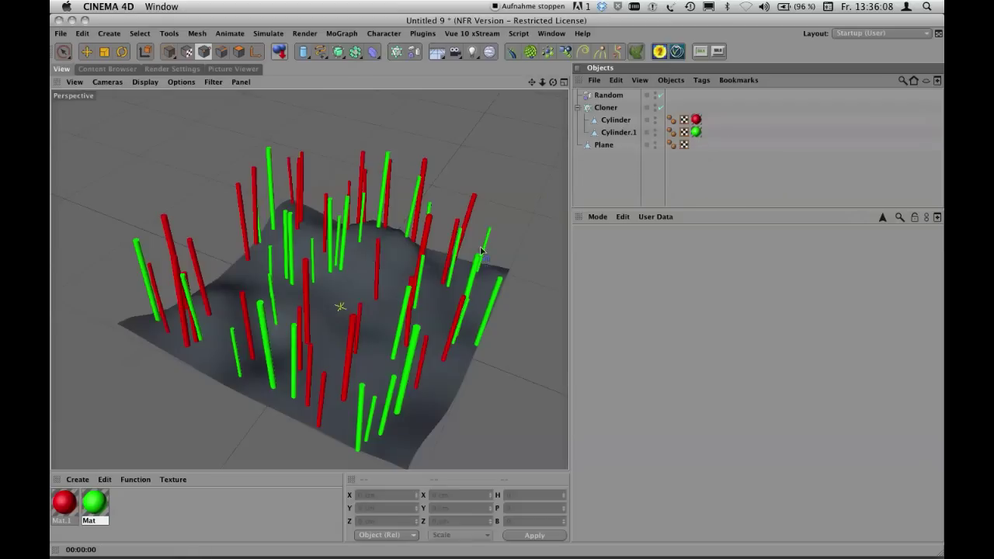
Step: Duplicate the green cylinder three times inside the Cloner so green trunks outweigh the red ones
drag(624, 134, 617, 144)
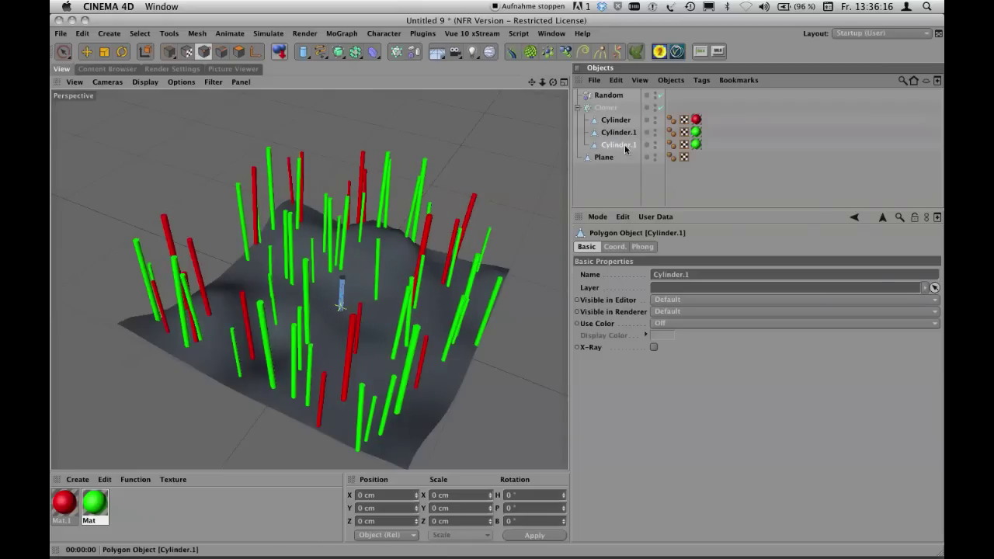
drag(621, 147, 626, 166)
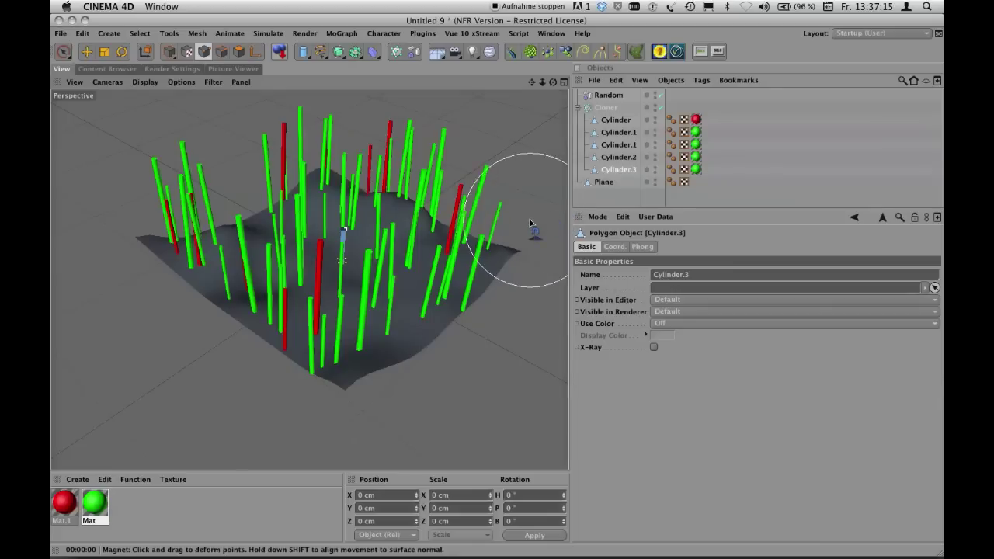
mouse_move(497, 218)
alt+mouse_down()
mouse_move(467, 225)
mouse_move(472, 268)
mouse_move(509, 221)
mouse_move(460, 250)
mouse_move(464, 239)
mouse_move(451, 240)
mouse_move(459, 215)
mouse_move(451, 208)
mouse_move(449, 217)
alt+mouse_up()
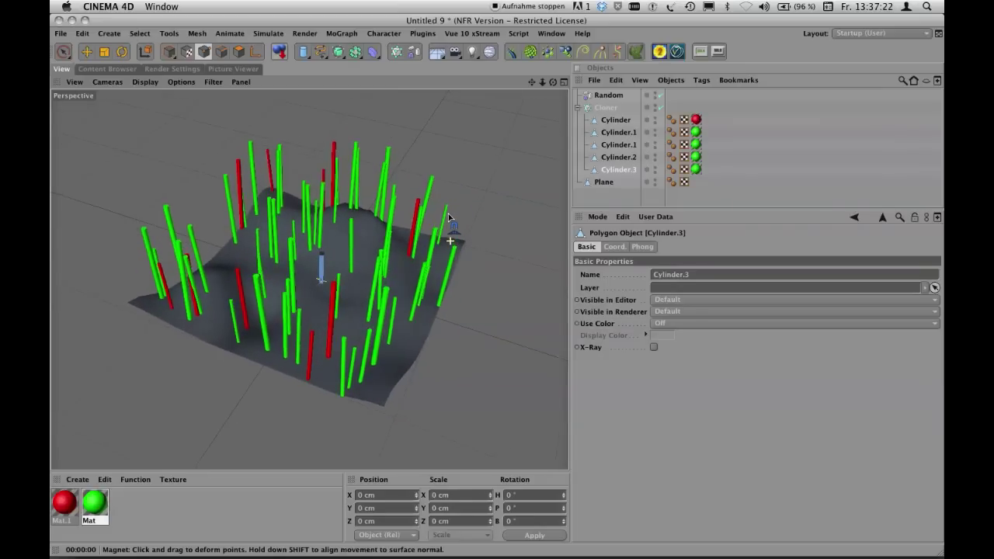
click(614, 201)
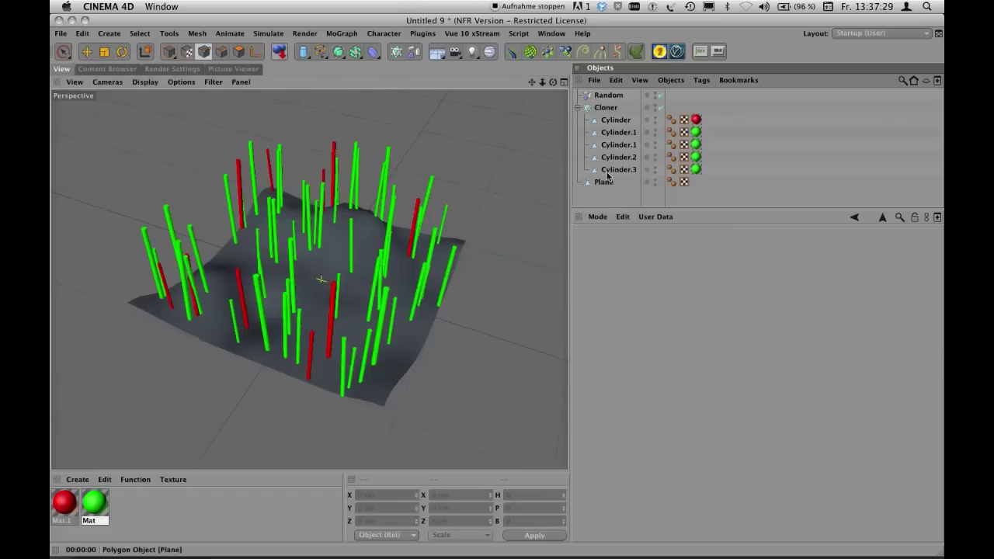
Step: Raise the Cloner's Count to 177 and deselect the Cloner
click(605, 107)
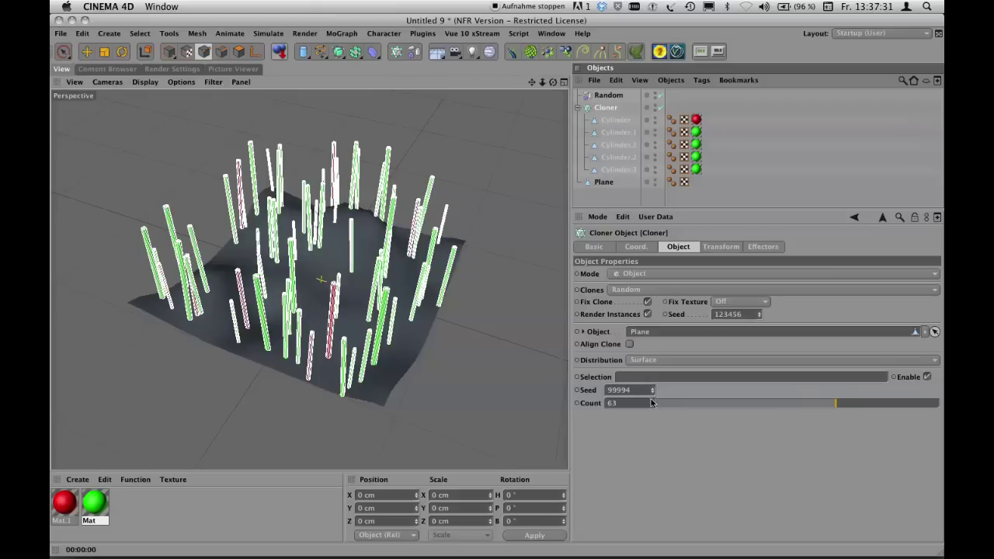
drag(653, 403, 640, 331)
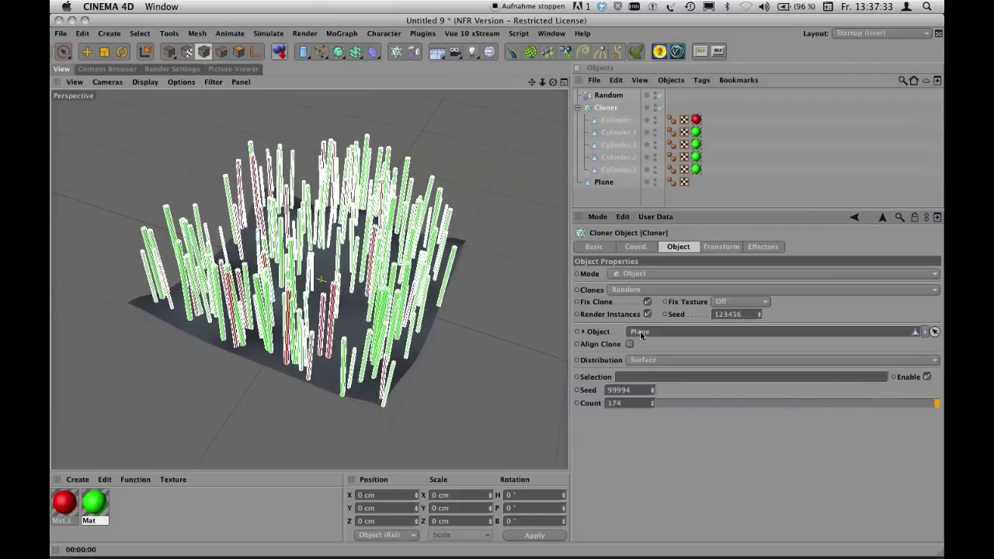
alt+drag(357, 266, 478, 256)
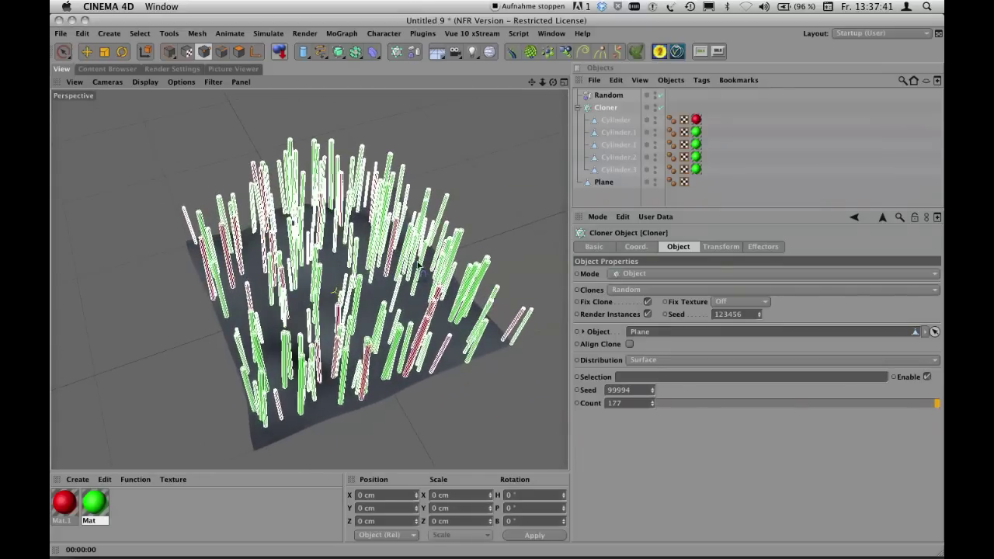
scroll(478, 247, up, 5)
scroll(470, 253, down, 3)
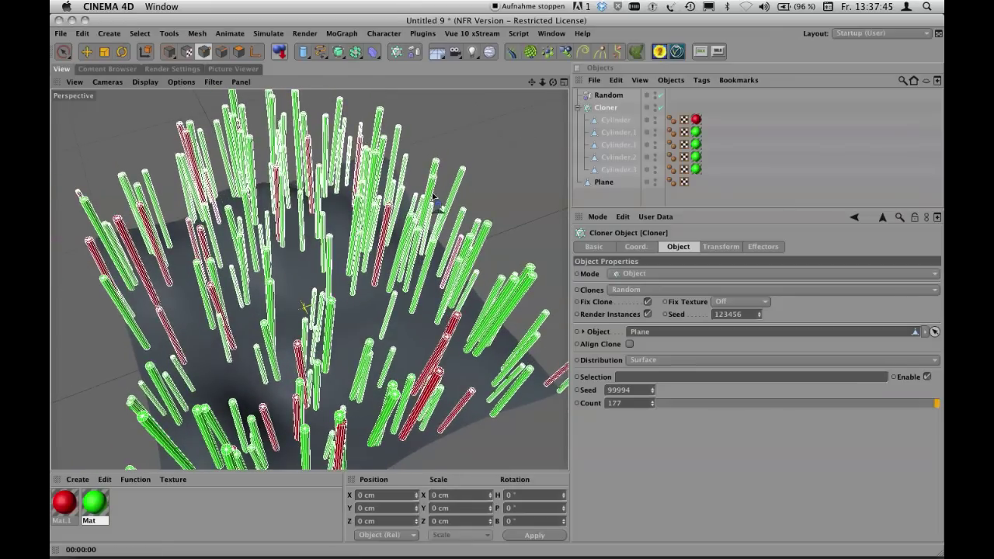
click(608, 201)
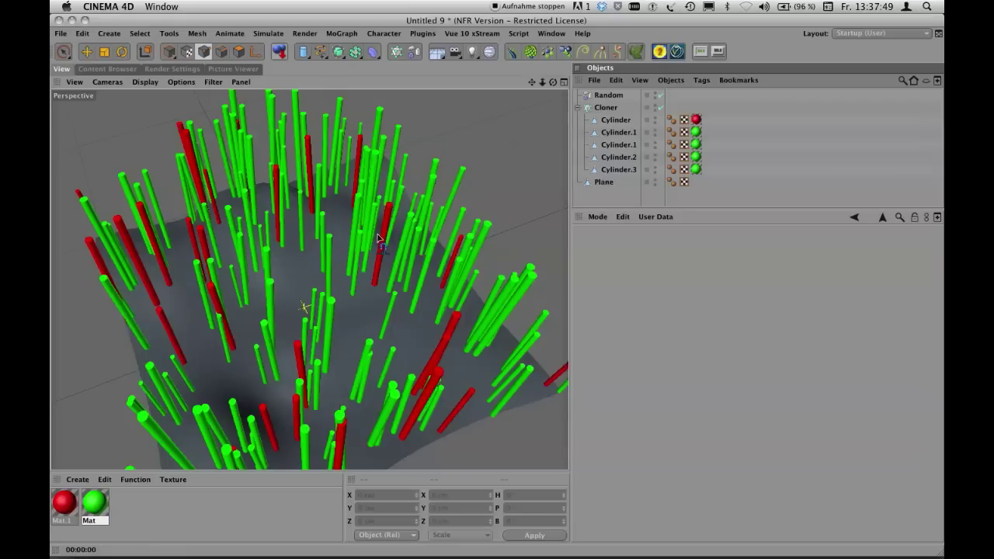
Step: Show the Cloner's object properties and adjust the space between the object list and the attributes
click(607, 108)
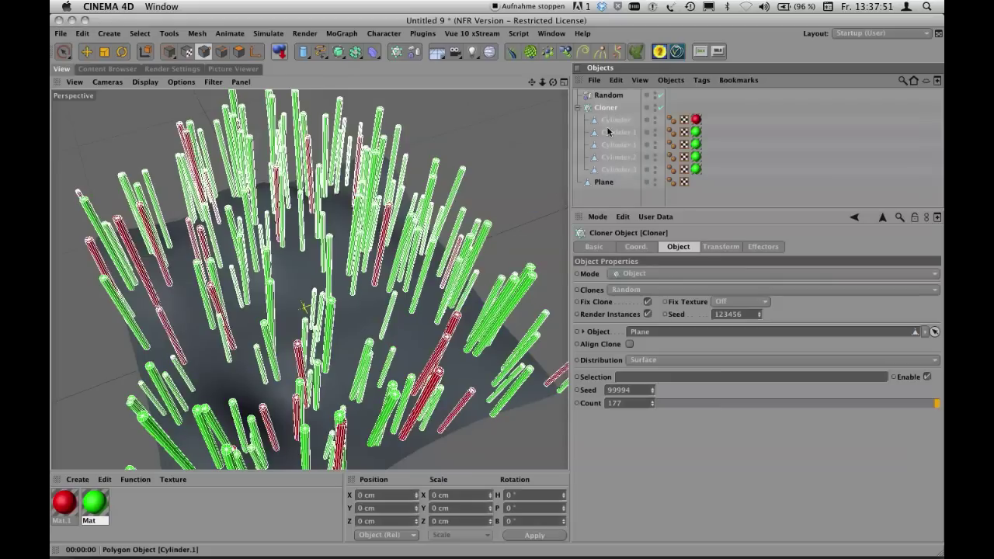
drag(665, 210, 663, 149)
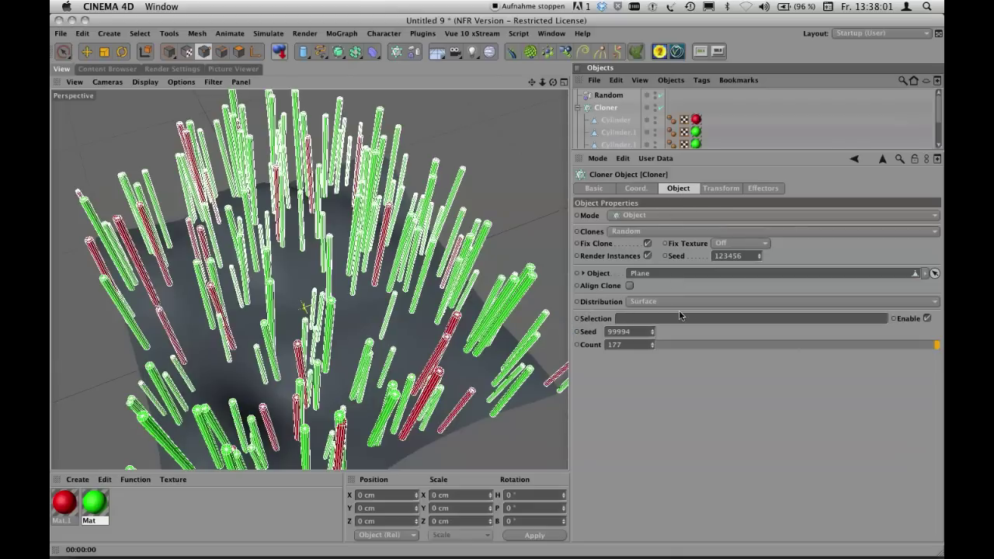
drag(722, 149, 728, 177)
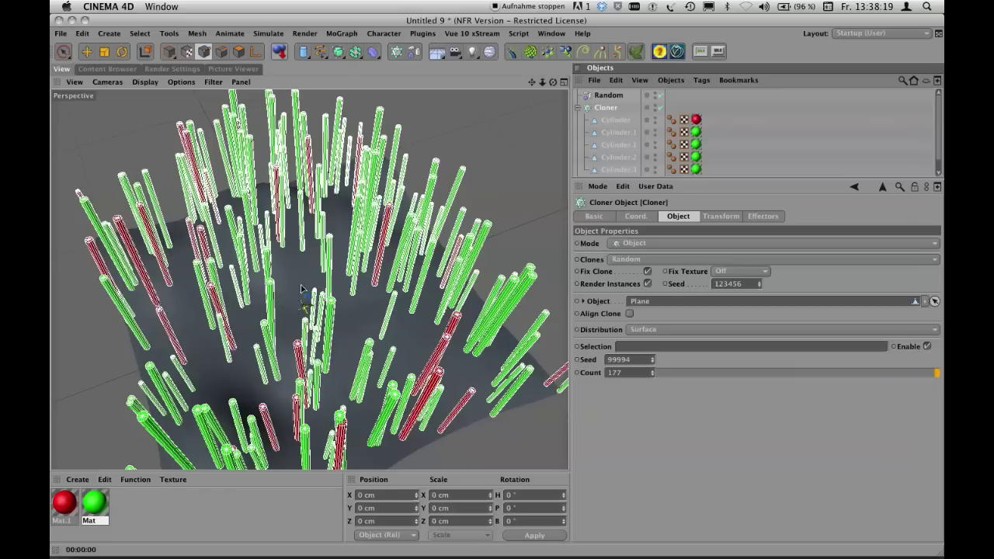
drag(597, 178, 598, 204)
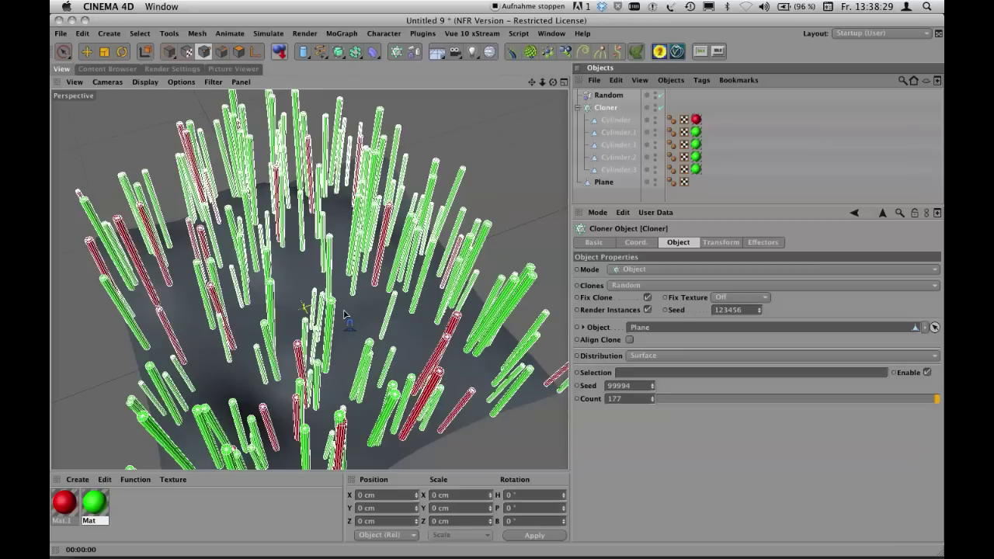
Step: Select a roughly round patch of polygons in the middle of the Plane with Live Selection in polygon mode
click(608, 181)
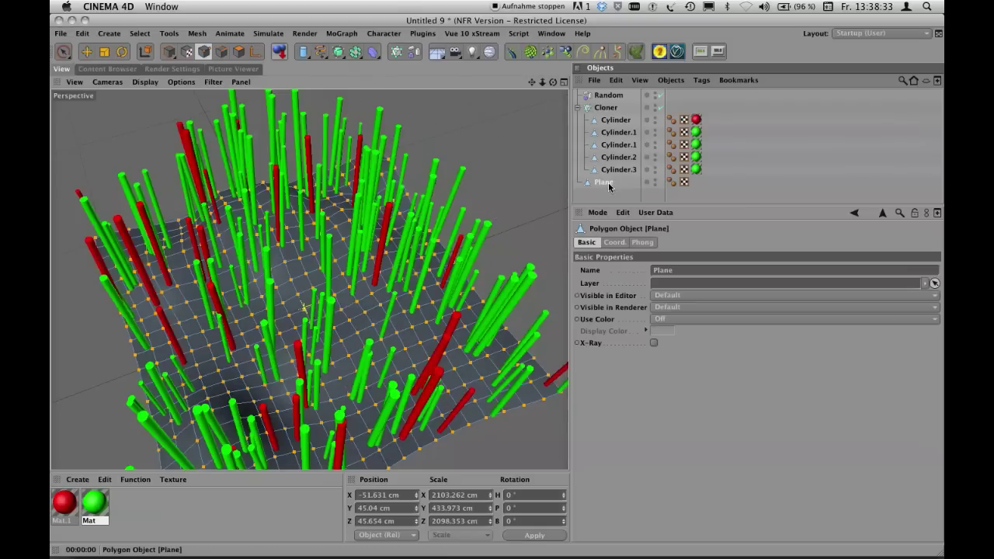
click(238, 51)
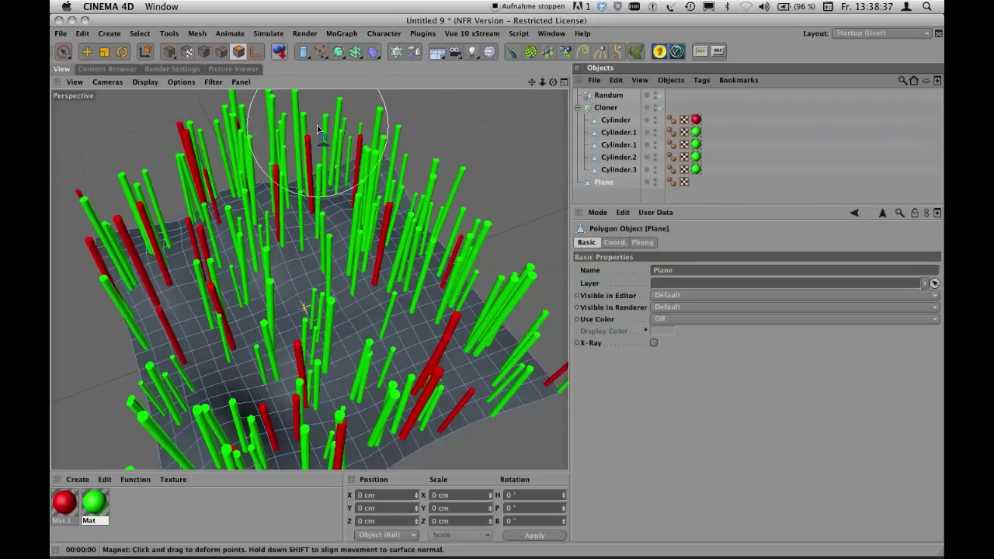
click(63, 51)
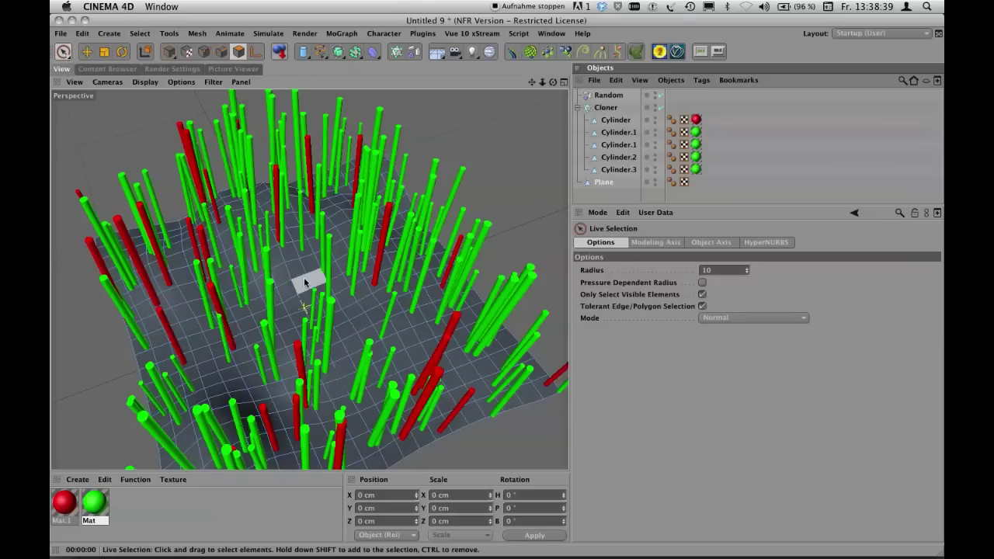
mouse_move(330, 287)
mouse_down()
mouse_move(288, 282)
mouse_move(271, 348)
mouse_move(378, 302)
mouse_move(282, 363)
mouse_move(327, 345)
mouse_move(276, 361)
mouse_move(382, 264)
mouse_move(283, 398)
mouse_move(298, 366)
mouse_move(249, 303)
mouse_move(282, 281)
mouse_move(272, 251)
mouse_move(272, 289)
mouse_move(236, 276)
mouse_move(256, 258)
mouse_move(231, 281)
mouse_move(265, 322)
mouse_move(320, 318)
mouse_move(257, 280)
mouse_move(291, 285)
mouse_move(271, 276)
mouse_move(282, 244)
mouse_move(303, 250)
mouse_move(348, 299)
mouse_move(300, 356)
mouse_move(251, 325)
mouse_move(272, 367)
mouse_move(318, 369)
mouse_move(356, 297)
mouse_move(313, 260)
mouse_up()
click(233, 279)
mouse_move(297, 344)
mouse_down()
mouse_move(292, 321)
mouse_move(275, 345)
mouse_move(237, 361)
mouse_move(224, 330)
mouse_up()
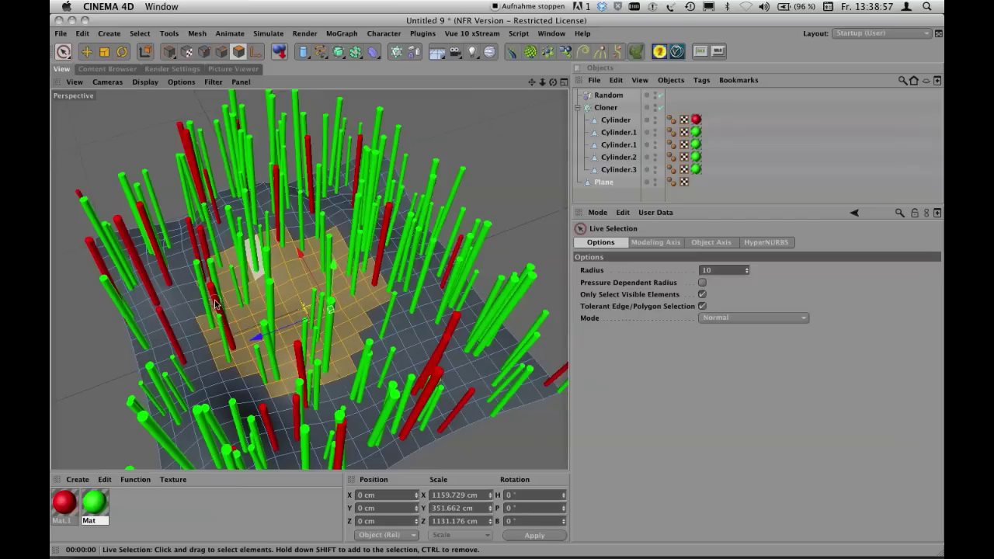
click(216, 305)
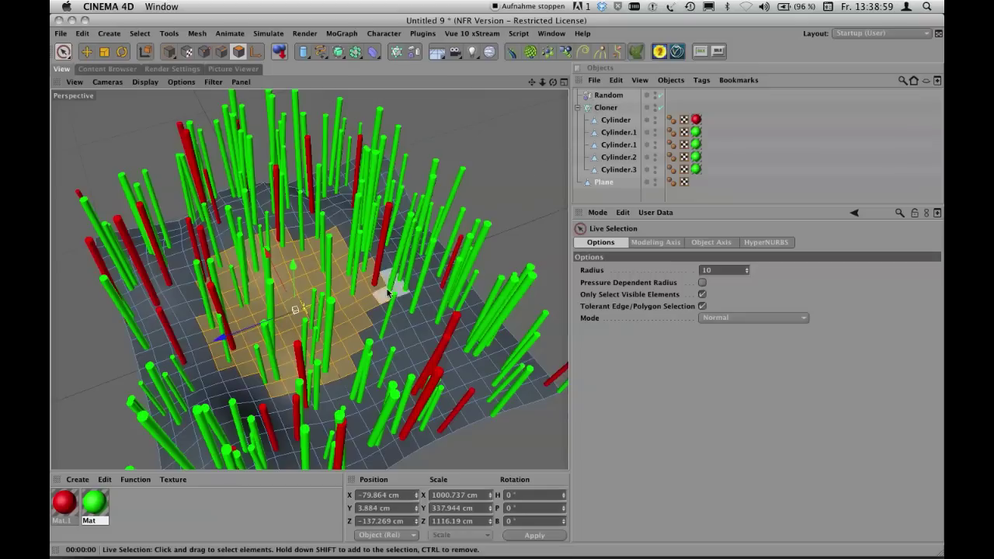
alt+drag(342, 293, 392, 295)
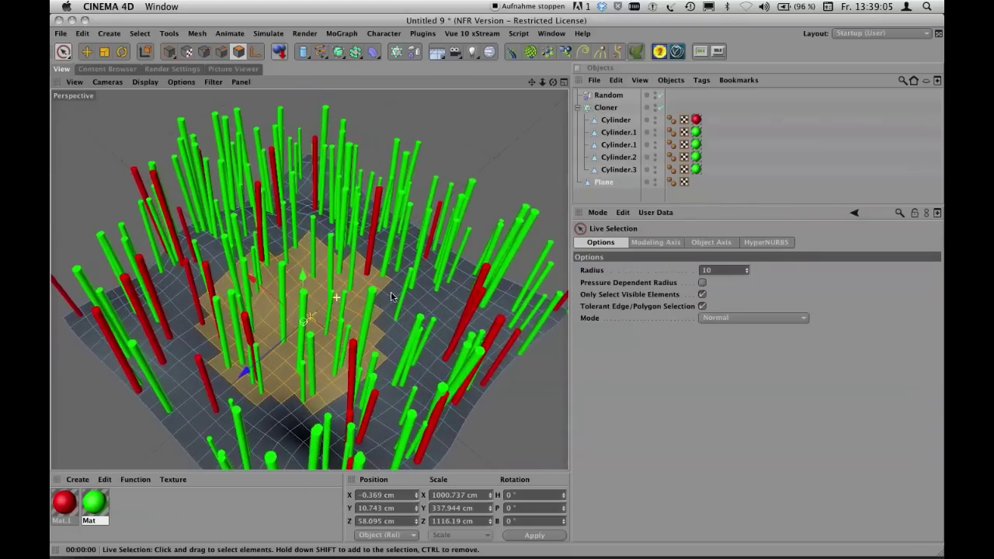
Step: Invert the Plane's polygon selection and store it as a selection tag with Set Selection
click(606, 107)
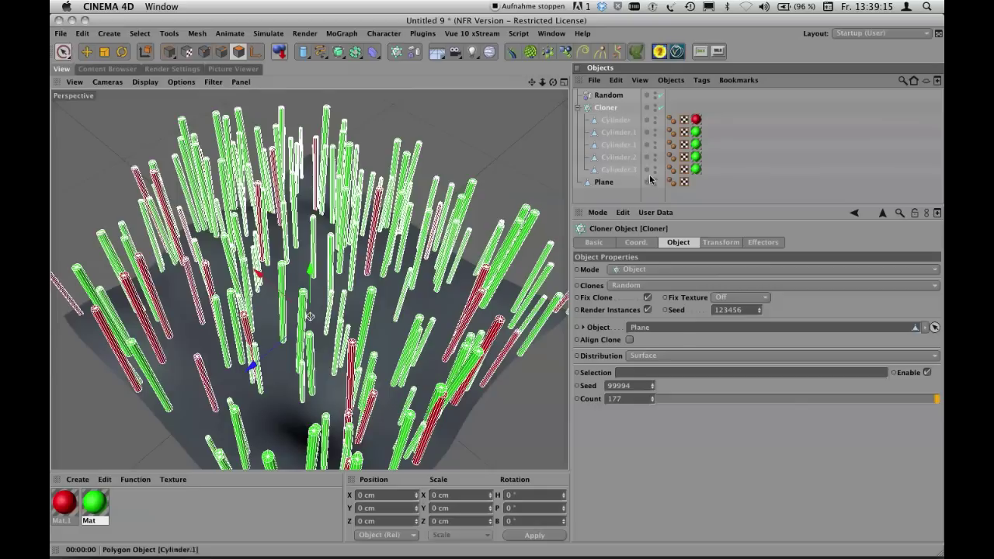
click(612, 183)
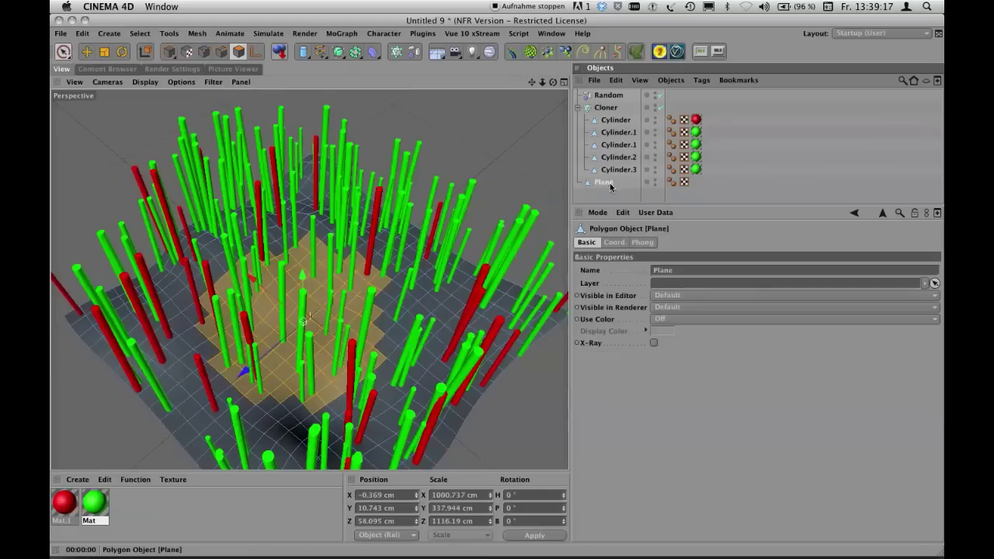
click(145, 35)
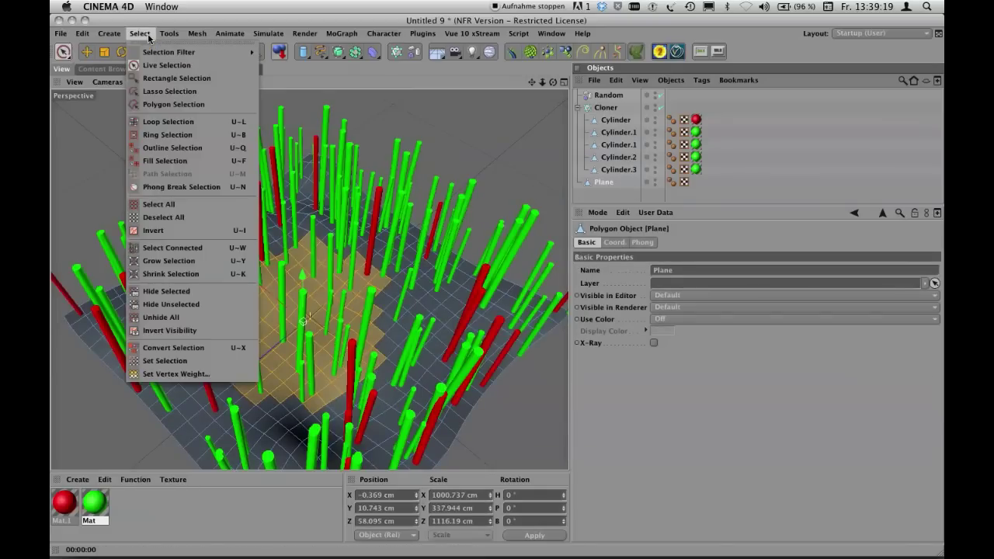
click(180, 231)
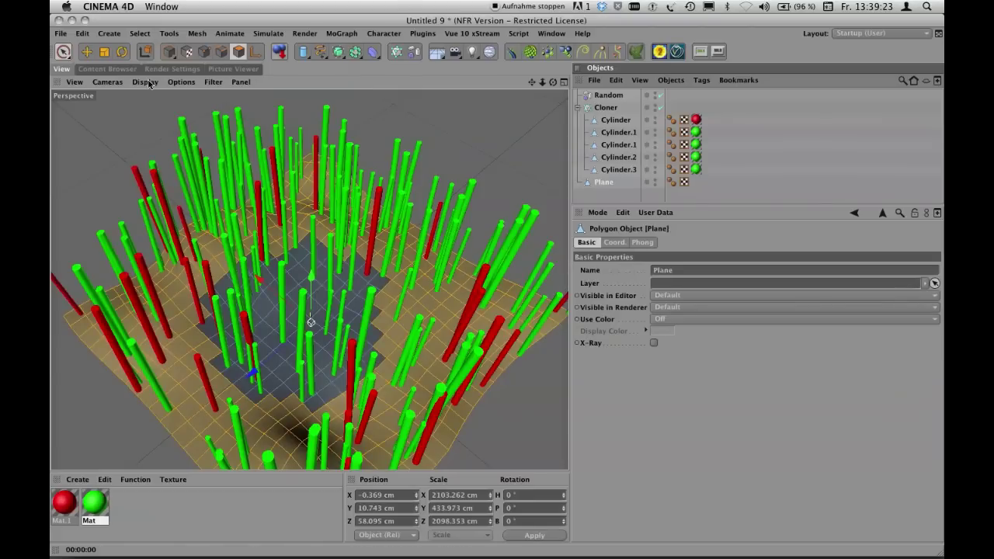
click(147, 36)
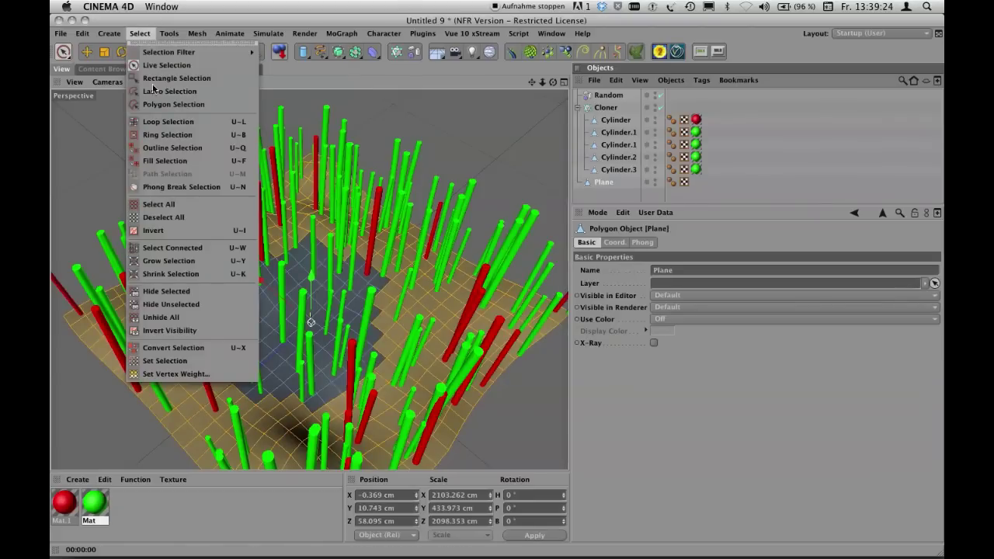
click(180, 361)
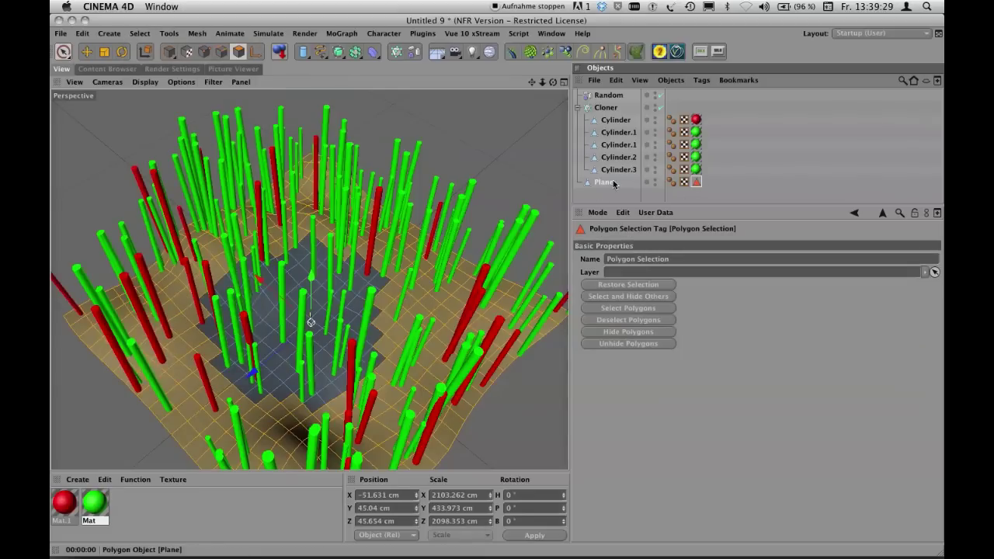
Step: Assign the Plane's Polygon Selection tag as the Cloner's Selection and set the Cloner's Count to 85
click(607, 107)
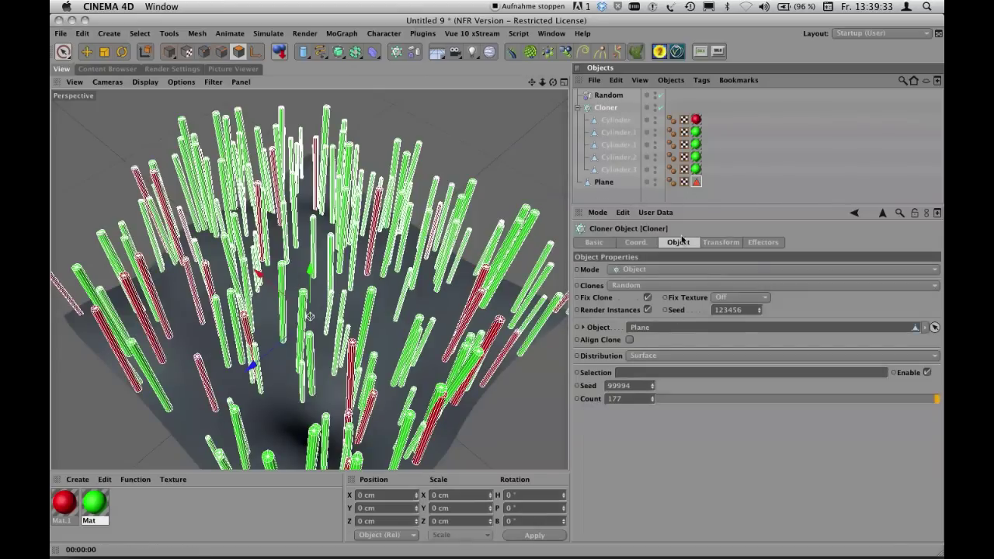
drag(697, 182, 660, 373)
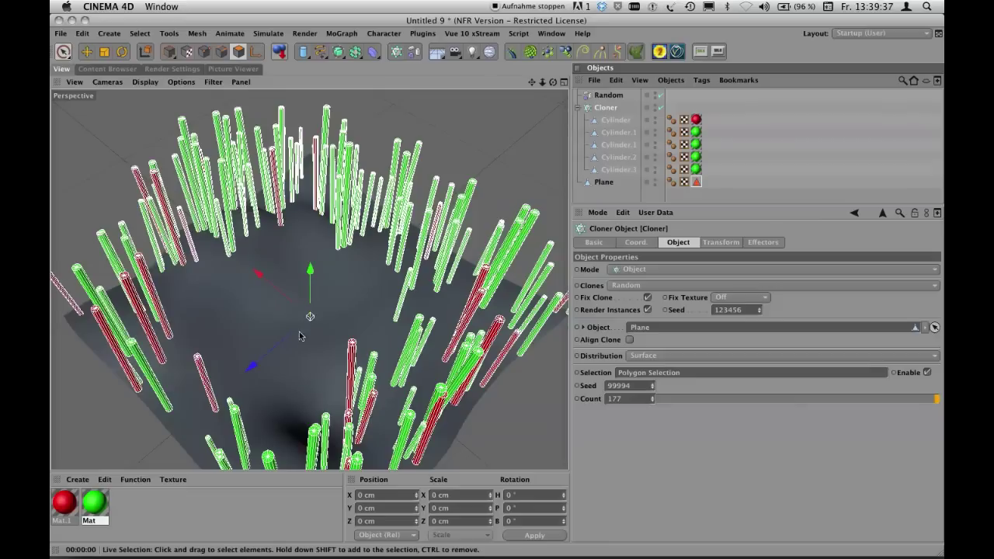
mouse_move(337, 322)
alt+mouse_down()
mouse_move(295, 238)
mouse_move(328, 294)
mouse_move(325, 266)
alt+mouse_up()
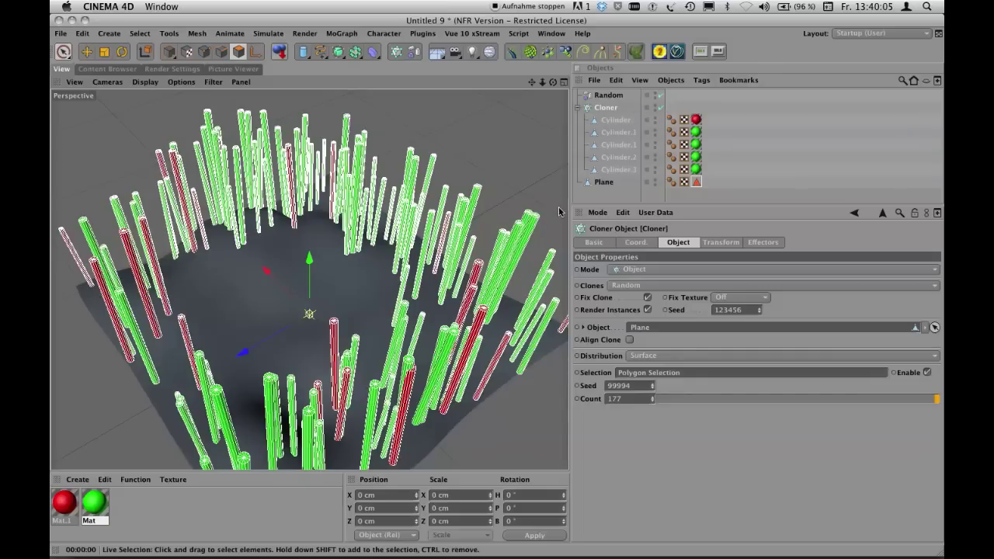
mouse_move(495, 354)
alt+mouse_down()
mouse_move(454, 318)
mouse_move(471, 320)
alt+mouse_up()
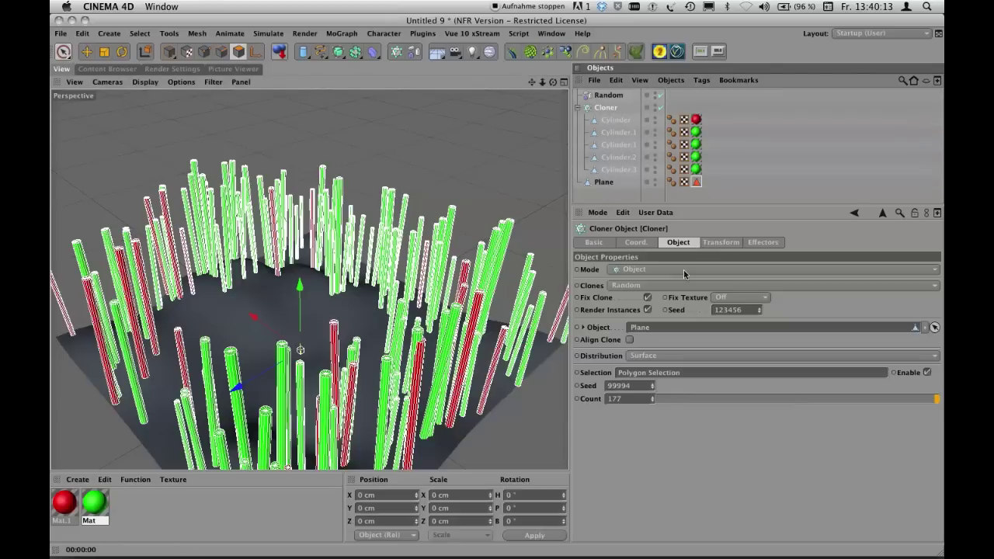
drag(650, 397, 651, 459)
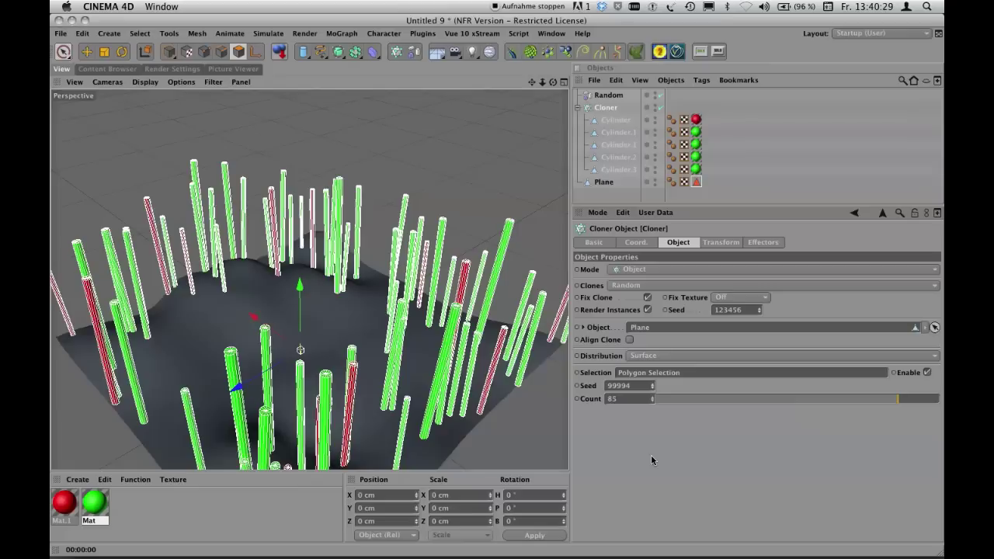